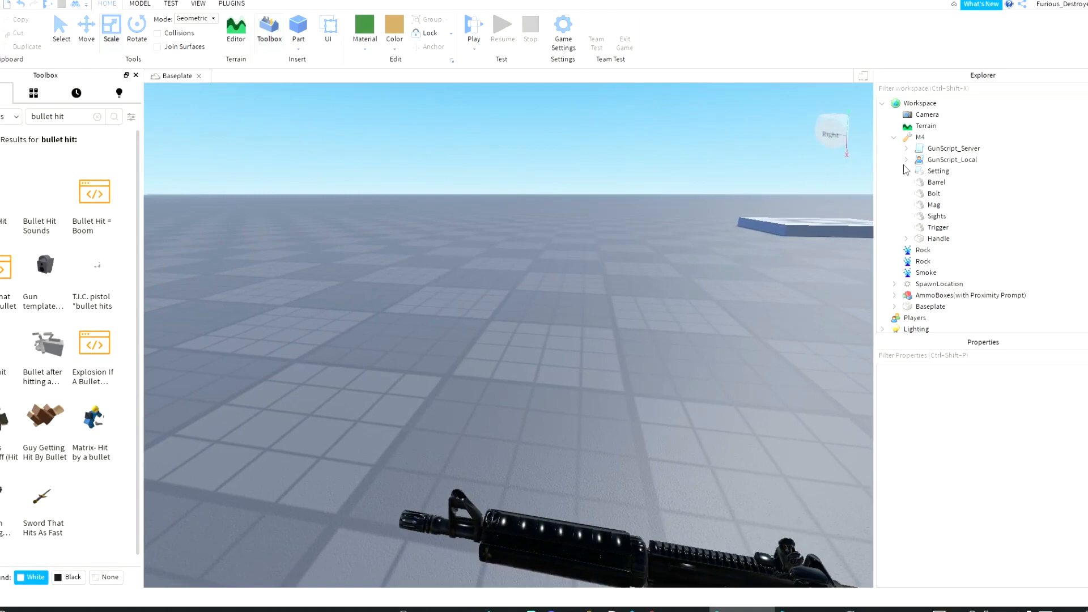
Step: Search the model library for "muzzle" and insert the "muzzle." muzzle-flash model near the rifle
left_click(908, 160)
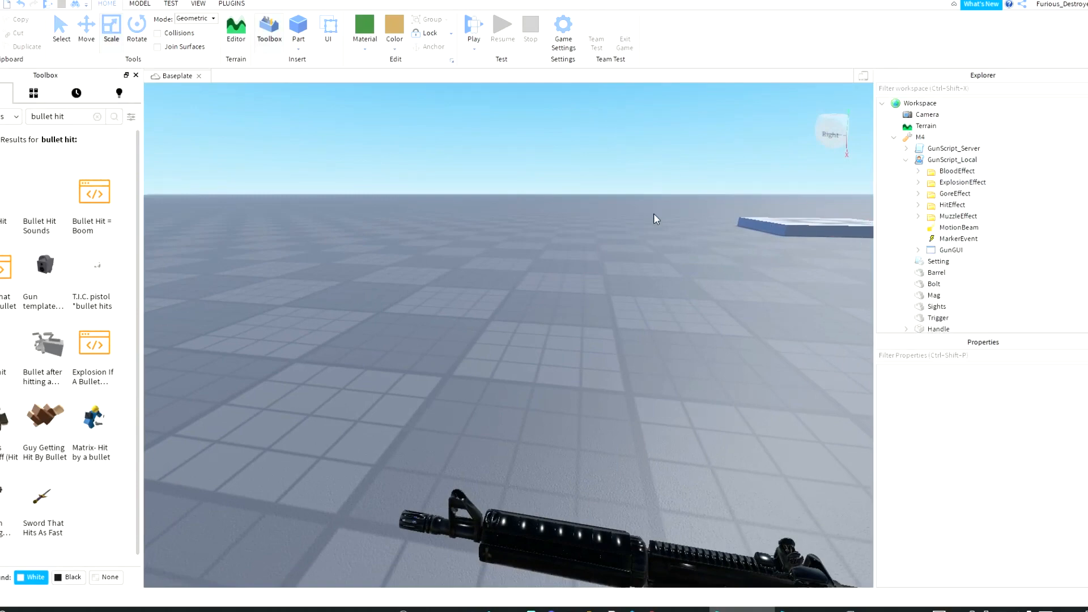
left_click(97, 117)
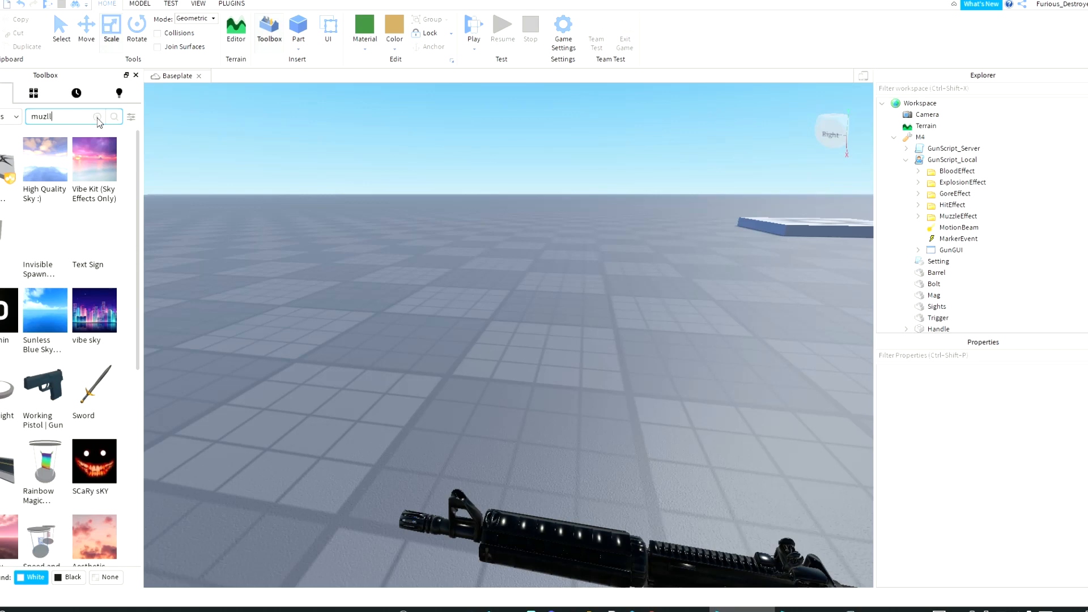
key("Return")
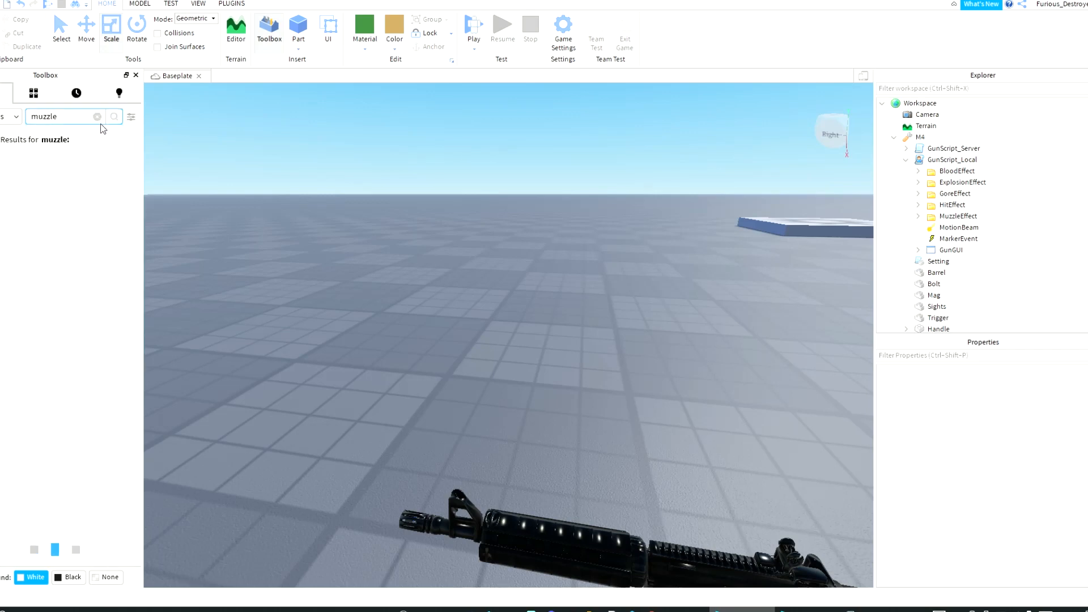
key("s")
right_click_drag(461, 200, 390, 260)
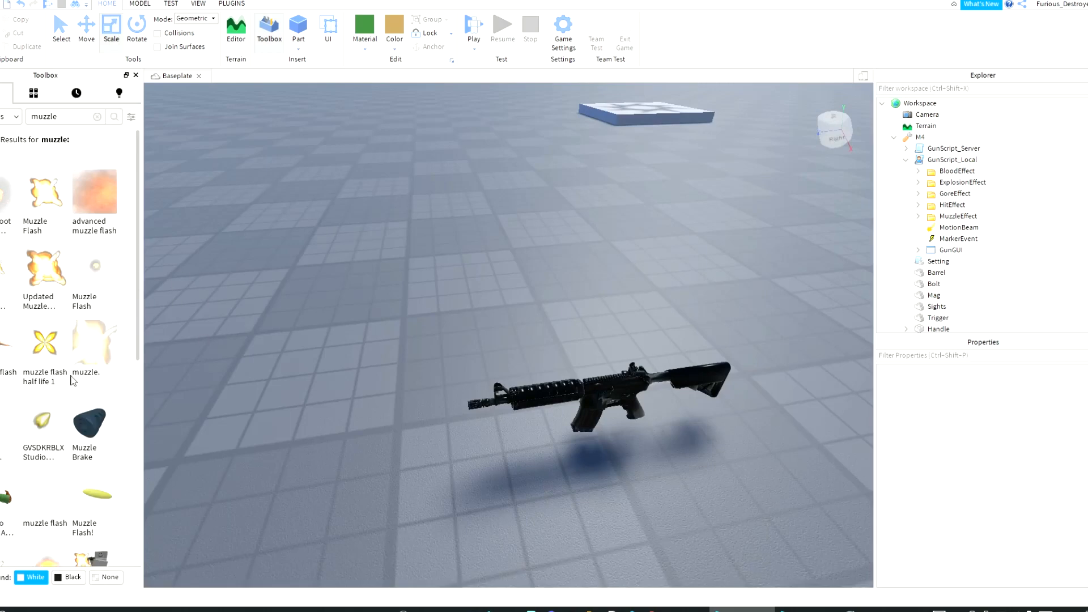
left_click(100, 355)
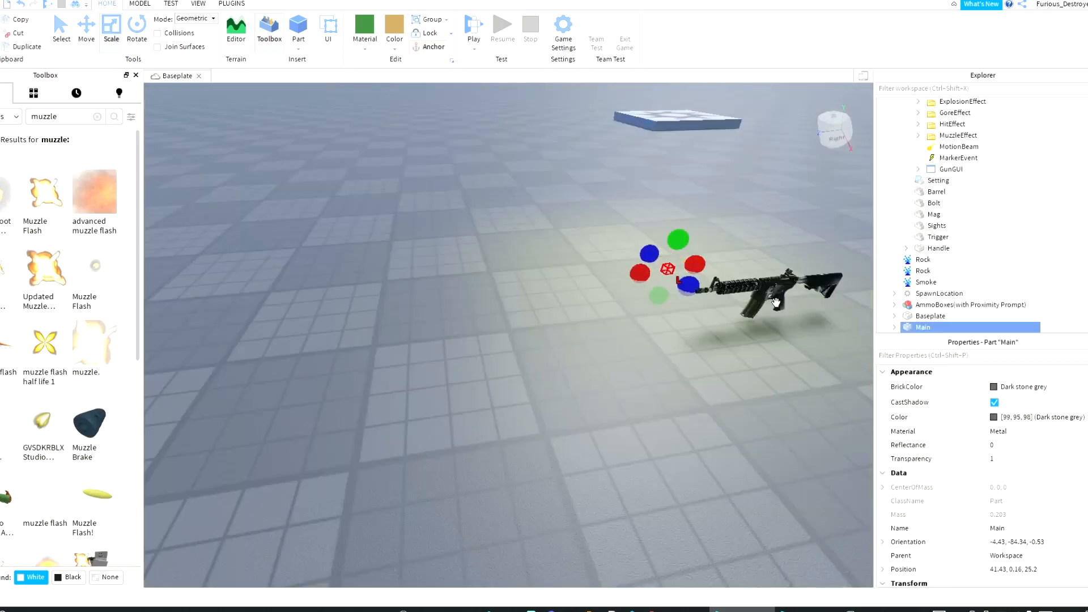
Step: Delete the FireSound and FlashFX objects from the inserted Main part
scroll(910, 282, "down", 1)
left_click(891, 303)
left_click(895, 295)
scroll(919, 301, "down", 1)
left_click(924, 251)
key("Delete")
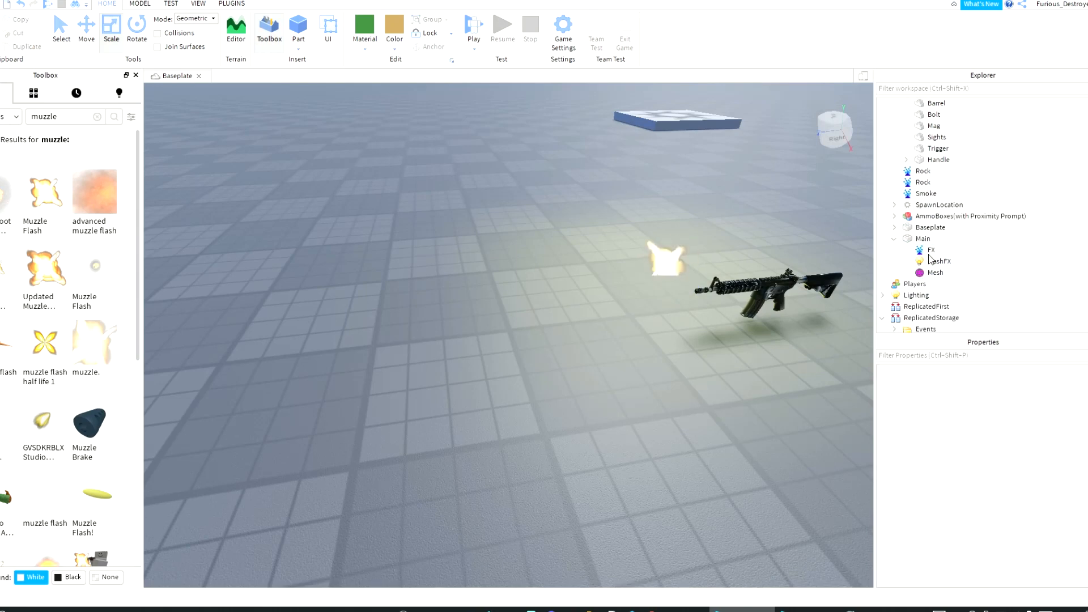
left_click(22, 7)
scroll(1008, 498, "down", 3)
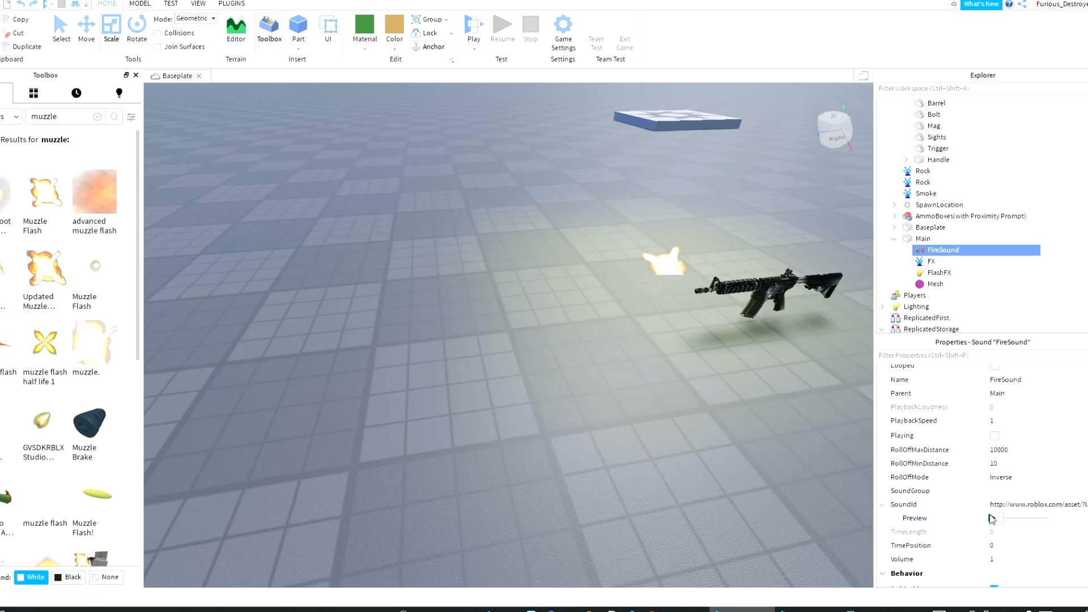
key("Delete")
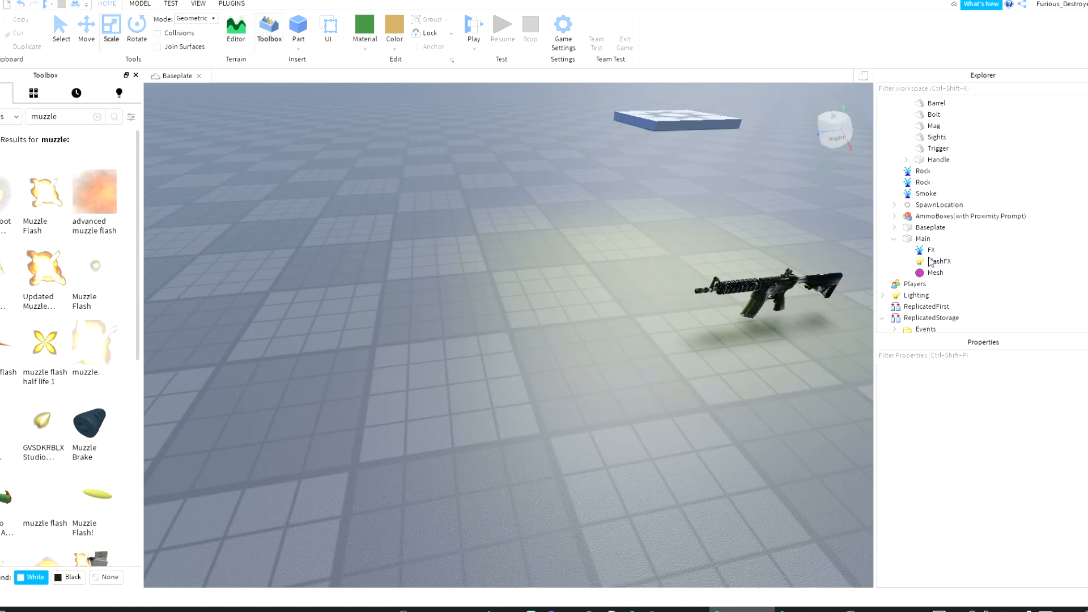
left_click(929, 261)
key("Delete")
left_click(927, 260)
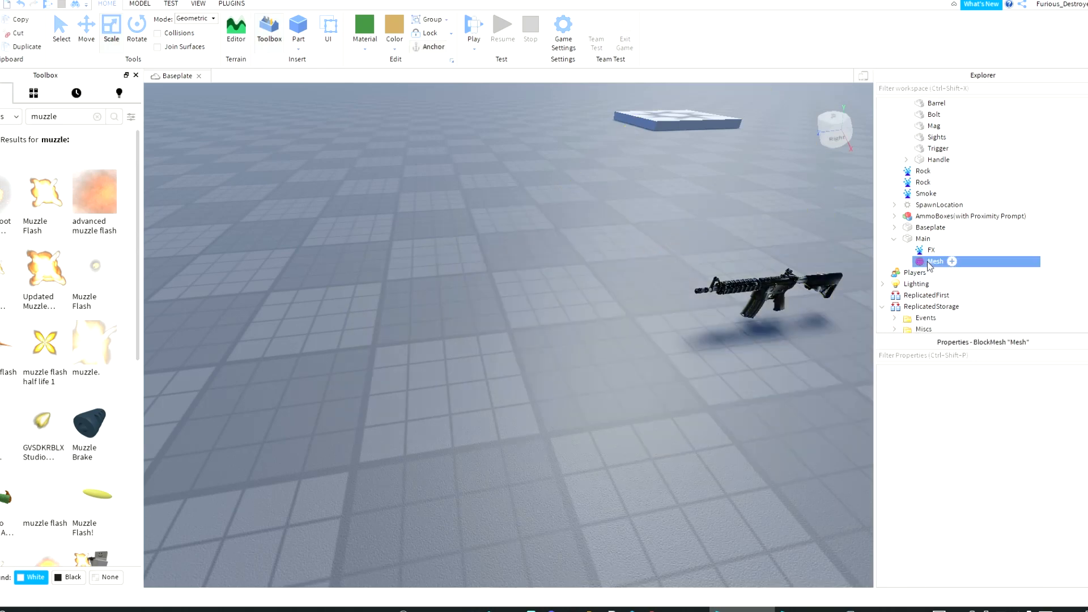
Step: Replace the contents of the gun's MuzzleEffect folder with the FX emitter and delete the leftover Main part
left_click_drag(930, 249, 979, 227)
left_click(930, 239)
left_click(945, 251)
key("Delete")
scroll(970, 233, "down", 2)
left_click(929, 164)
left_click(917, 154)
scroll(932, 231, "down", 2)
left_click(911, 279)
key("Delete")
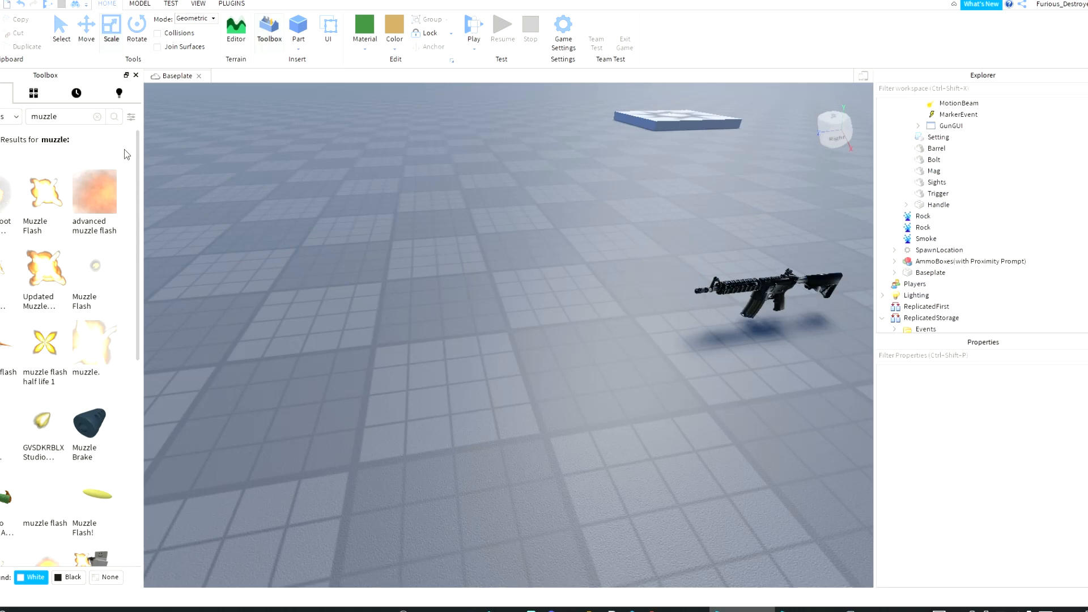
Step: Clear the model library search and close the library, bringing the rifle back into view
left_click(97, 117)
left_click(136, 75)
right_click_drag(546, 261, 555, 235)
key("w")
scroll(927, 177, "up", 4)
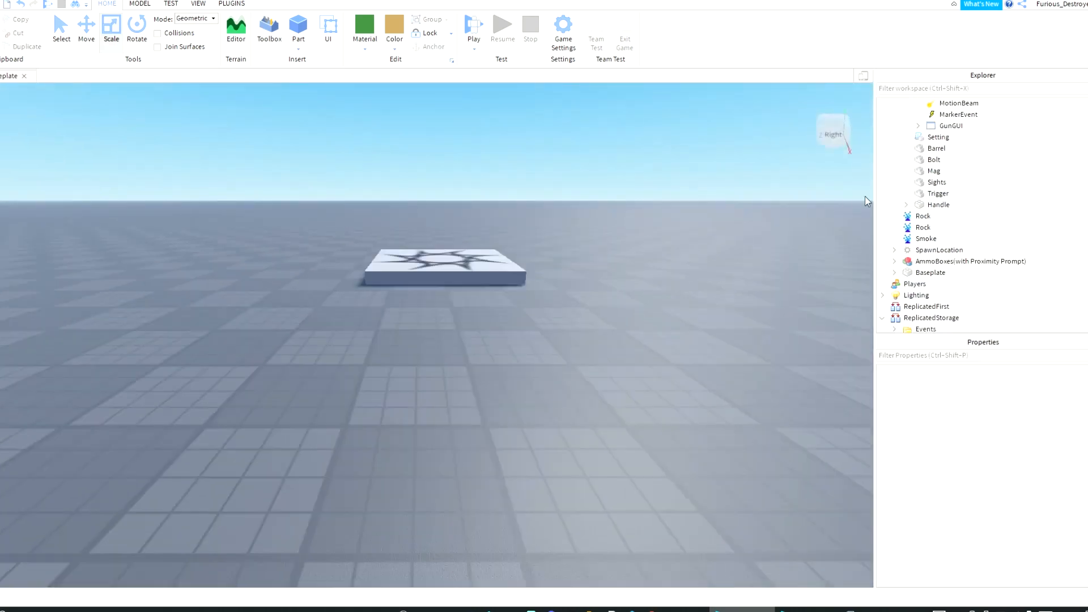
right_click_drag(688, 260, 673, 268)
key("s")
key("w")
key("d")
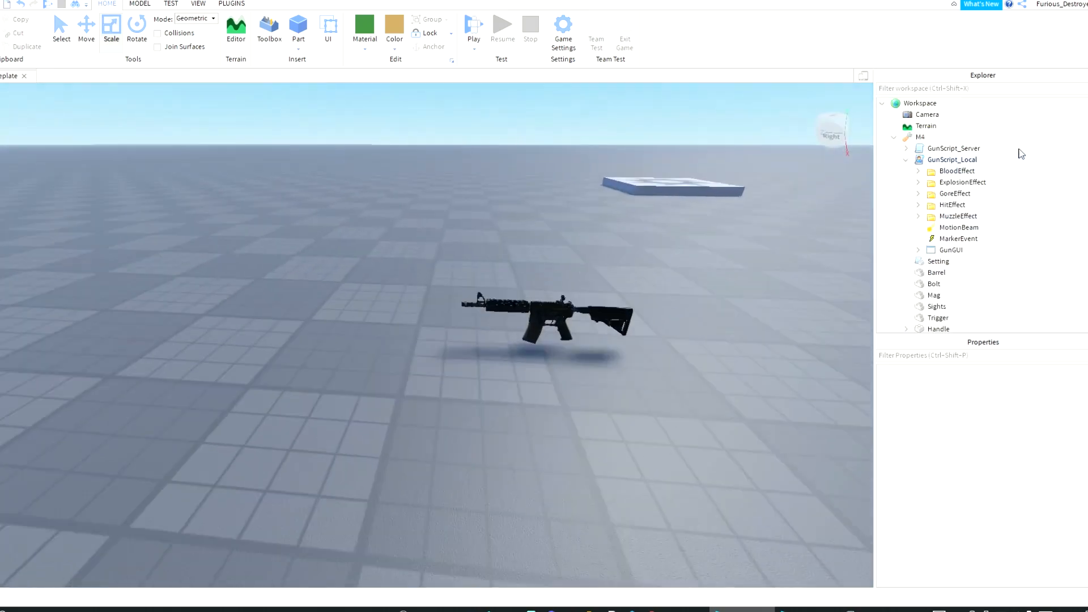
Step: Try to move the loose Rock and Smoke emitters from Workspace into the gun's effect folders
scroll(1003, 170, "down", 3)
left_click(922, 244)
left_click(920, 256, "shift")
left_click(914, 265, "ctrl")
left_click_drag(915, 256, 950, 192, "ctrl")
scroll(986, 226, "down", 2)
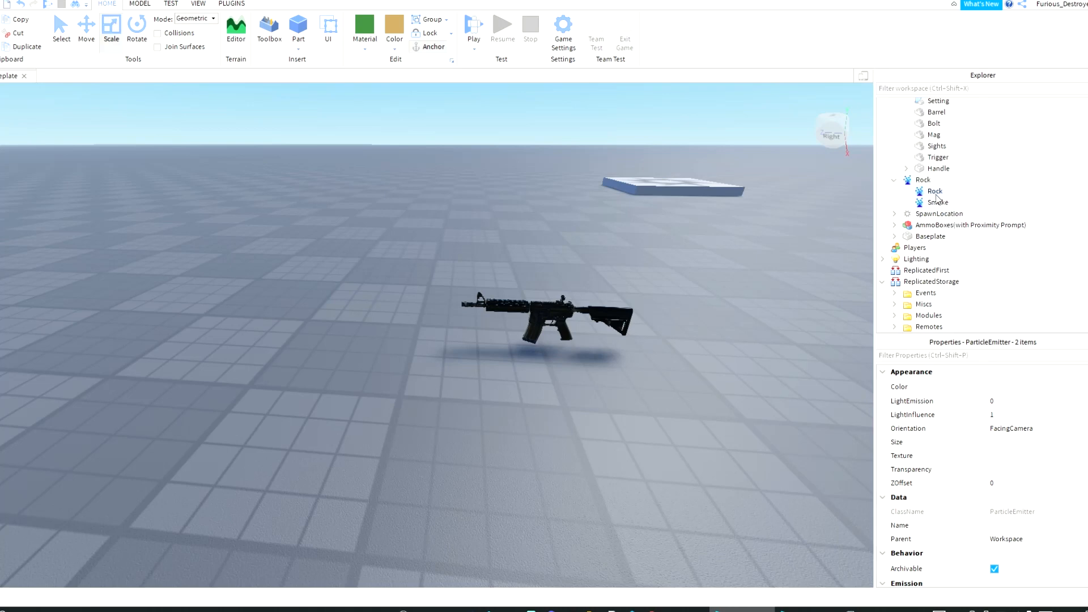
left_click(21, 4)
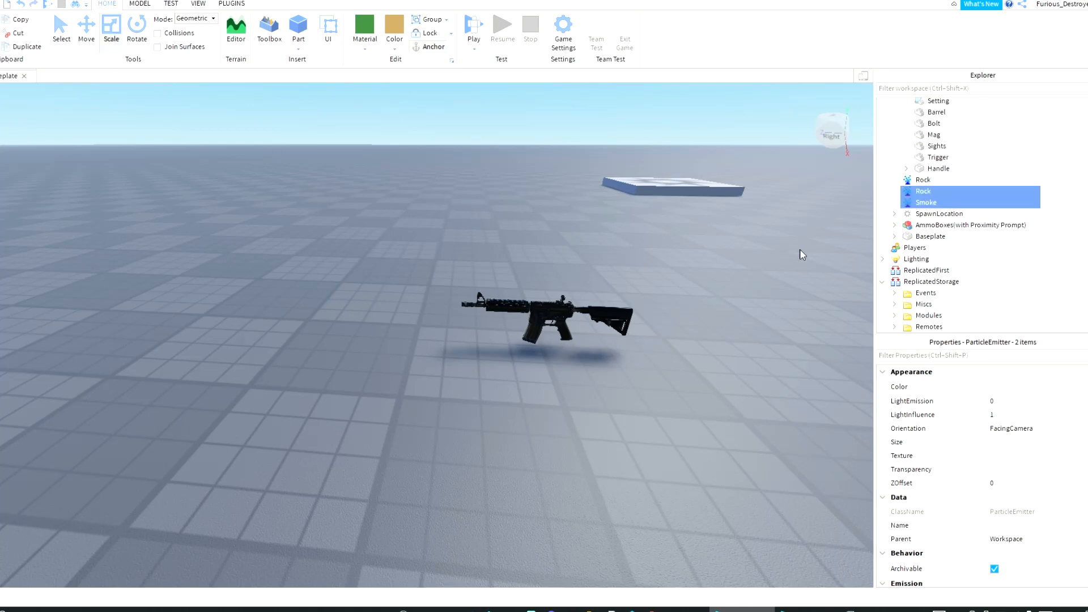
Step: Move the two Rock emitters and the Smoke emitter from Workspace into the Custom folder under HitEffect
left_click(917, 186, "ctrl")
scroll(1008, 172, "up", 5)
left_click_drag(916, 185, 1003, 206)
left_click_drag(974, 327, 986, 261)
scroll(1020, 223, "up", 4)
scroll(950, 287, "down", 1)
left_click(942, 287)
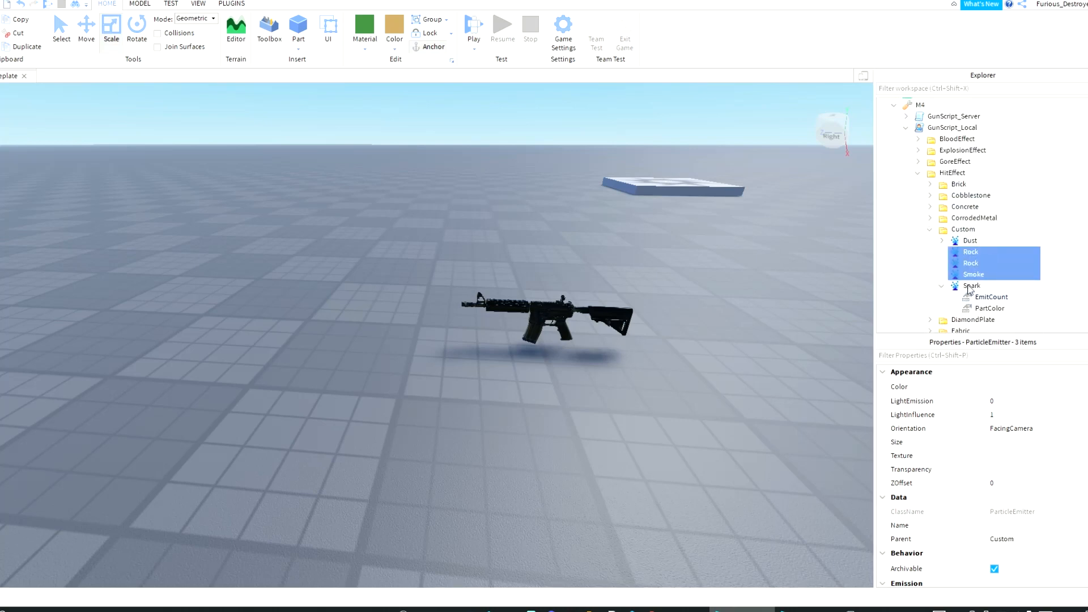
Step: Give each Rock and Smoke emitter an EmitCount and PartColor value, and delete the original Dust and Spark emitters
left_click_drag(991, 306, 996, 278)
left_click(967, 305)
key("Delete")
key("ctrl+d")
key("ctrl+d")
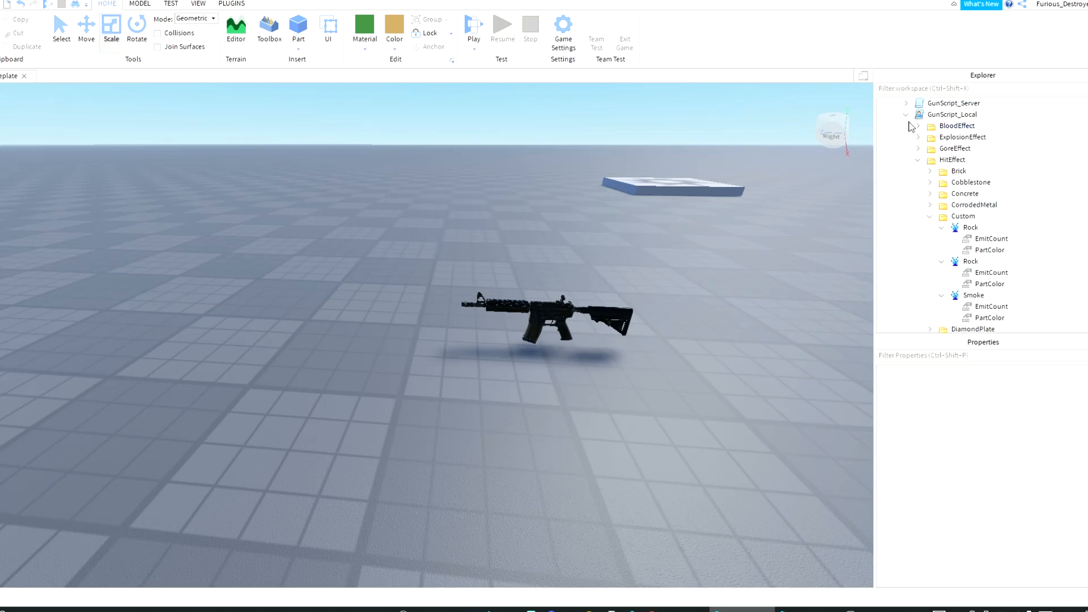
Step: Set CustomHitEffect to true in the M4's Setting module and close the script
left_click(910, 126)
left_click(906, 114)
double_click(938, 125)
scroll(157, 283, "down", 20)
scroll(157, 300, "down", 18)
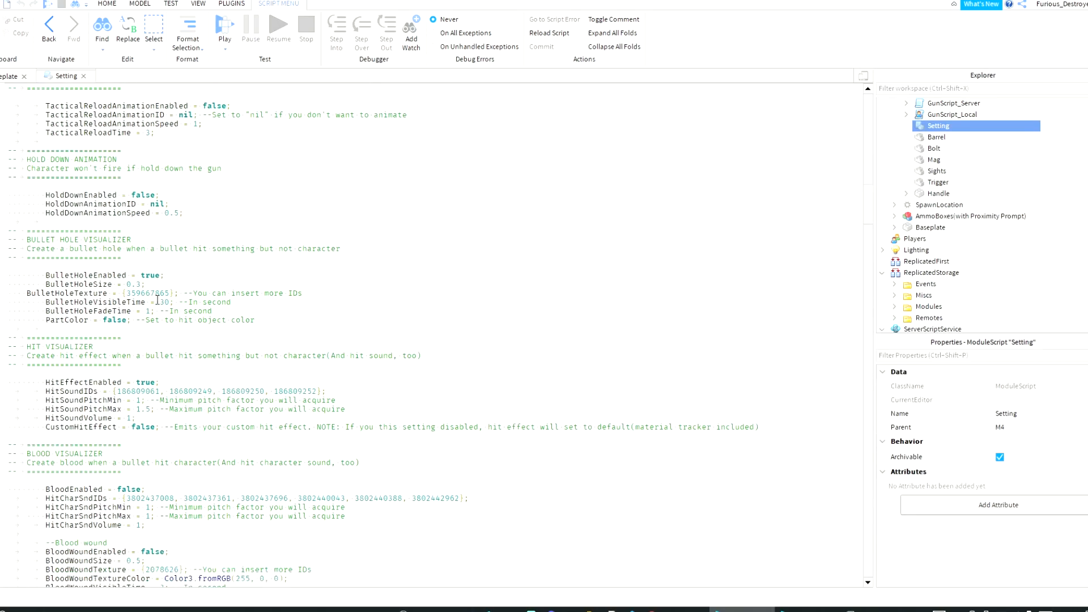
type("true")
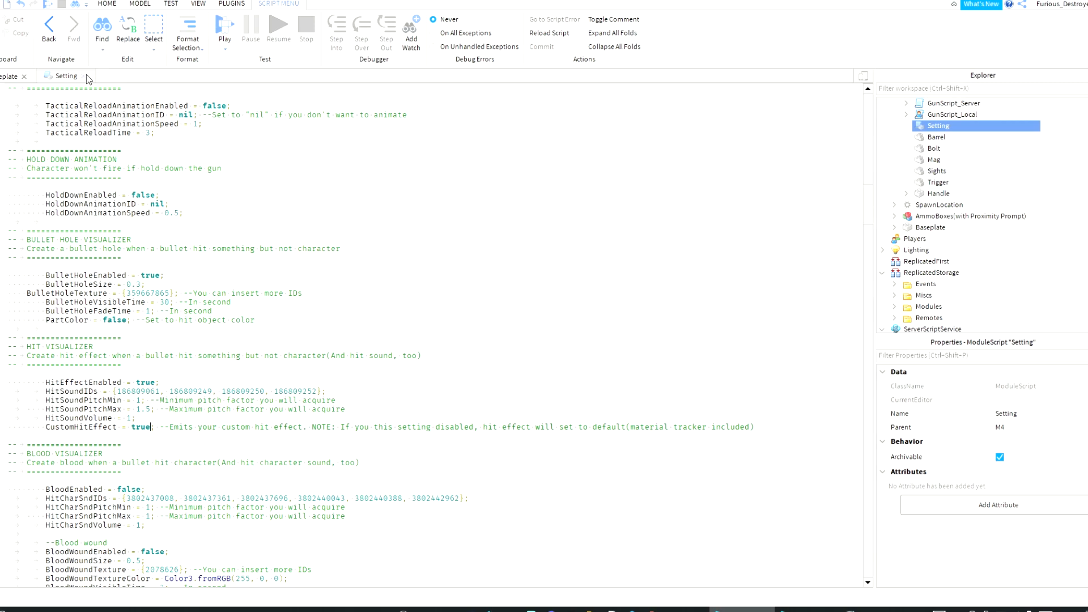
left_click(85, 76)
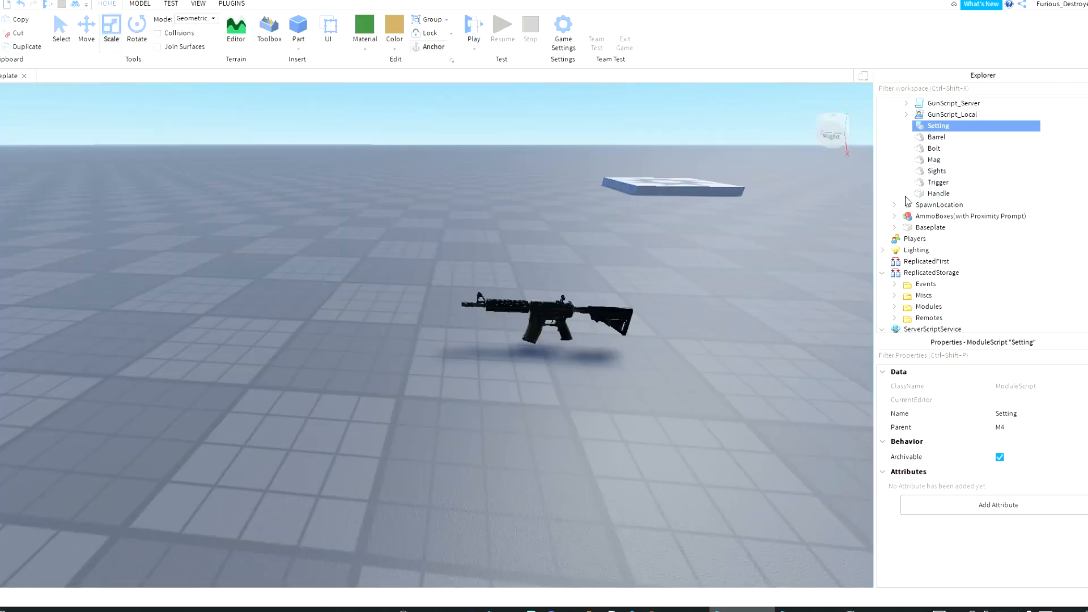
Step: Turn the M4 180 degrees to face the opposite direction and shift it slightly on the baseplate
left_click(785, 229)
key("r")
left_click_drag(545, 313, 513, 344)
key("r")
Step: Delete all material folders except Custom from the HitEffect folder in GunScript_Local
left_click(907, 127)
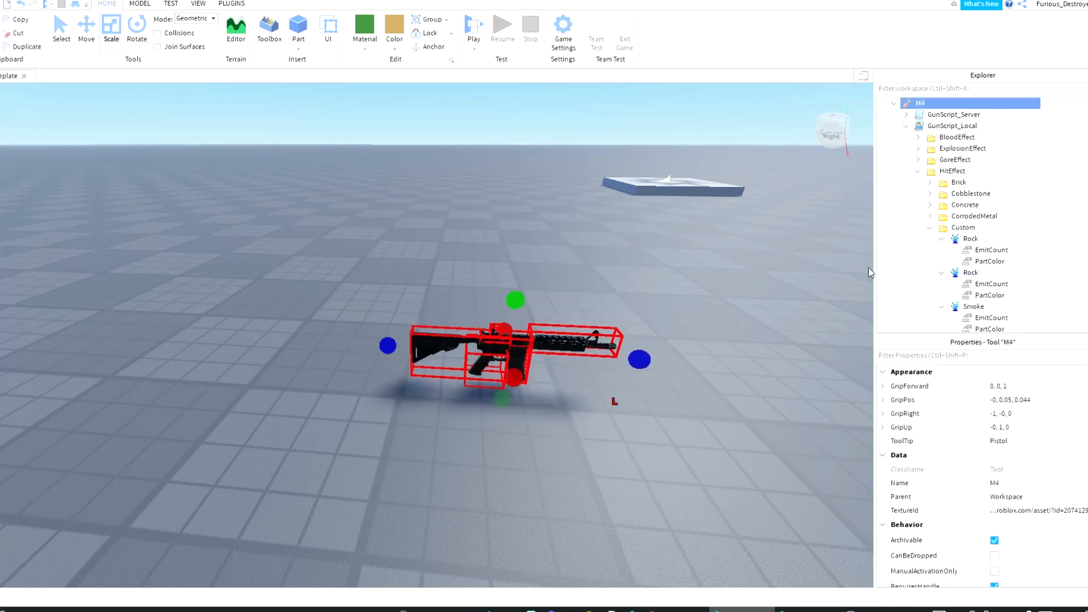
left_click(931, 239)
left_click(918, 170)
left_click(919, 172)
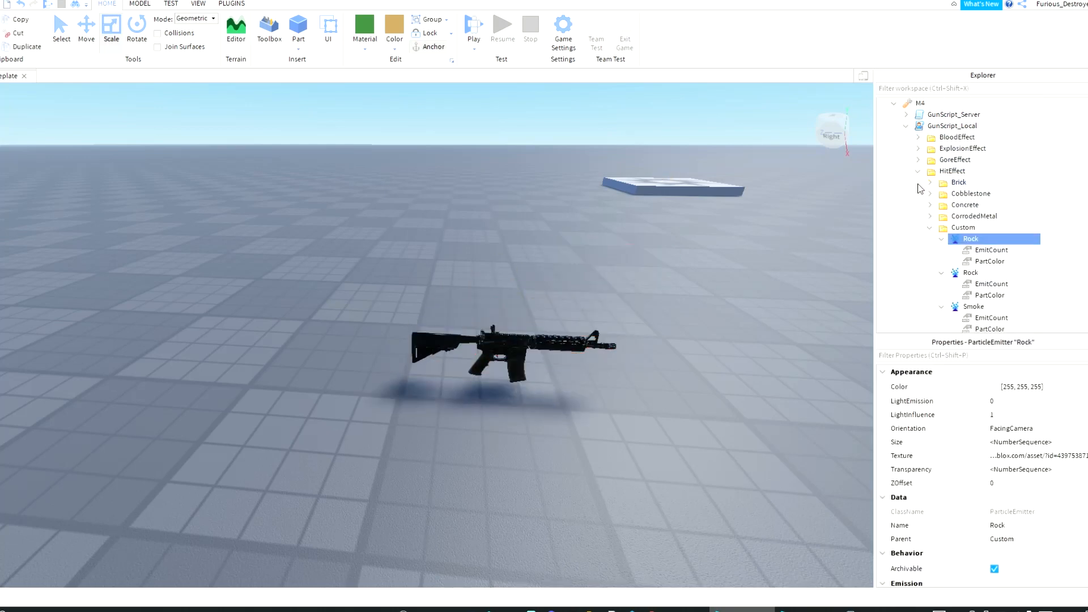
left_click(954, 216)
left_click_drag(1026, 184, 996, 284)
key("Delete")
left_click(930, 182)
key("Delete")
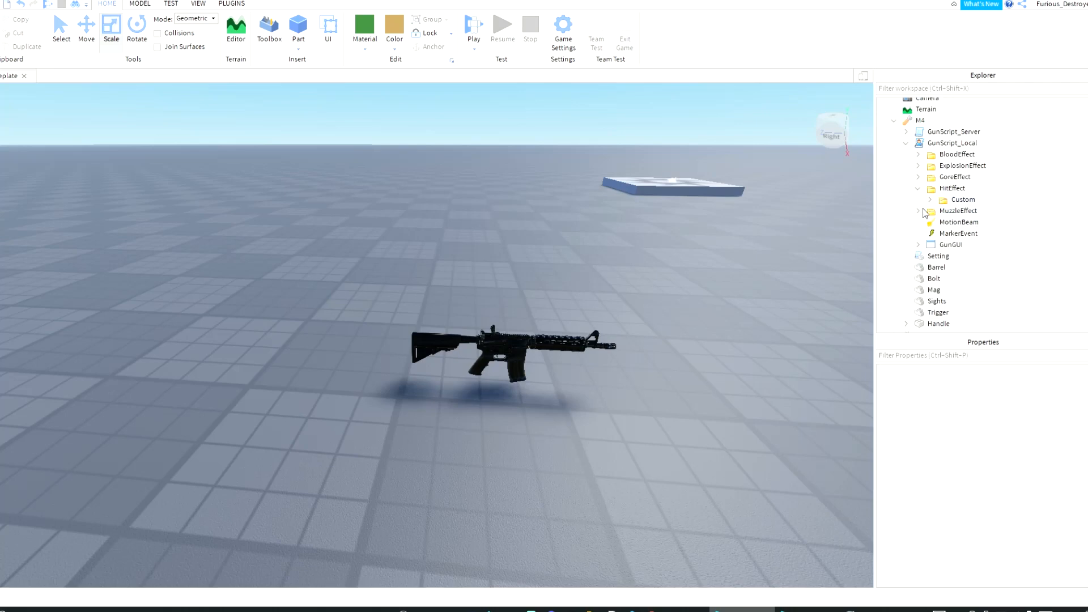
Step: Look through the GoreEffect, HitEffect, ExplosionEffect and BloodEffect folders of GunScript_Local
left_click(943, 176)
left_click(918, 177)
left_click(963, 188)
left_click(947, 201)
left_click(930, 200)
left_click(930, 200)
left_click(918, 177)
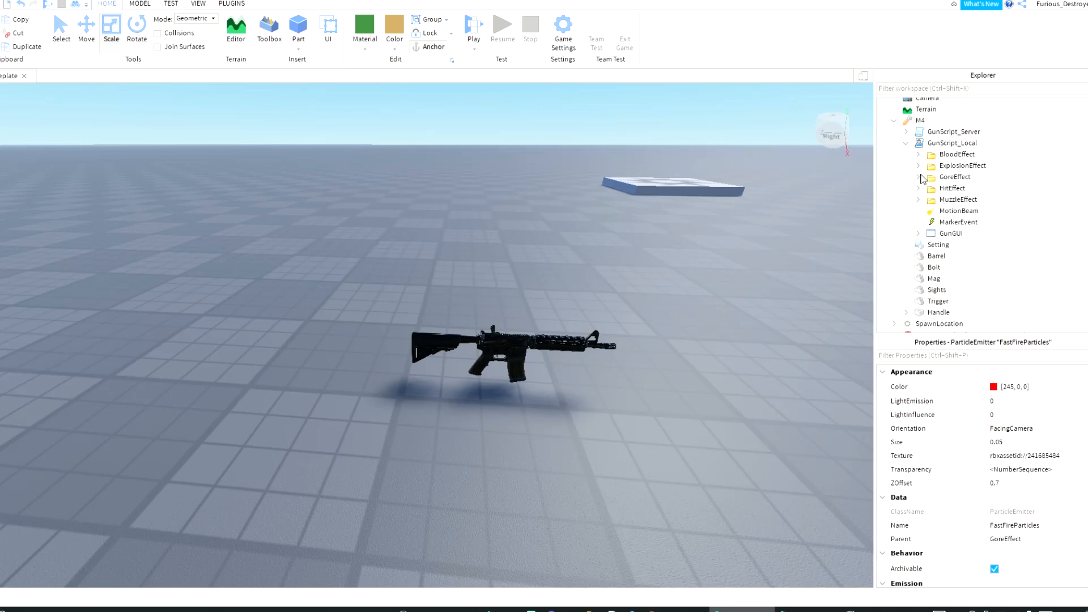
left_click(918, 171)
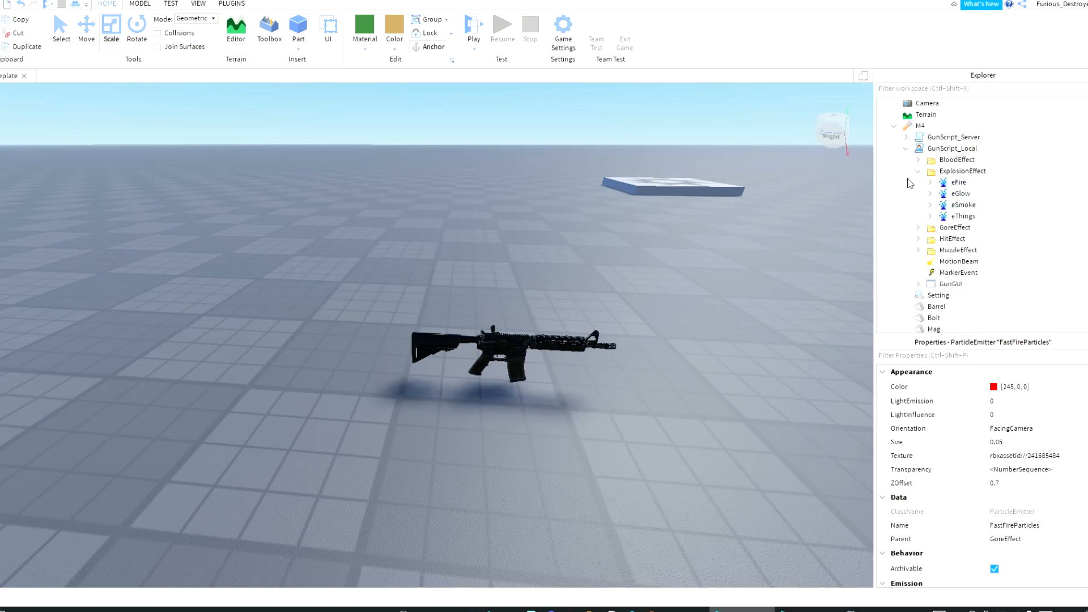
left_click(920, 172)
left_click(918, 171)
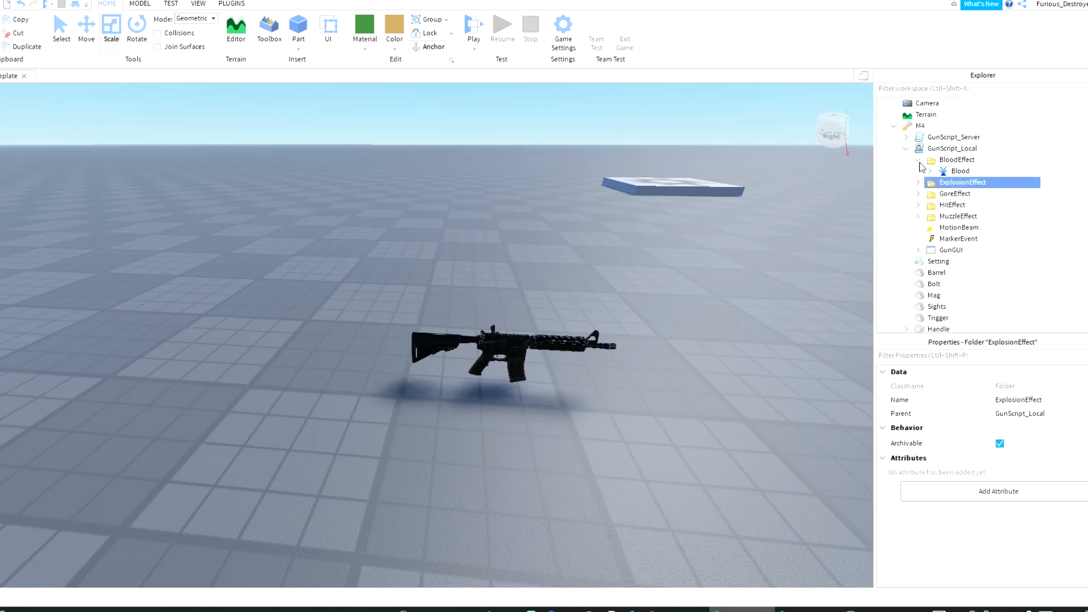
Step: Collapse the M4's contents and insert an R15 Dummy rig beside the rifle
left_click(906, 149)
left_click_drag(914, 130, 938, 144)
left_click(895, 138)
left_click(629, 191)
left_click(422, 233)
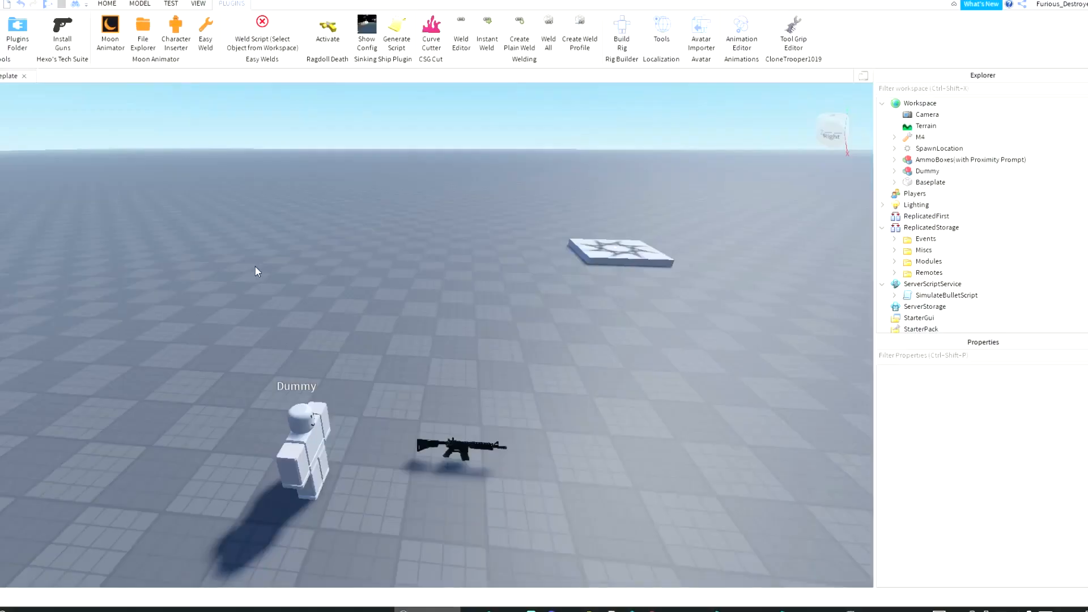
Step: Move the M4 tool into the Dummy model to have the rig hold it
scroll(255, 266, "up", 3)
left_click(454, 340)
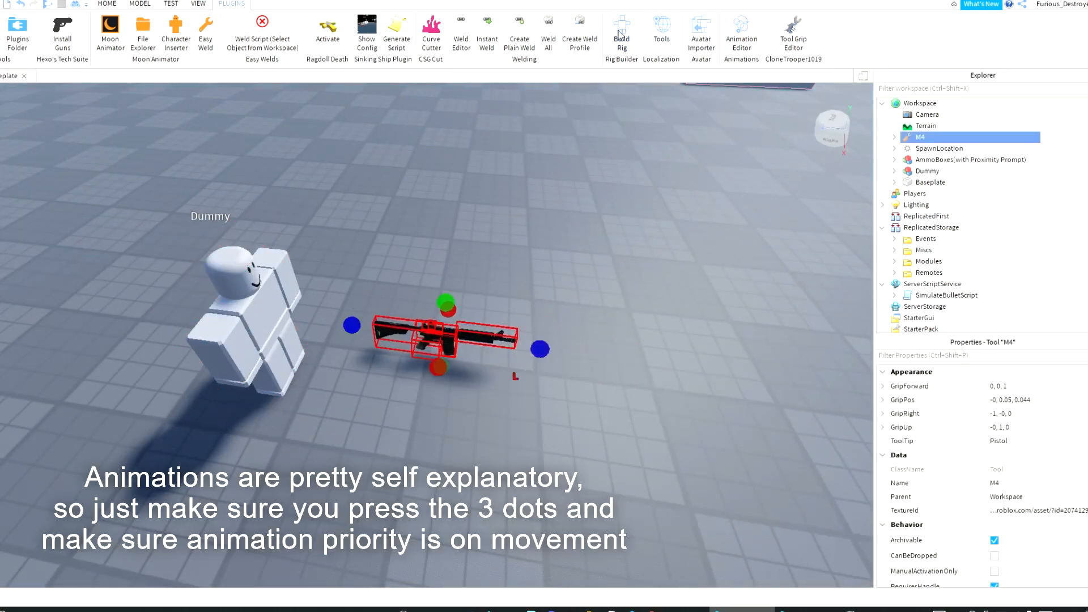
left_click_drag(915, 141, 927, 161)
left_click(329, 303)
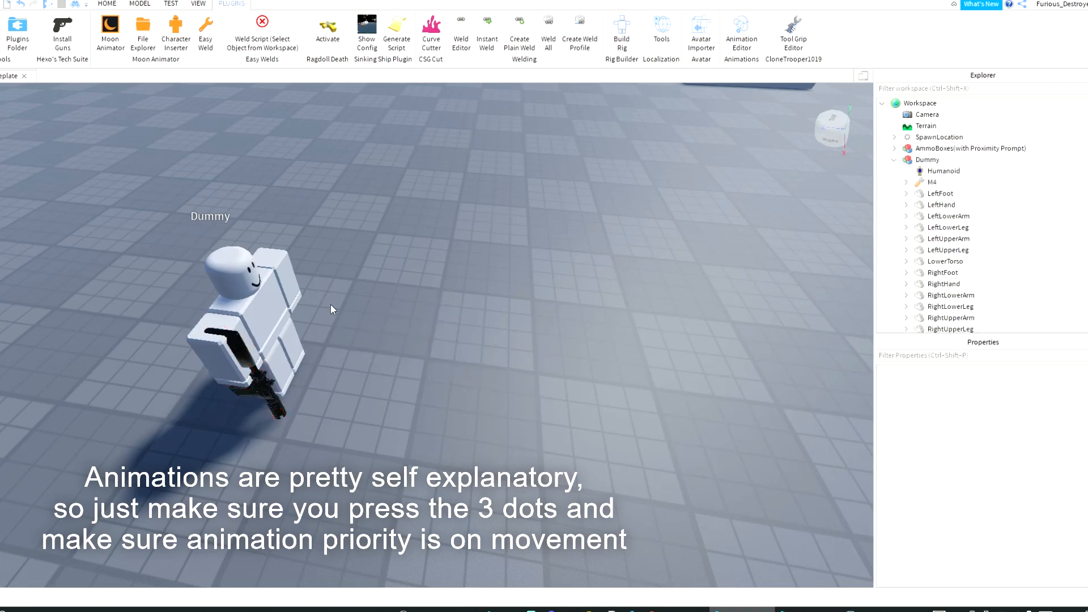
Step: Select the Dummy, activate the Rotate tool and open the Animation Editor
scroll(365, 325, "up", 3)
right_click_drag(366, 326, 385, 365)
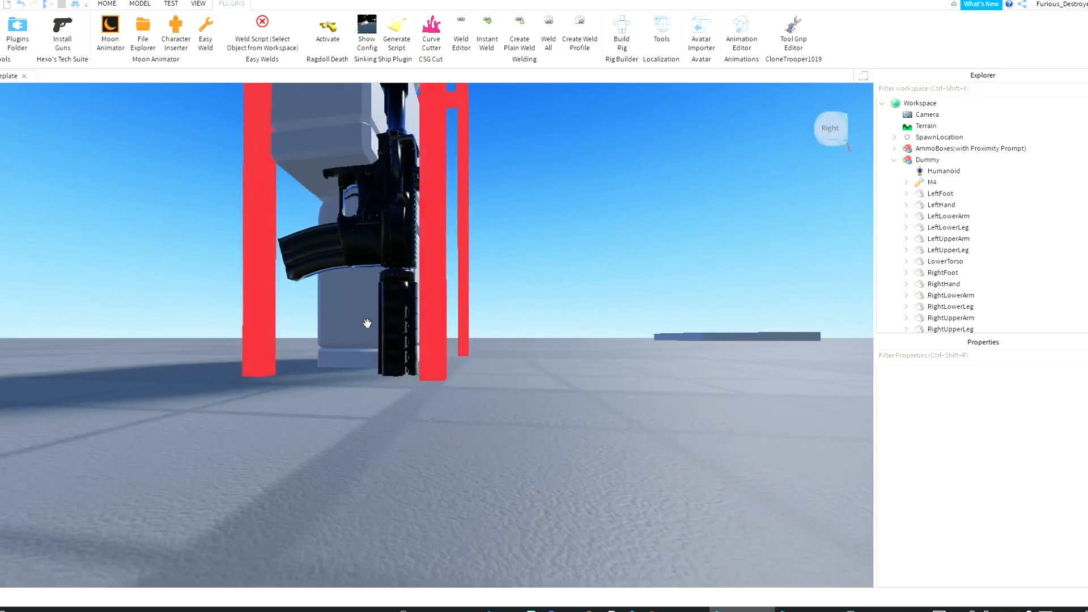
scroll(367, 323, "down", 5)
left_click(387, 366)
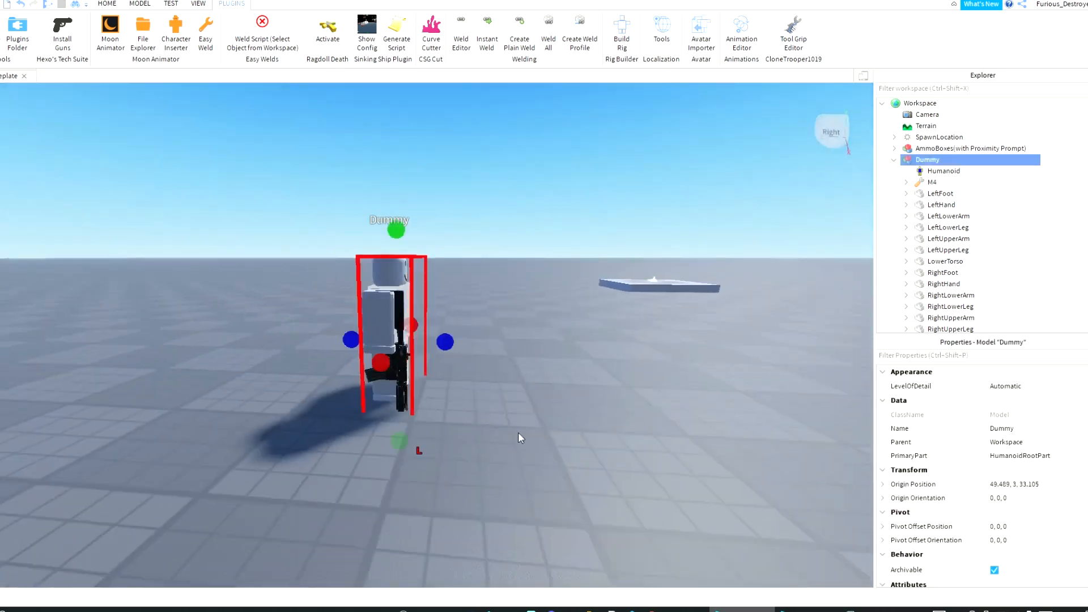
left_click(112, 3)
left_click(138, 37)
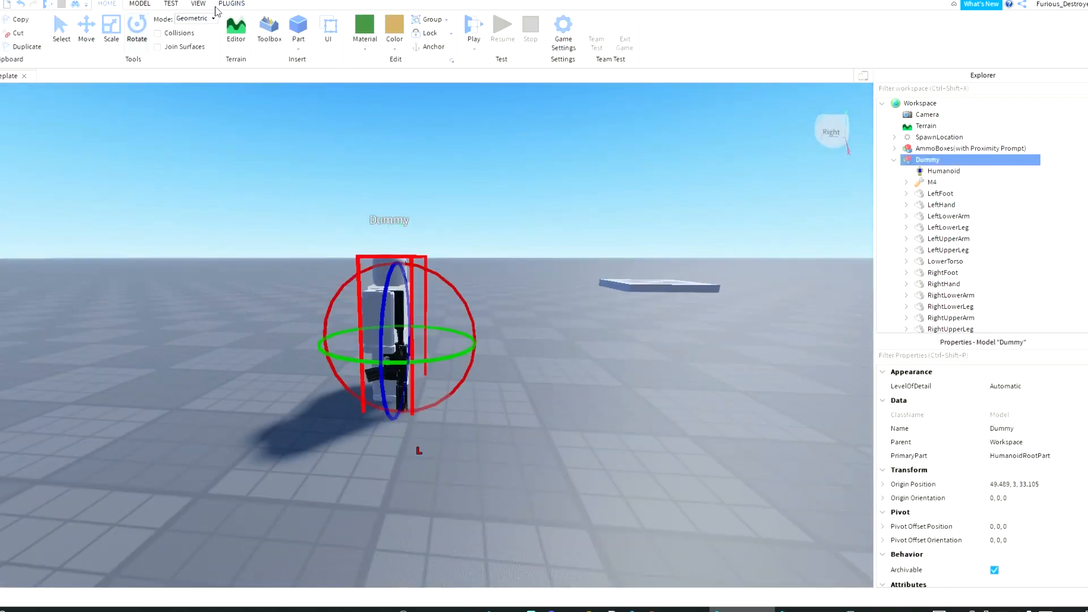
left_click(237, 4)
right_click_drag(732, 165, 732, 94)
scroll(733, 99, "down", 5)
left_click(741, 35)
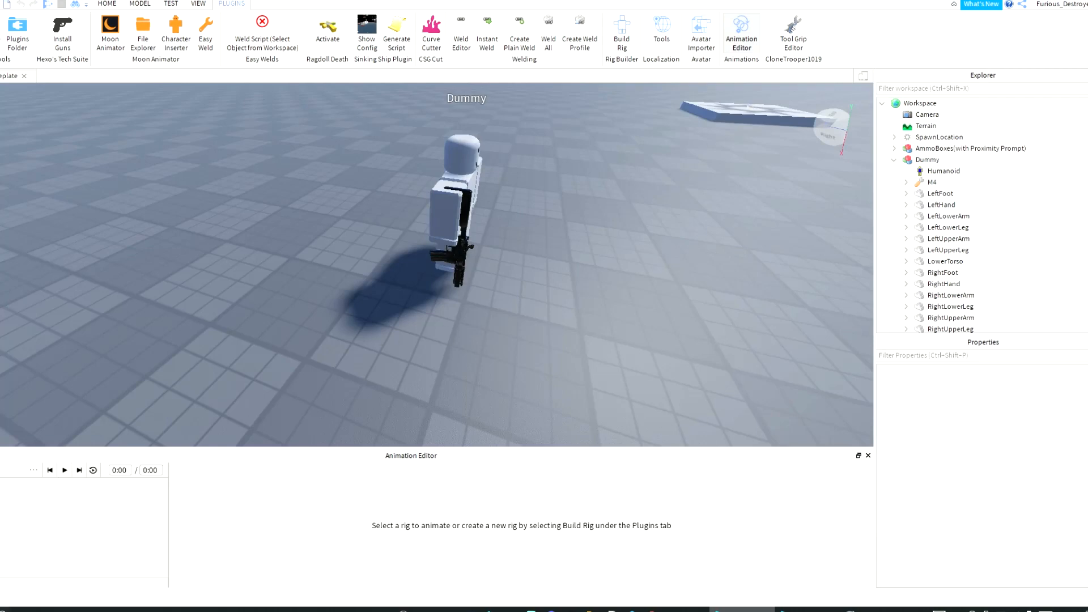
Step: Open Notepad and start a note with the entry "hold -", then minimize it
key("super")
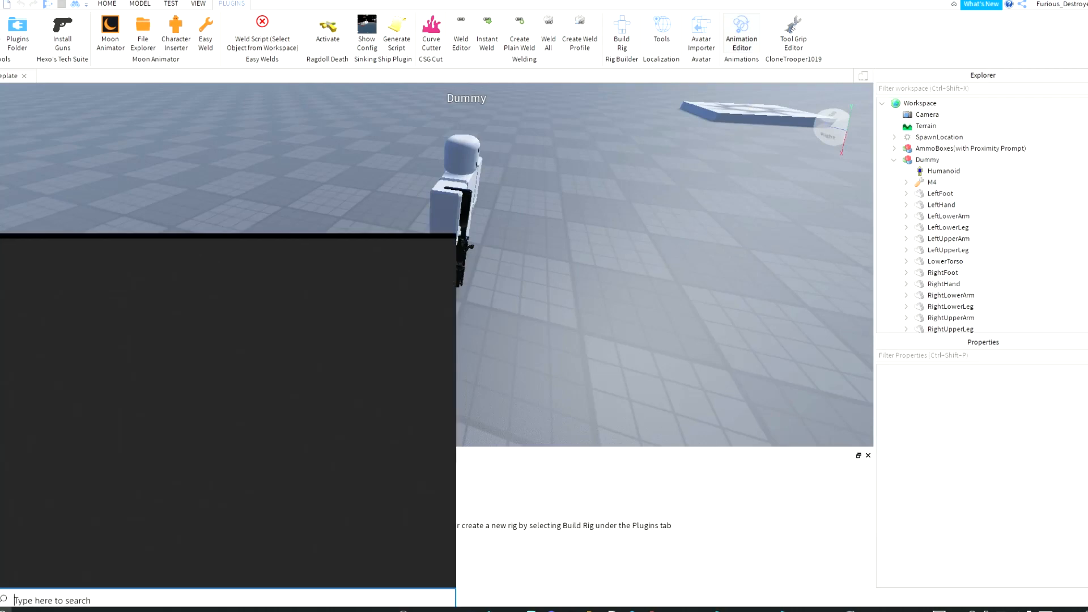
type("note")
key("Return")
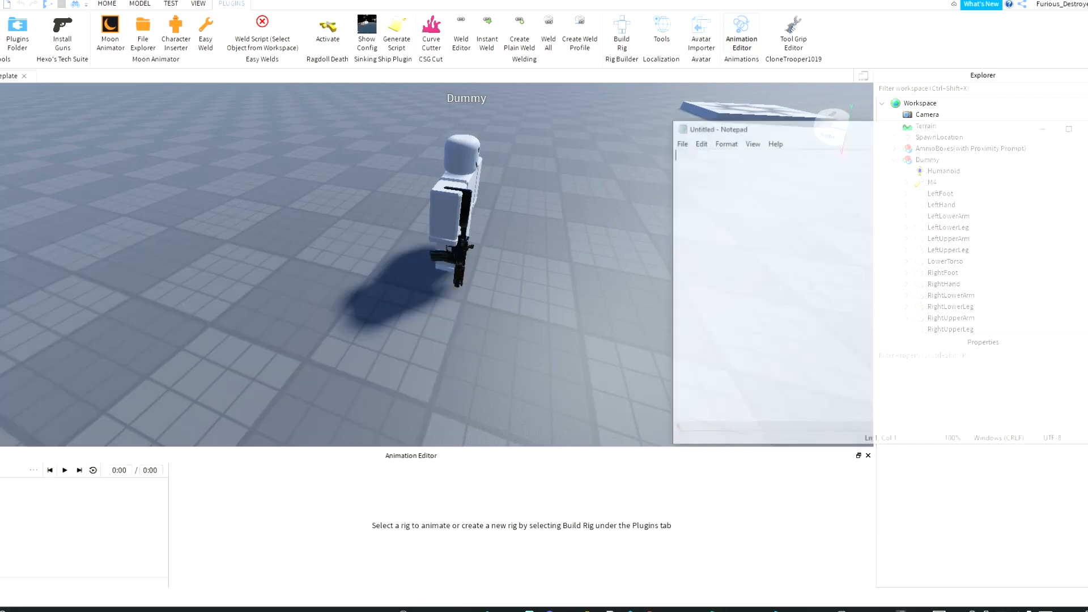
left_click_drag(722, 125, 581, 118)
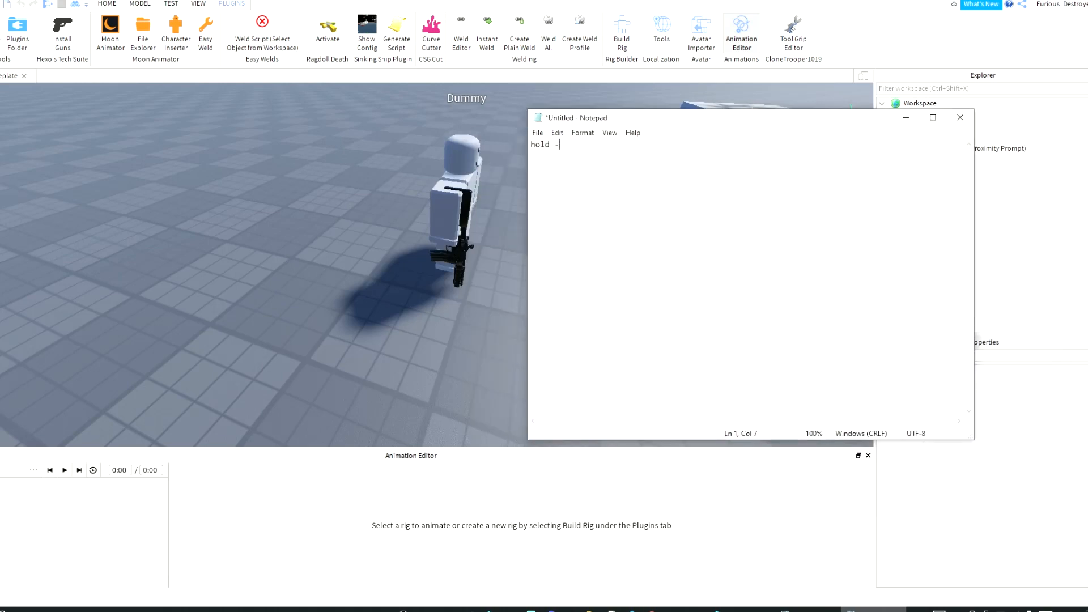
left_click(906, 118)
Step: Create a new animation for the Dummy and rotate its right upper arm until the M4 points forward
left_click(473, 249)
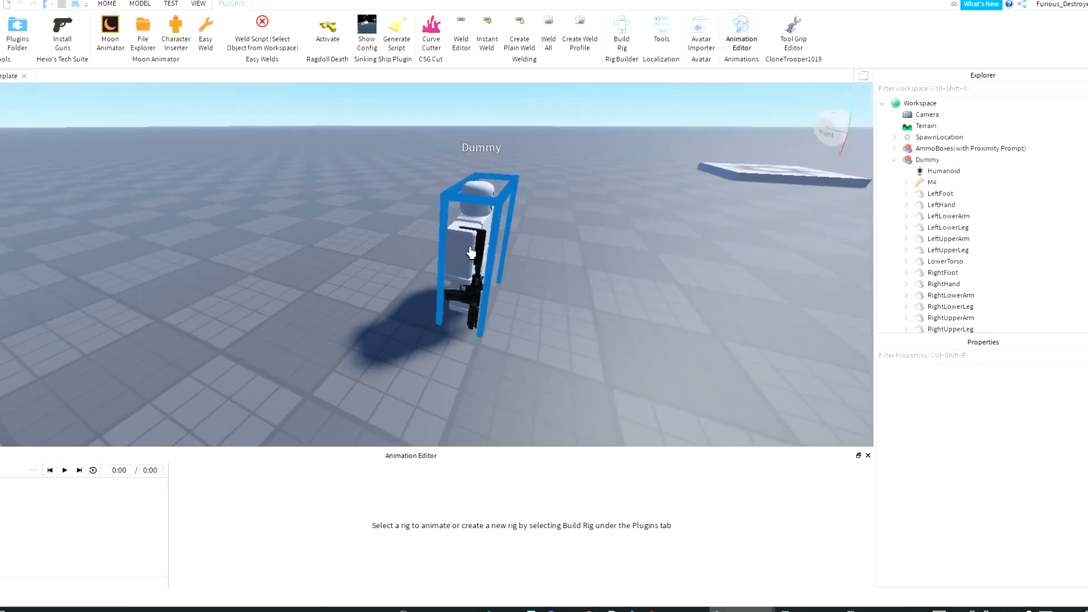
left_click(416, 559)
right_click_drag(413, 386, 426, 294)
scroll(393, 378, "up", 2)
left_click(393, 379)
scroll(398, 367, "up", 5)
scroll(427, 293, "down", 6)
left_click_drag(541, 293, 465, 215)
scroll(283, 115, "up", 3)
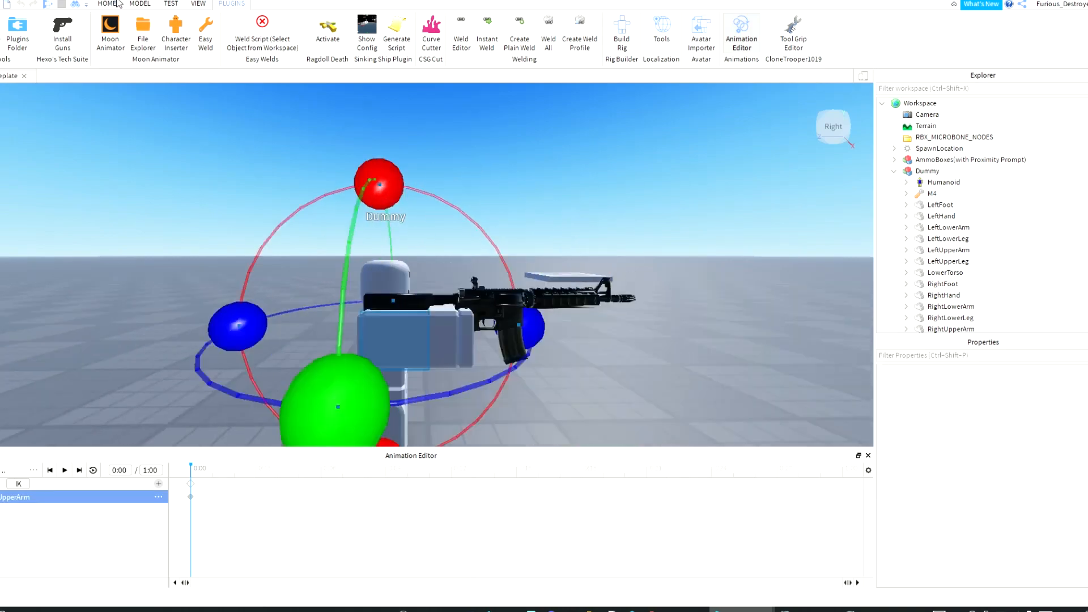
Step: Move the right upper arm down and back with the Move tool to seat the rifle at the shoulder
left_click(108, 3)
left_click(94, 26)
left_click_drag(372, 200, 372, 217)
left_click_drag(499, 342, 439, 343)
left_click_drag(322, 257, 323, 268)
left_click_drag(485, 351, 510, 348)
left_click(585, 350)
Step: Rotate the Dummy's left upper arm up and forward toward the rifle
right_click_drag(592, 348, 576, 350)
key("s")
left_click(552, 343)
key("s")
key("d")
left_click(143, 30)
right_click_drag(526, 209, 510, 204)
key("w")
mouse_move(417, 143)
left_mouse_down()
mouse_move(502, 222)
mouse_move(405, 115)
mouse_move(414, 137)
left_mouse_up()
left_click_drag(279, 296, 415, 188)
Step: Shift the left upper arm with the Move tool to bring it closer to the rifle
left_click(102, 37)
left_click(86, 36)
left_click_drag(460, 355, 433, 334)
left_click(595, 323)
right_click_drag(595, 322, 599, 324)
left_click(420, 294)
left_click_drag(510, 369, 480, 351)
left_click(588, 330)
right_click_drag(588, 330, 569, 324)
Step: Refine the left upper arm's rotation and position so that its hand supports the rifle
left_click(471, 334)
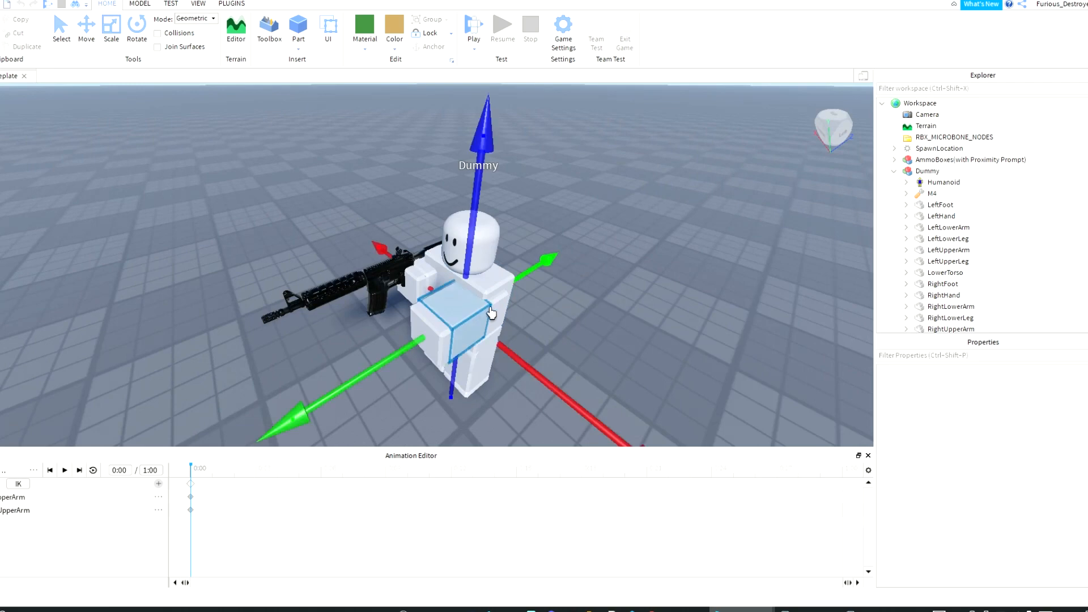
scroll(479, 311, "down", 3)
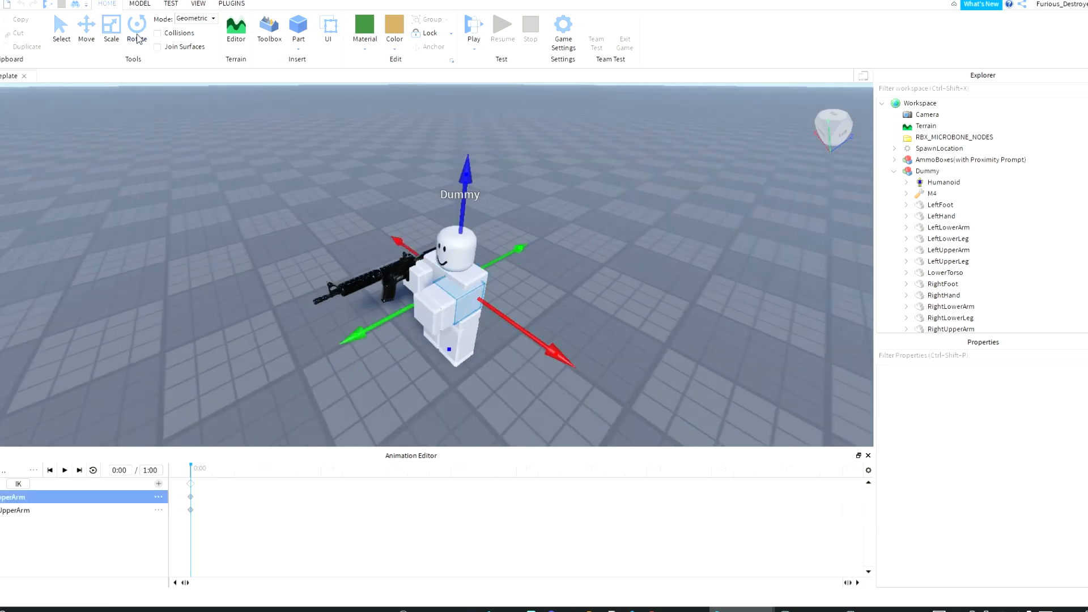
left_click(137, 30)
left_click_drag(382, 327, 296, 301)
left_click(62, 37)
left_click(86, 33)
left_click_drag(522, 288, 503, 288)
left_click(592, 335)
Step: Add keyframes for both upper arms at 0:05 and turn on animation looping
right_click_drag(592, 335, 586, 342)
key("a")
key("w")
key("s")
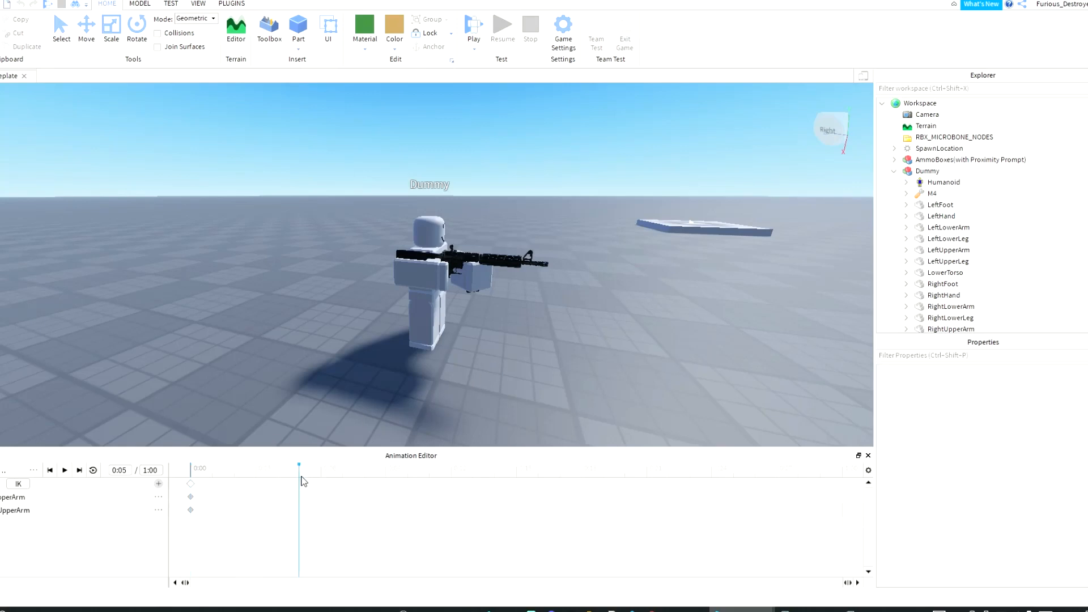
right_click(301, 482)
left_click(329, 484)
left_click(34, 470)
left_click(32, 471)
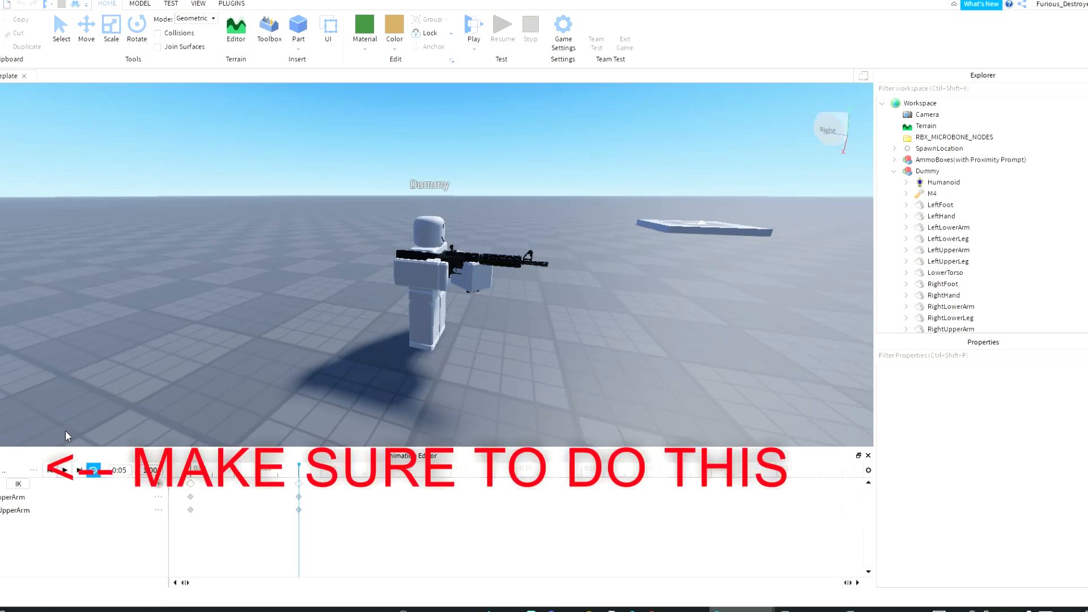
Step: Set the hold animation's priority to Movement and keep looping enabled
left_click(34, 470)
mouse_move(90, 572)
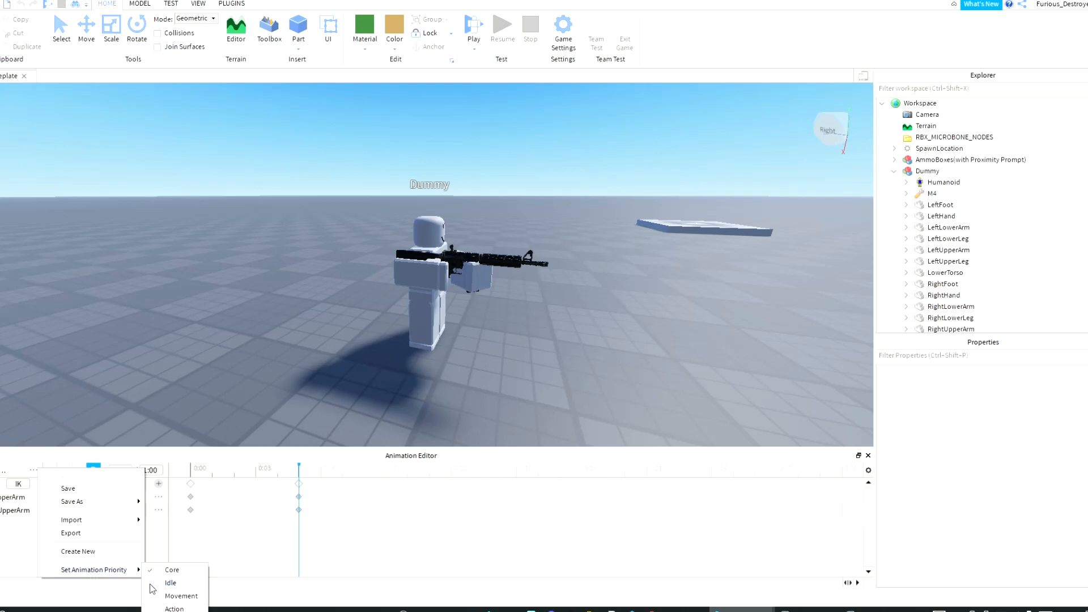
left_click(173, 596)
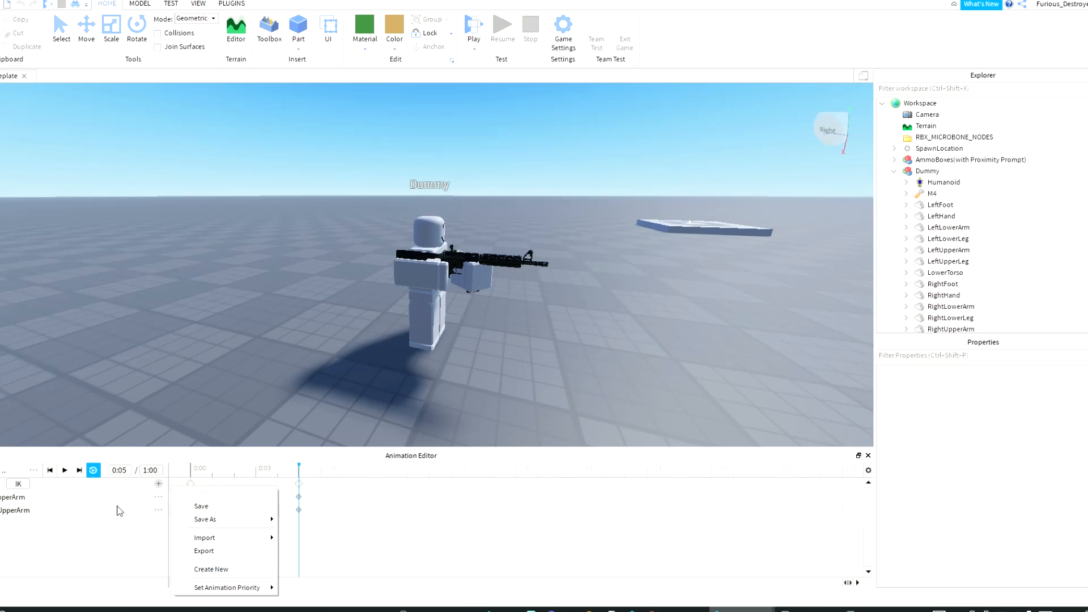
left_click(33, 469)
left_click(246, 428)
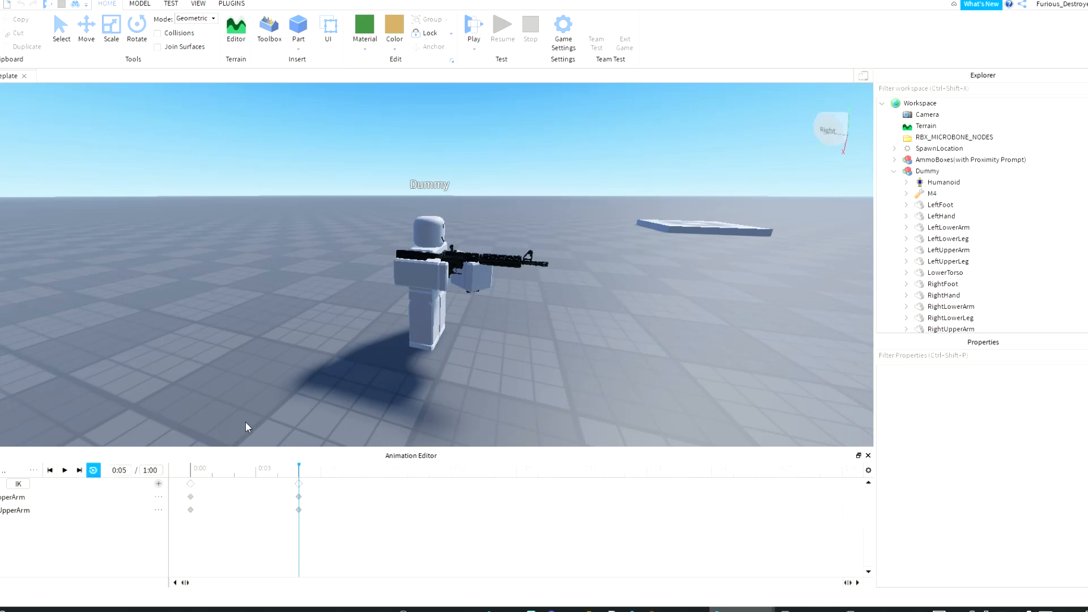
left_click(94, 471)
Step: Export the animation to Roblox with the title "rifle hold"
left_click(32, 473)
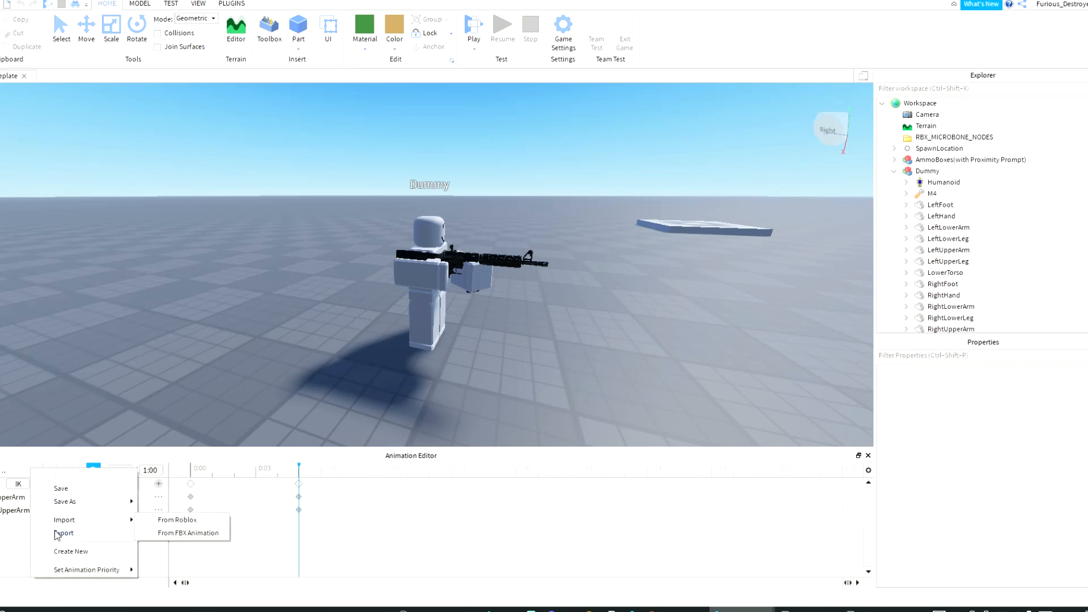
left_click(62, 534)
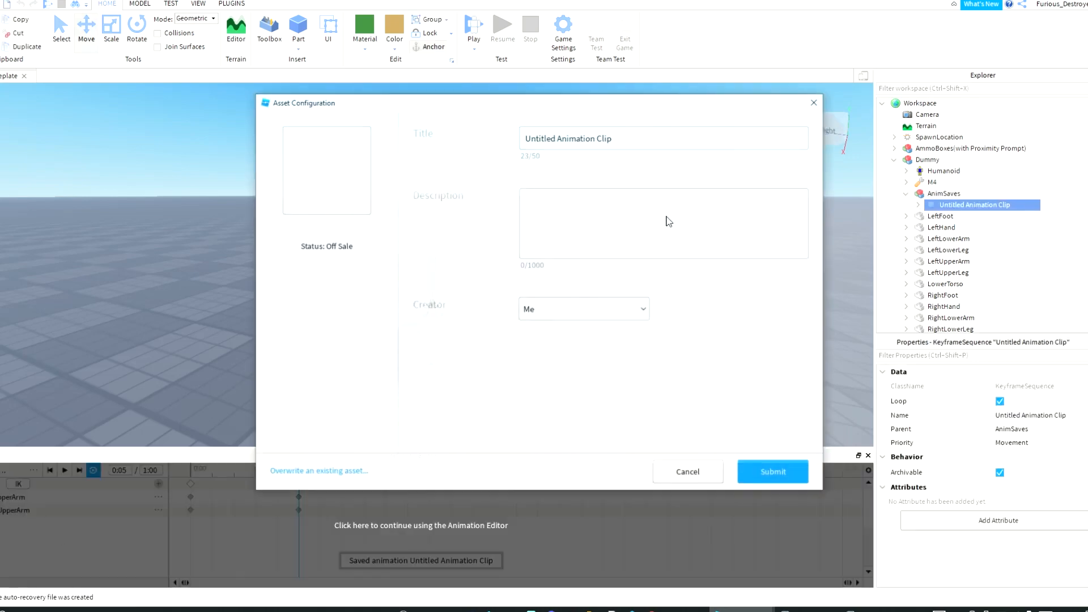
left_click_drag(636, 147, 481, 150)
key("BackSpace")
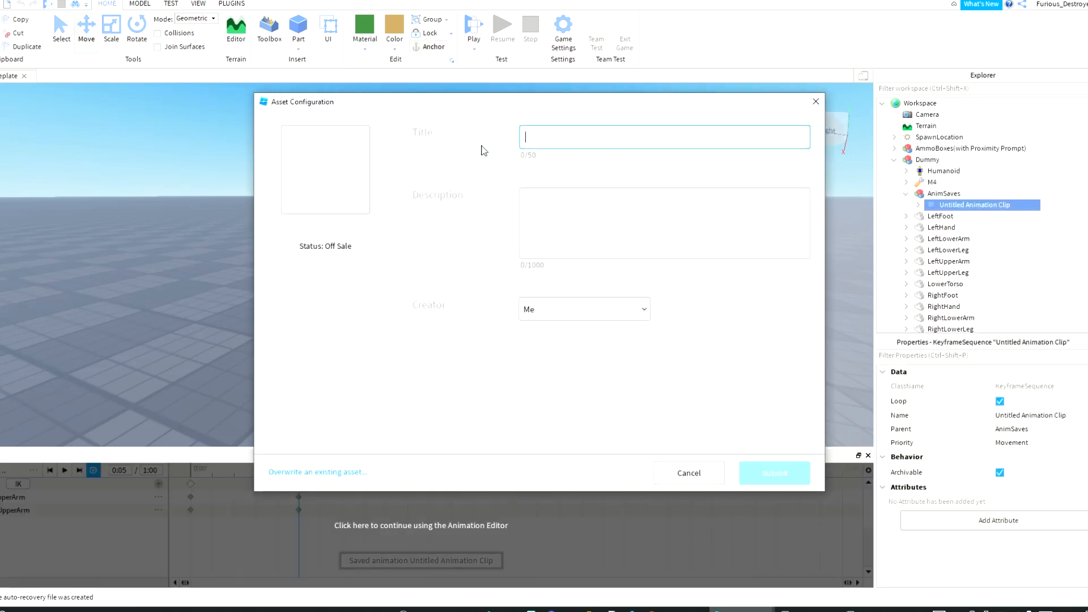
type("rifle hold")
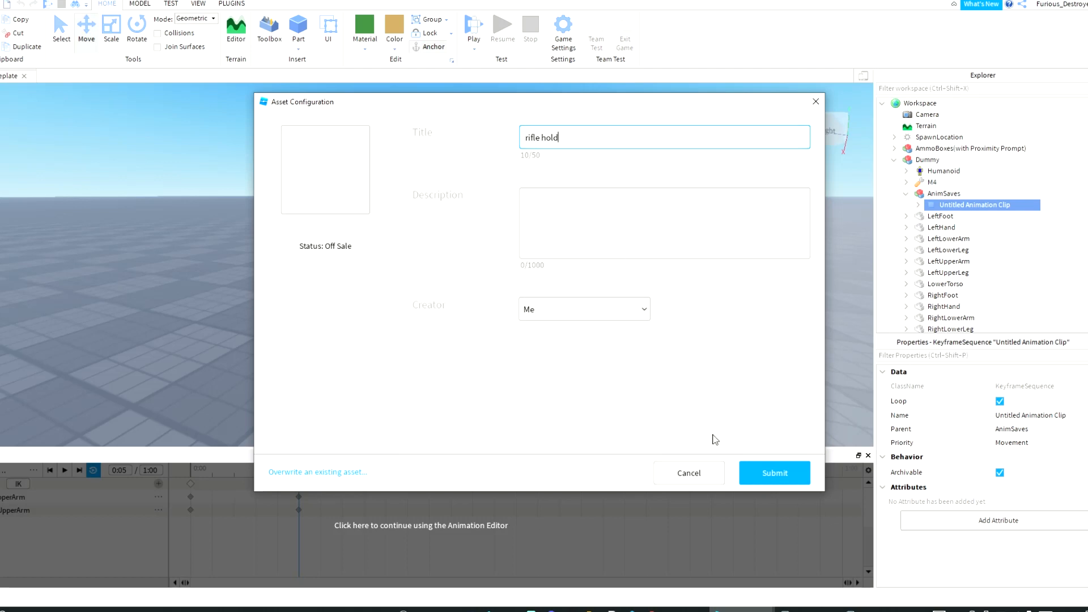
left_click(774, 473)
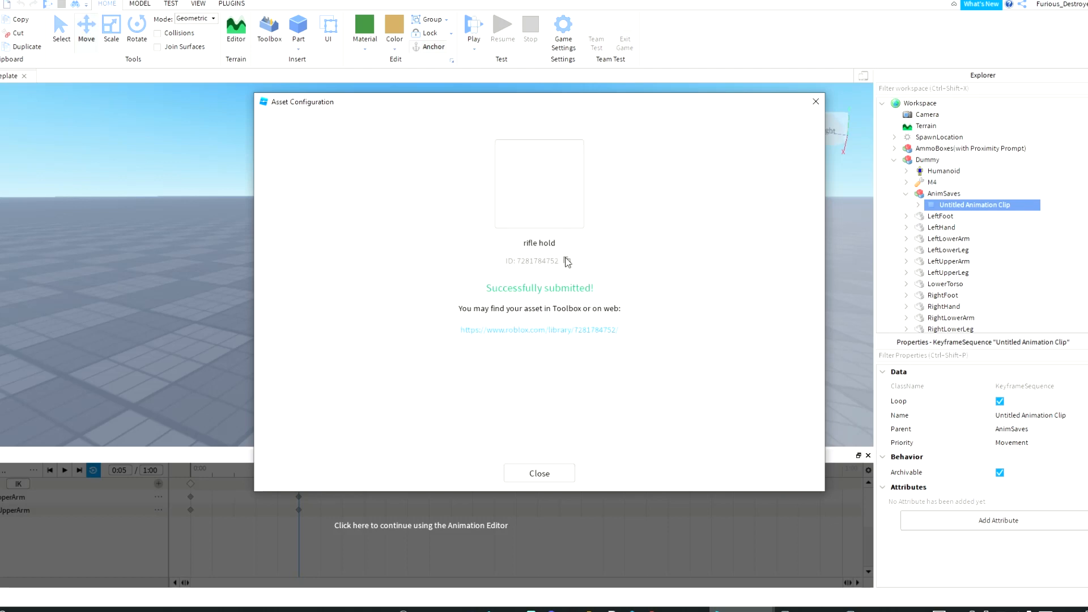
Step: Copy the submitted animation's asset ID and record it after "hold -" in the Notepad note
left_click(815, 101)
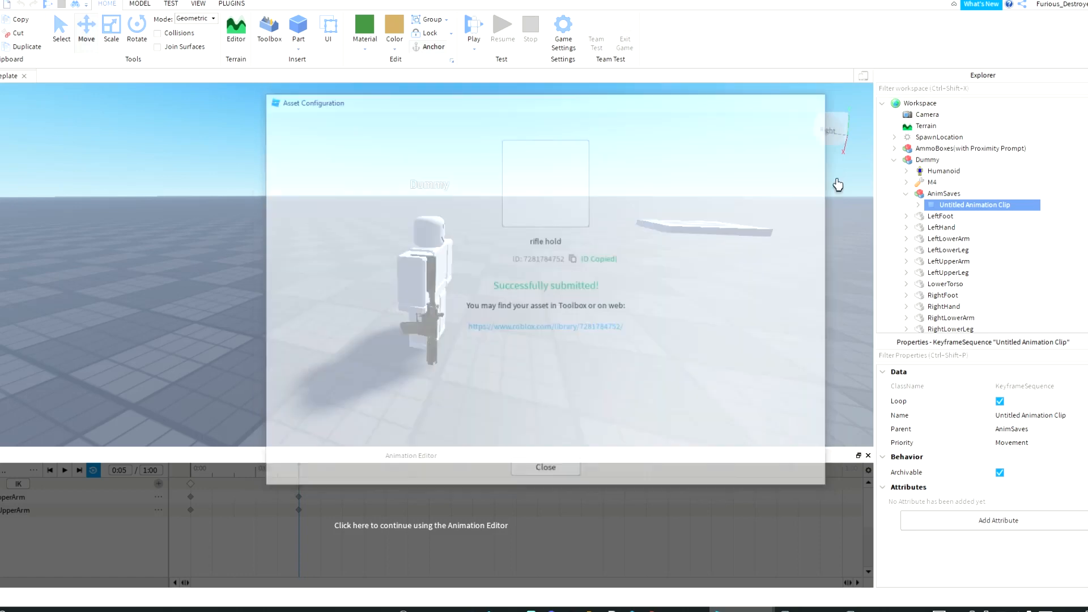
left_click(831, 607)
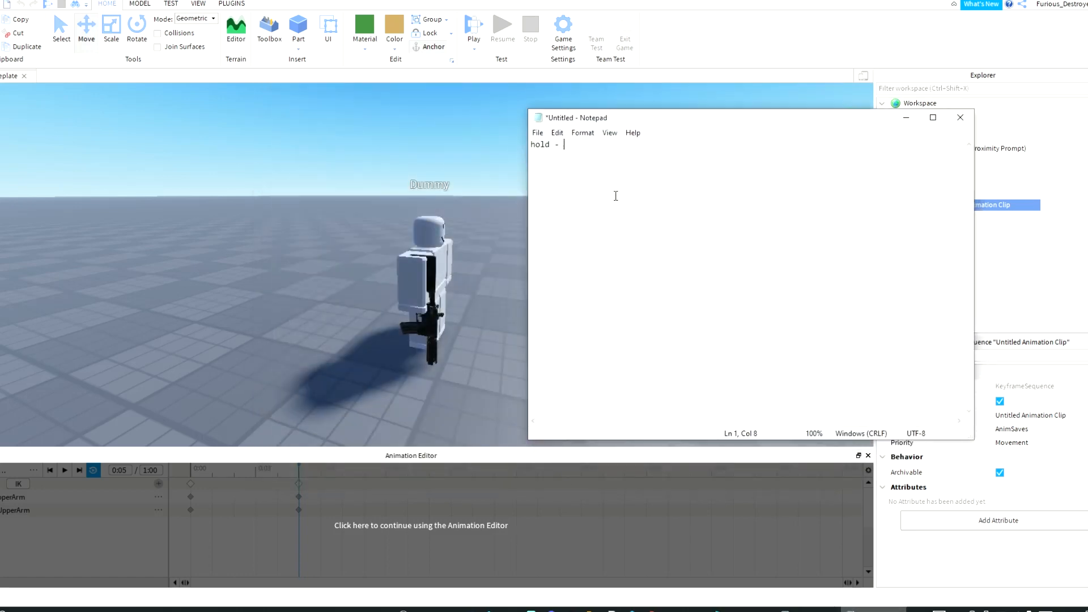
left_click(906, 118)
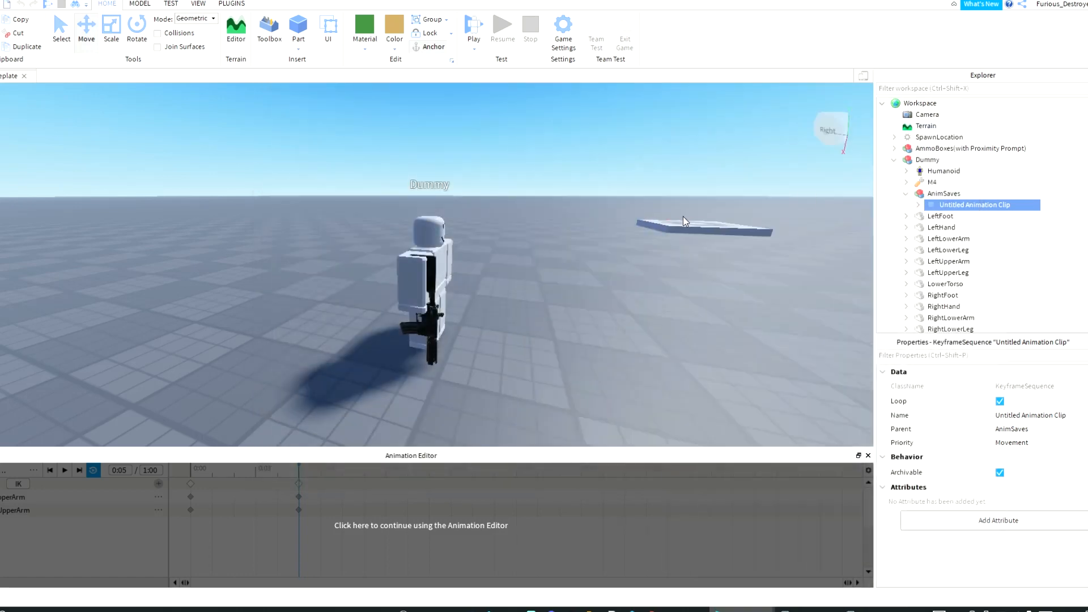
Step: Resume editing the Dummy's animation, turn off looping and delete the keyframes at 0:05
key("d")
right_click_drag(709, 336, 565, 341)
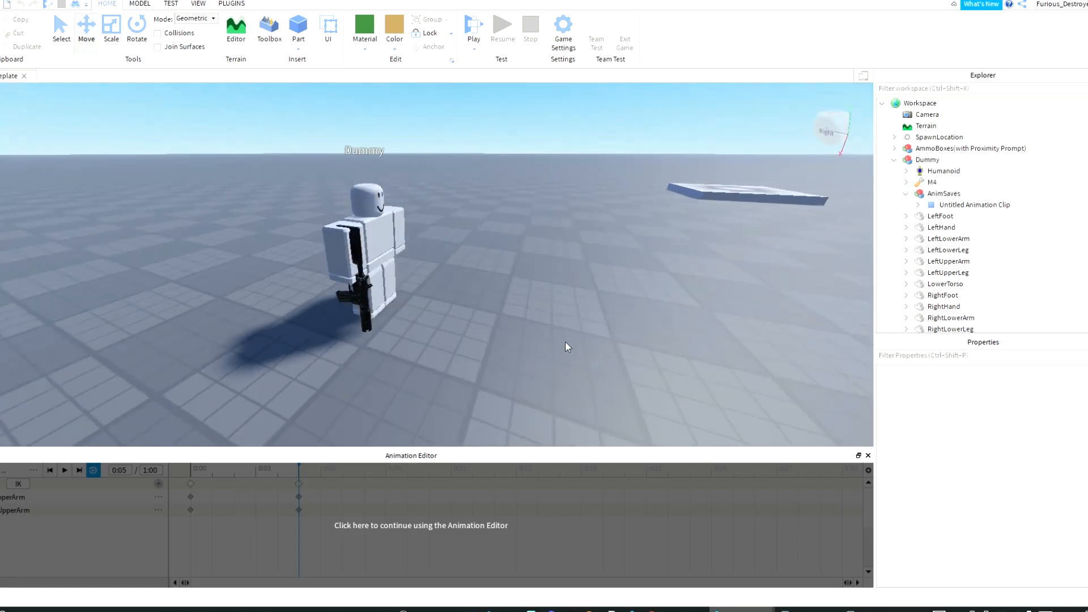
left_click(424, 547)
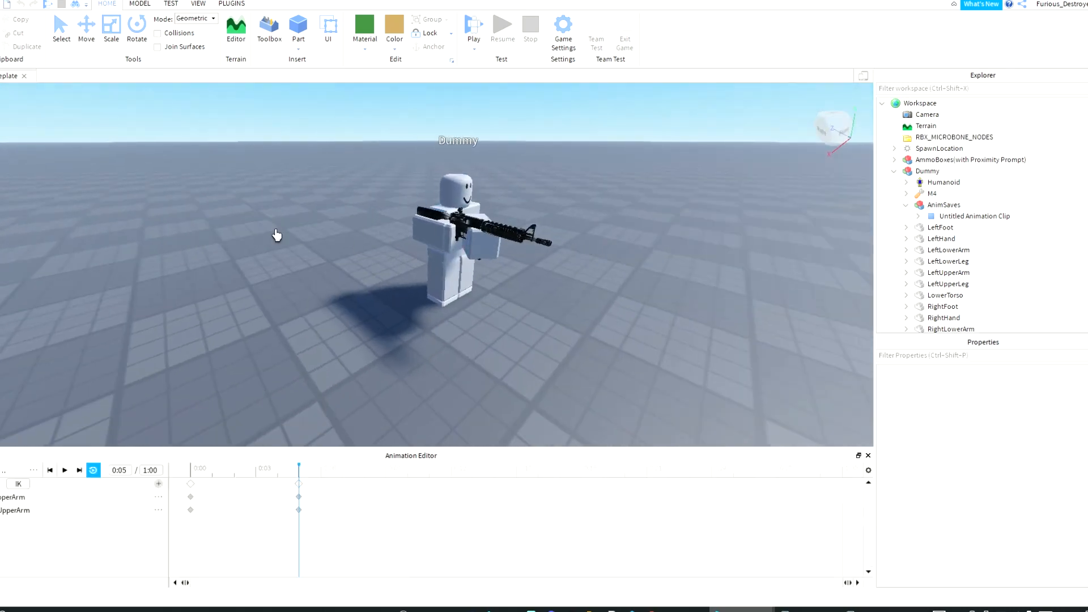
right_click_drag(270, 262, 226, 301)
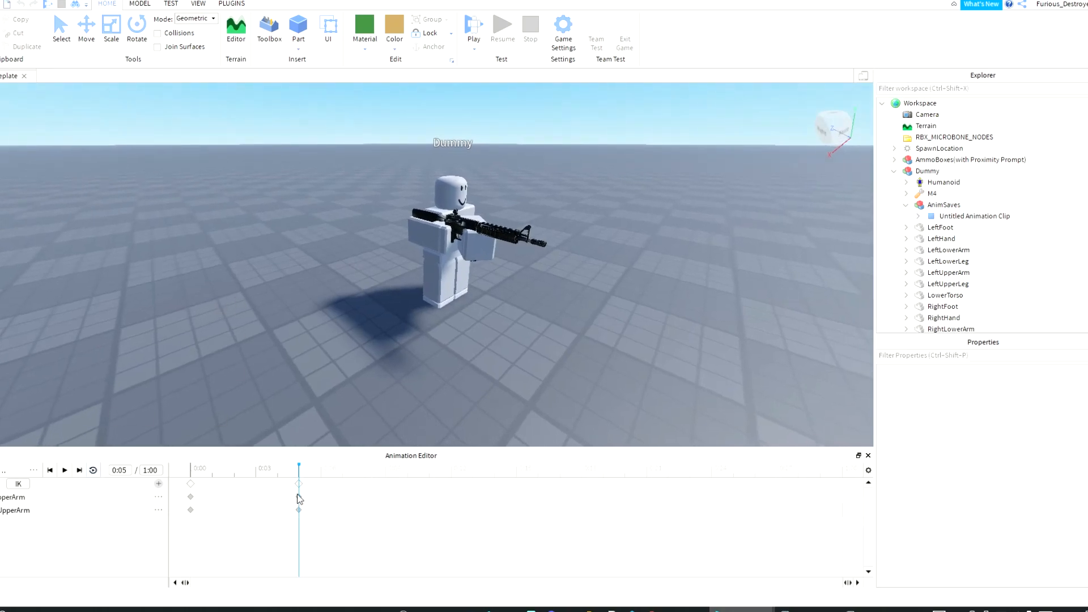
Step: At 0:01, rotate the right upper arm slightly upward to create the rifle's recoil pose
left_click(222, 468)
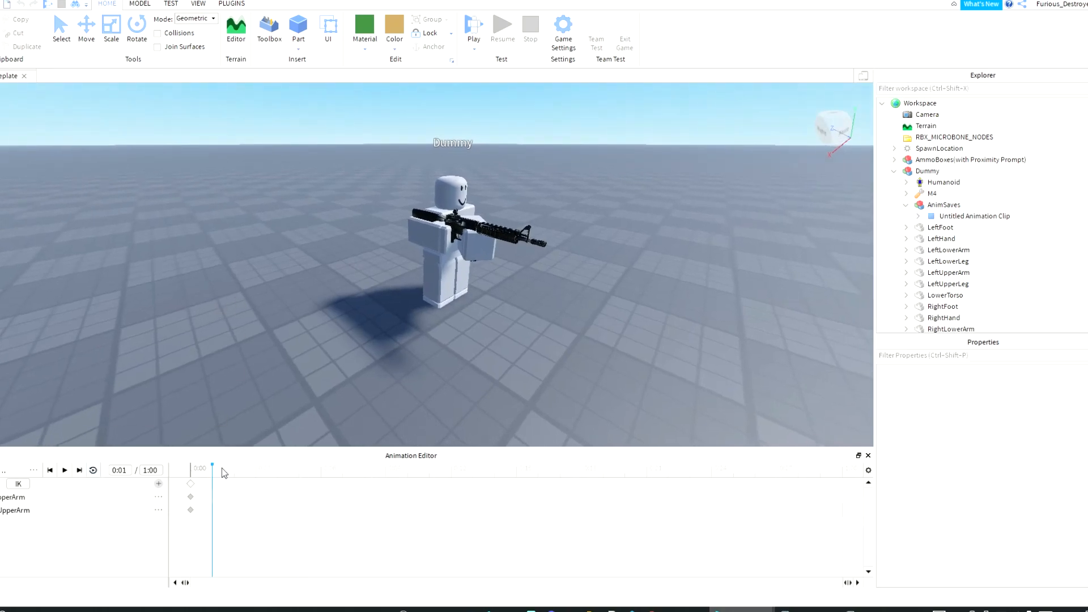
left_click(410, 236)
scroll(238, 172, "up", 4)
key("r")
right_click_drag(238, 172, 344, 235)
left_click_drag(338, 219, 315, 209)
left_click(648, 227)
right_click_drag(648, 226, 619, 314)
scroll(622, 326, "down", 3)
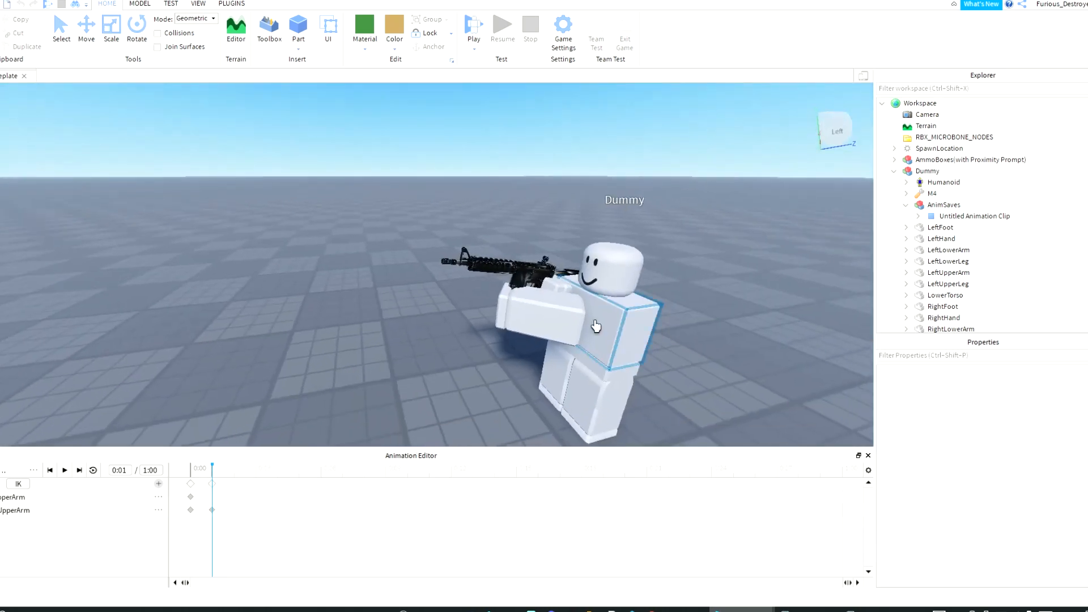
Step: Rotate the left upper arm upward at 0:01 to follow the raised rifle
key("d")
left_click(17, 497)
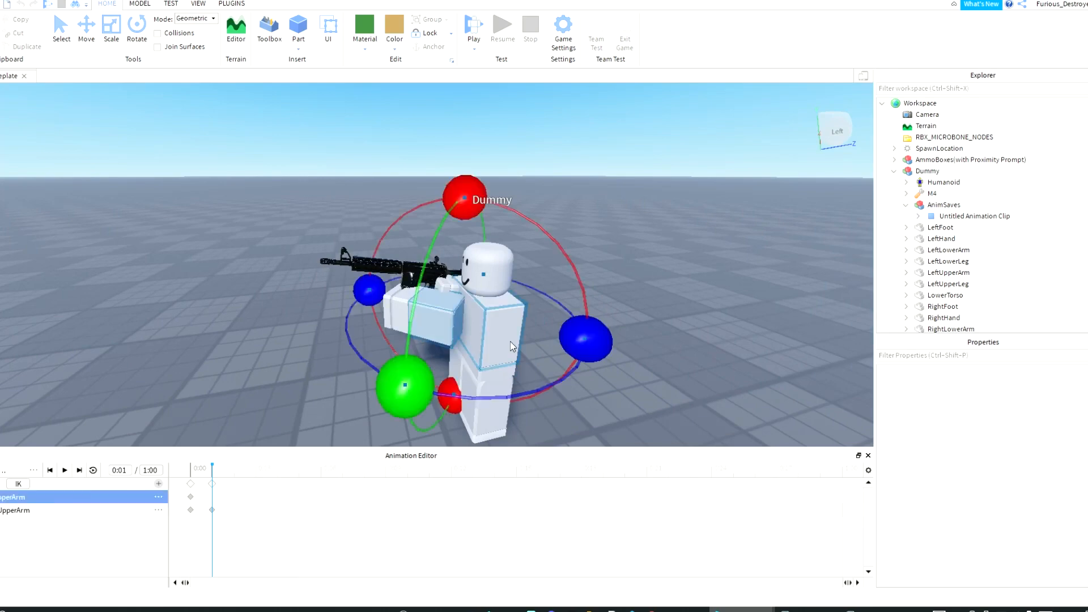
left_click_drag(459, 188, 510, 212)
left_click(618, 293)
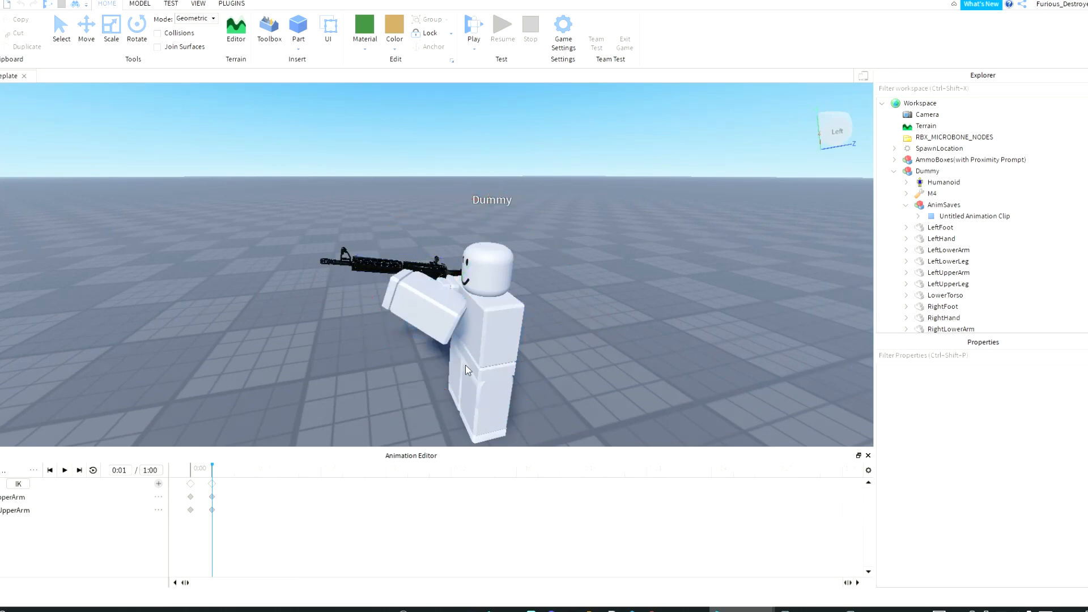
Step: Copy the starting keyframes of both arms to 0:04 and play the firing animation
left_click(269, 476)
left_click(289, 475)
left_click(64, 471)
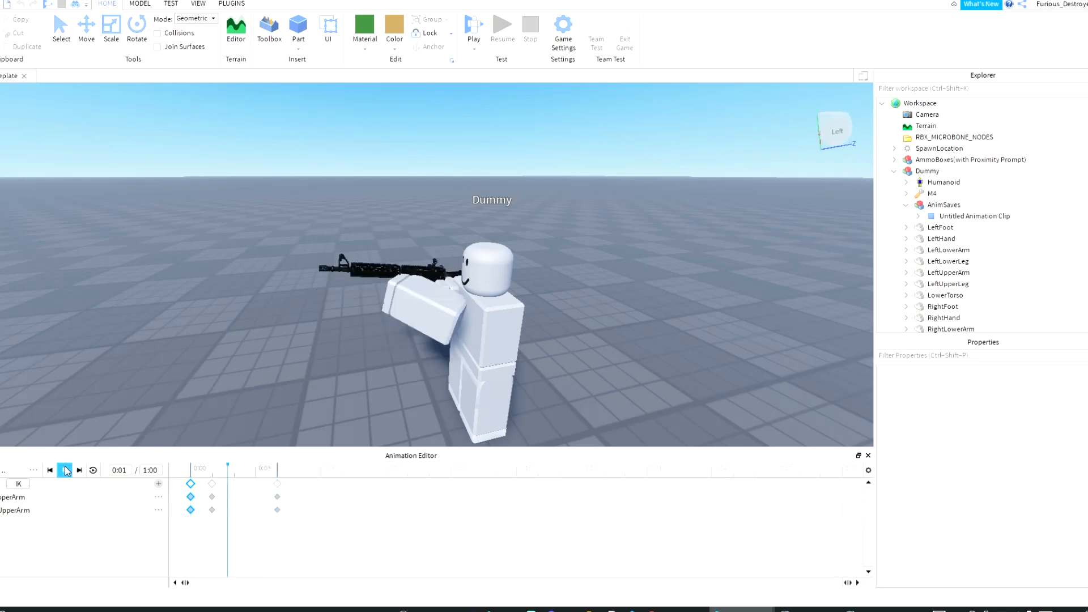
left_click(34, 470)
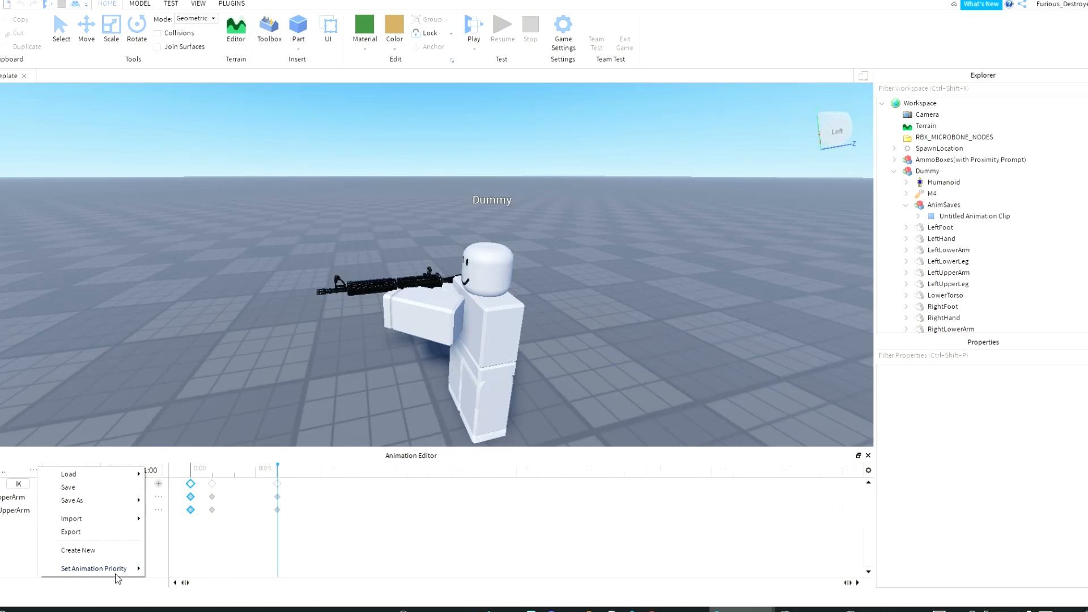
left_click(183, 413)
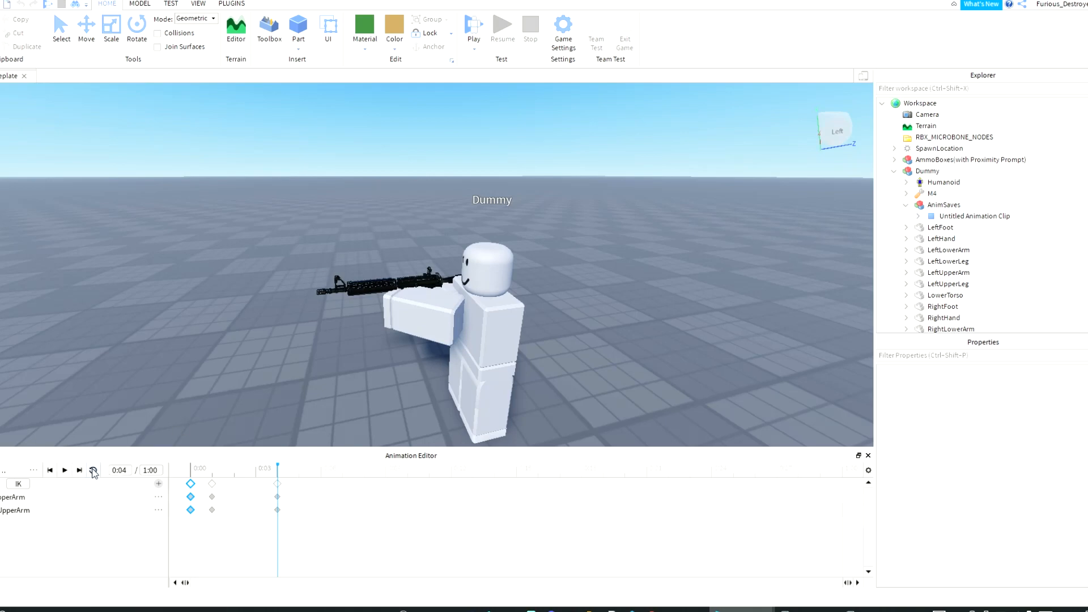
Step: Export the firing animation to Roblox with the title "rifle fire"
left_click(32, 470)
mouse_move(91, 525)
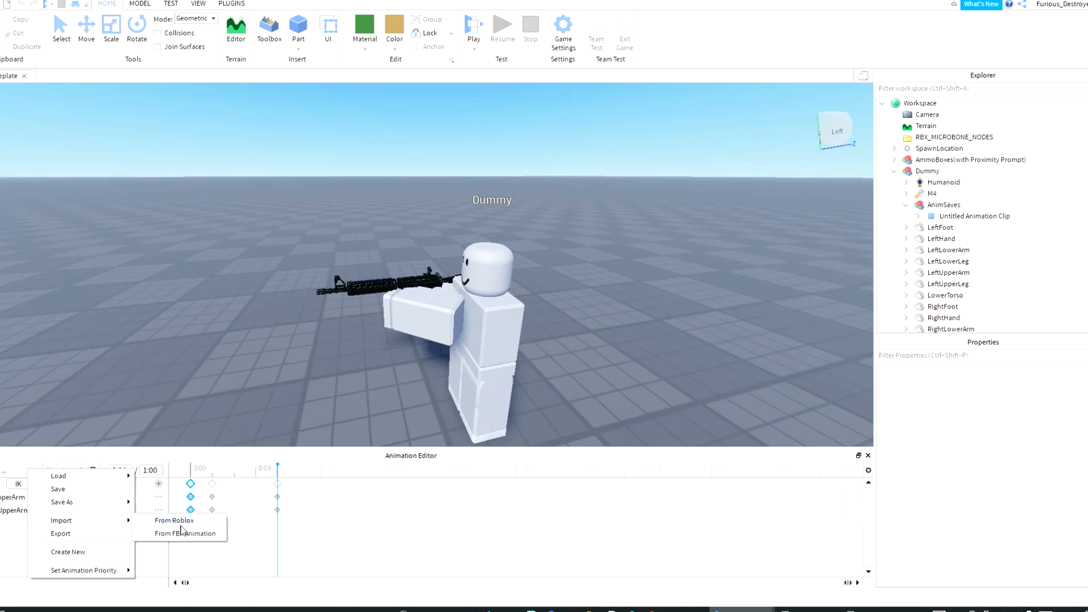
left_click(98, 535)
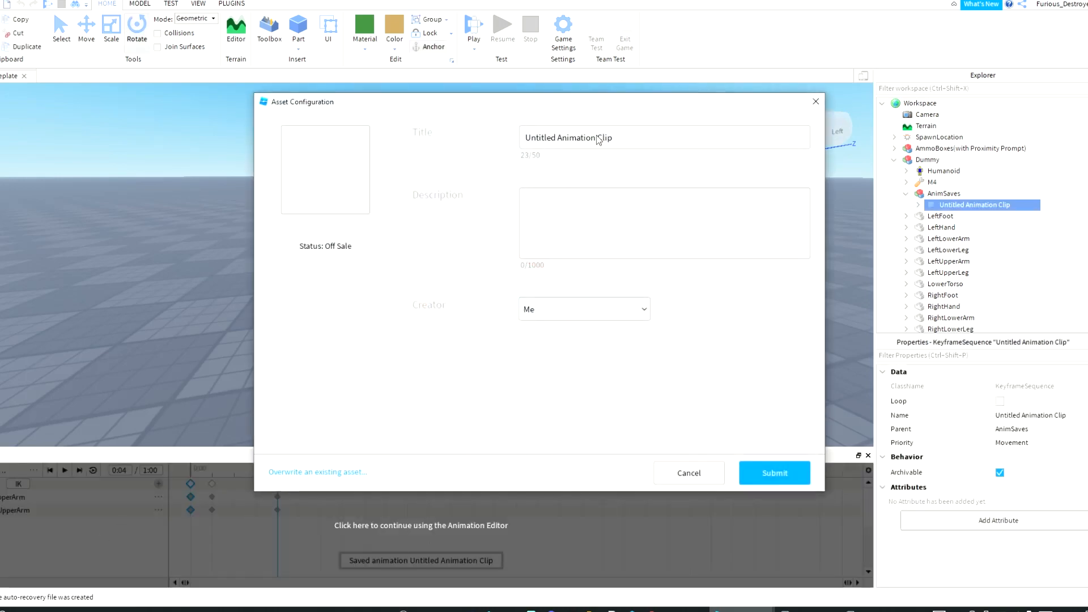
triple_click(599, 140)
key("BackSpace")
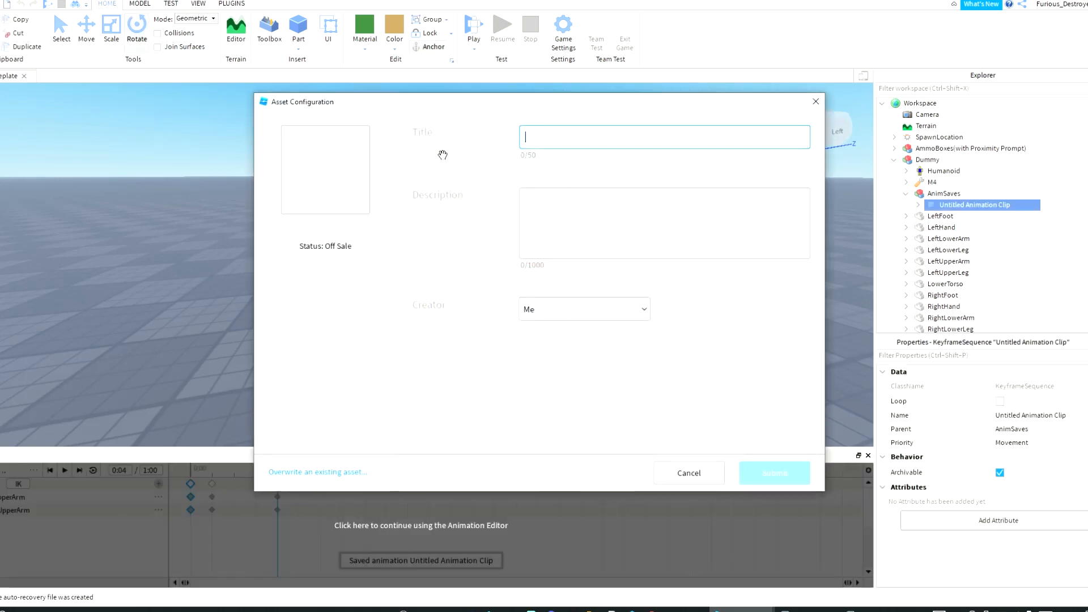
type("rifle fire")
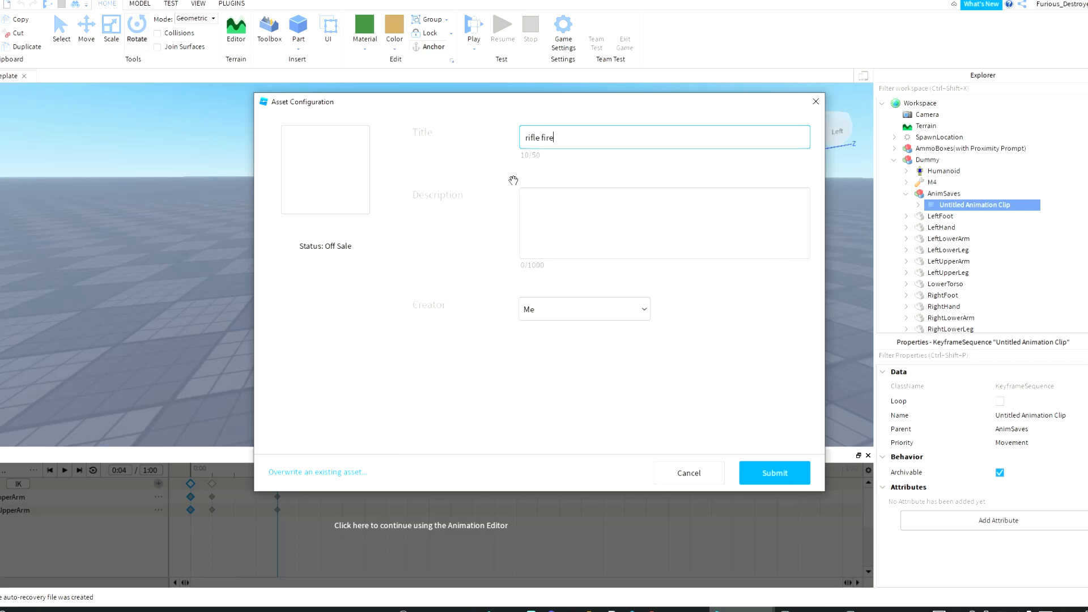
left_click(623, 236)
left_click(773, 471)
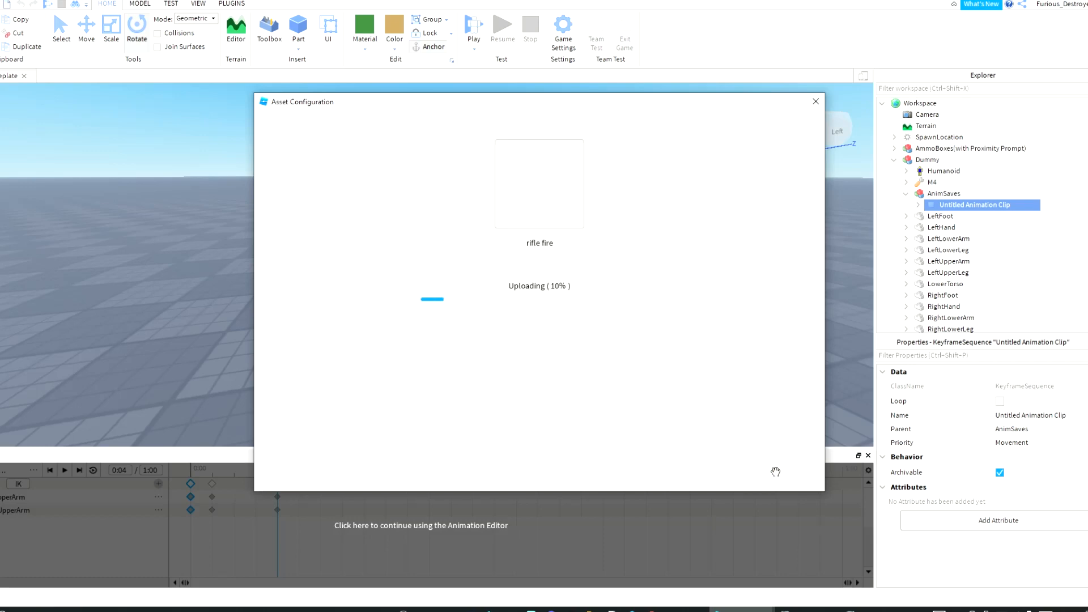
Step: Copy the uploaded firing animation's asset ID and record it in Notepad with the label "fire -"
left_click(568, 259)
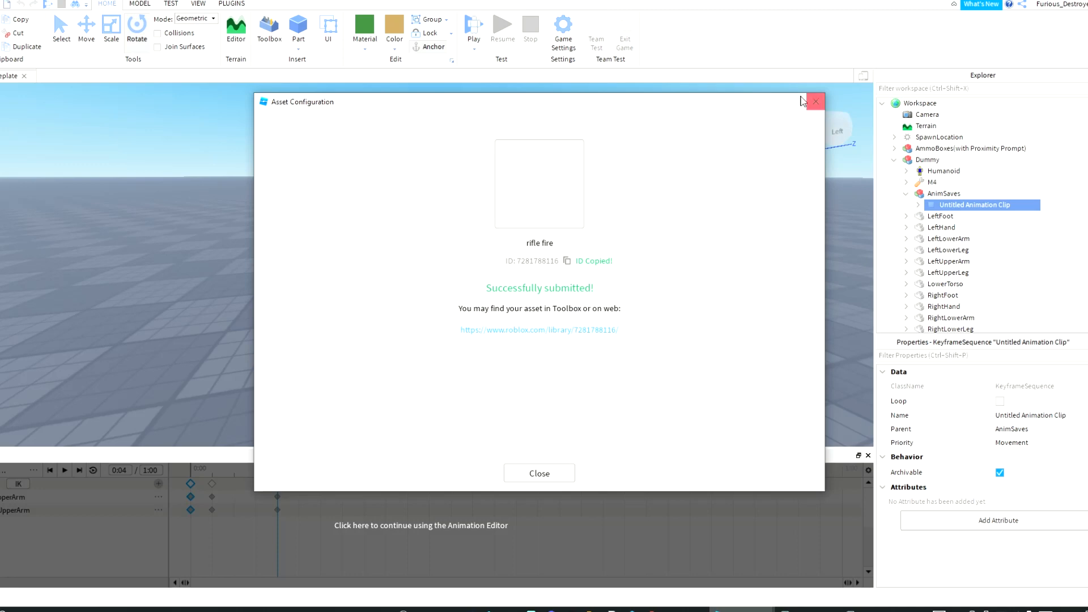
left_click(812, 108)
key("alt+Tab")
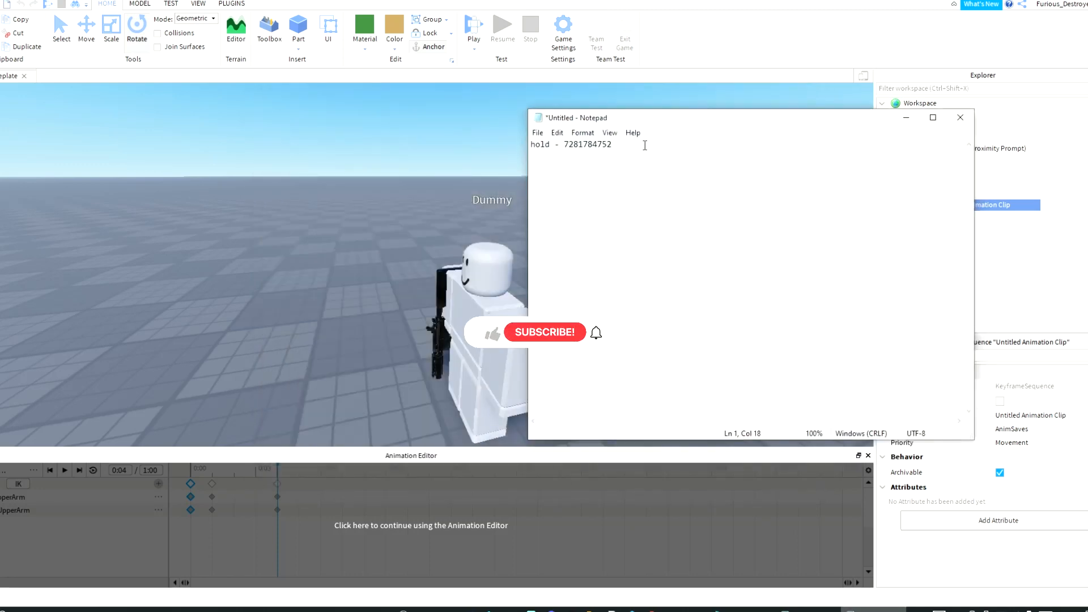
type("fire -")
key("ctrl+v")
left_click(906, 117)
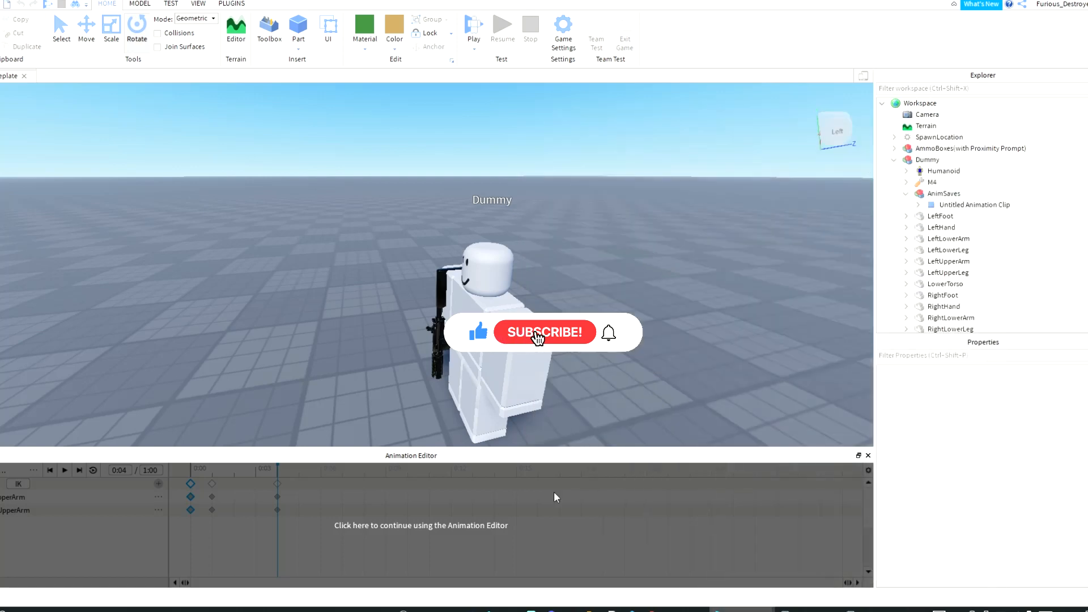
Step: Resume the Animation Editor and delete both arms' keyframes at 0:04 and 0:01, keeping the starting pose
left_click(453, 453)
left_click(277, 484)
key("Delete")
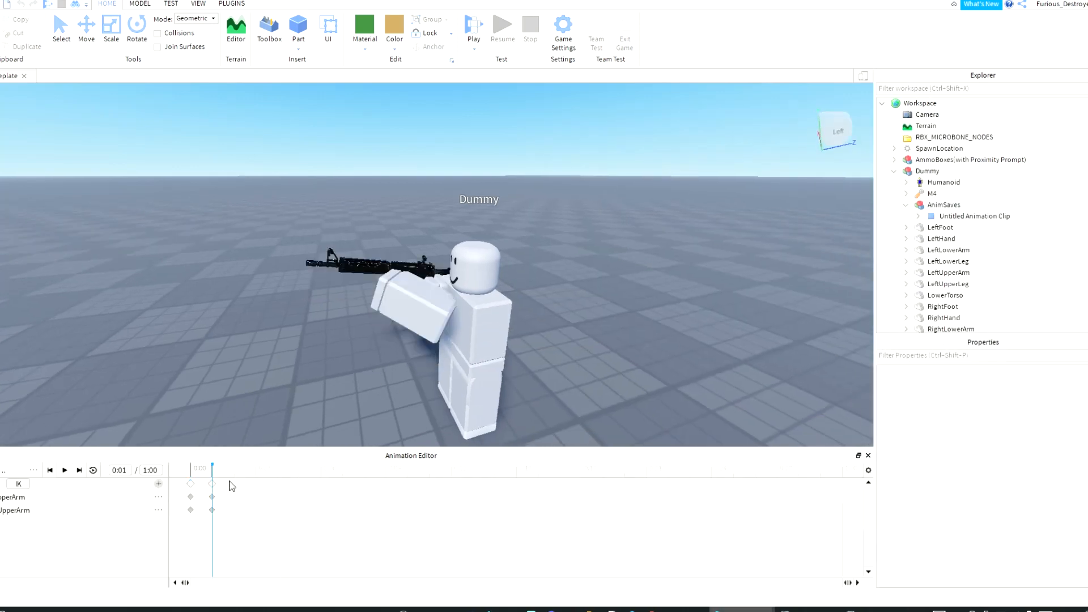
key("Delete")
Step: Select the left upper arm and rotate it slightly downward at 0:01
right_click_drag(304, 378, 331, 362)
key("w")
key("d")
key("s")
key("w")
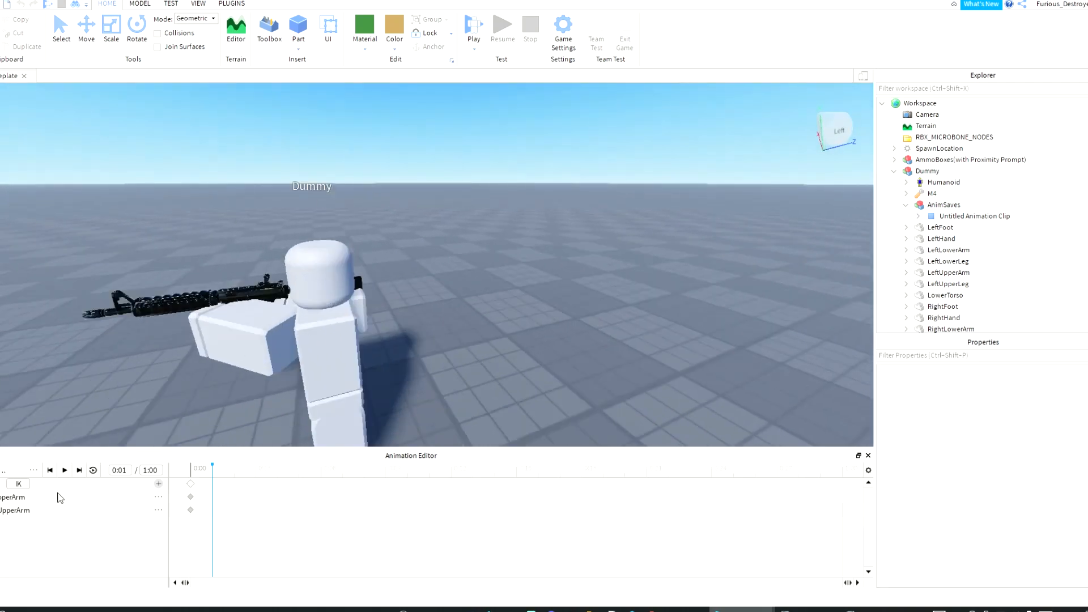
left_click(59, 496)
key("a")
key("a")
right_click_drag(499, 275, 439, 309)
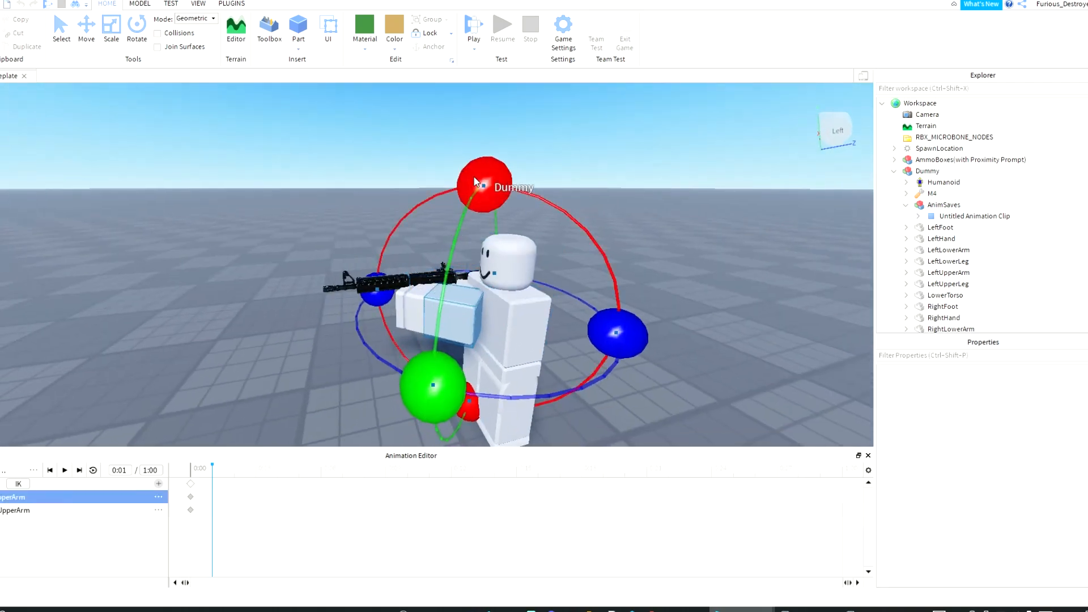
left_click_drag(479, 182, 436, 198)
Step: Pose the left upper arm with further rotations at 0:07 and 0:13, then return the playhead to 0:07
left_click(341, 473)
left_click_drag(460, 207, 488, 464)
left_click_drag(439, 191, 455, 260)
left_click_drag(322, 473, 337, 470)
left_click(386, 355)
scroll(420, 314, "up", 4)
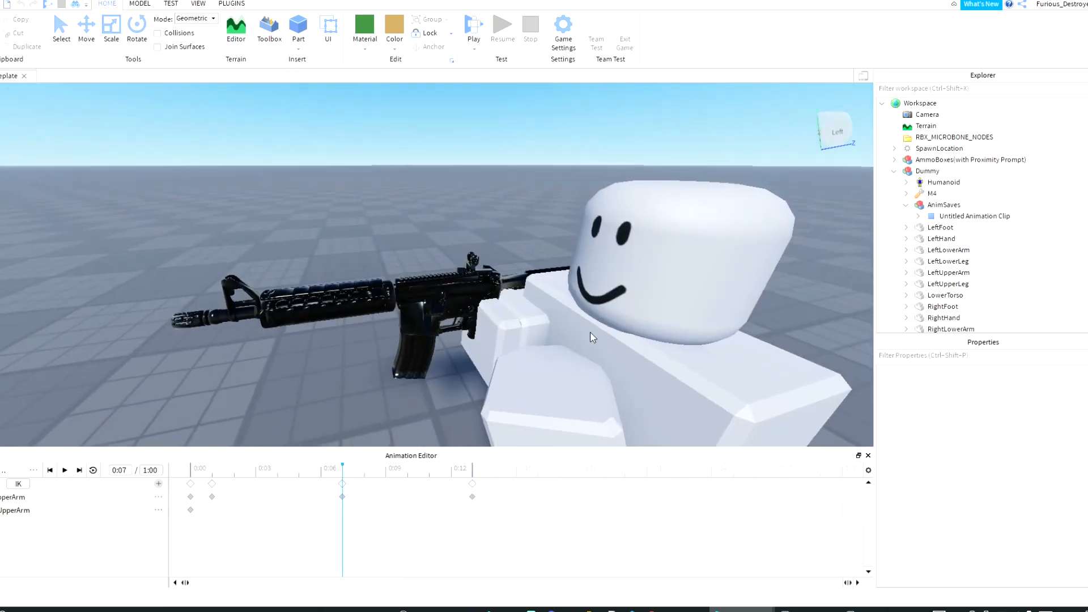
Step: Expand the M4 and its Handle in the object tree and select the Mag joint
left_click(906, 193)
scroll(892, 183, "down", 3)
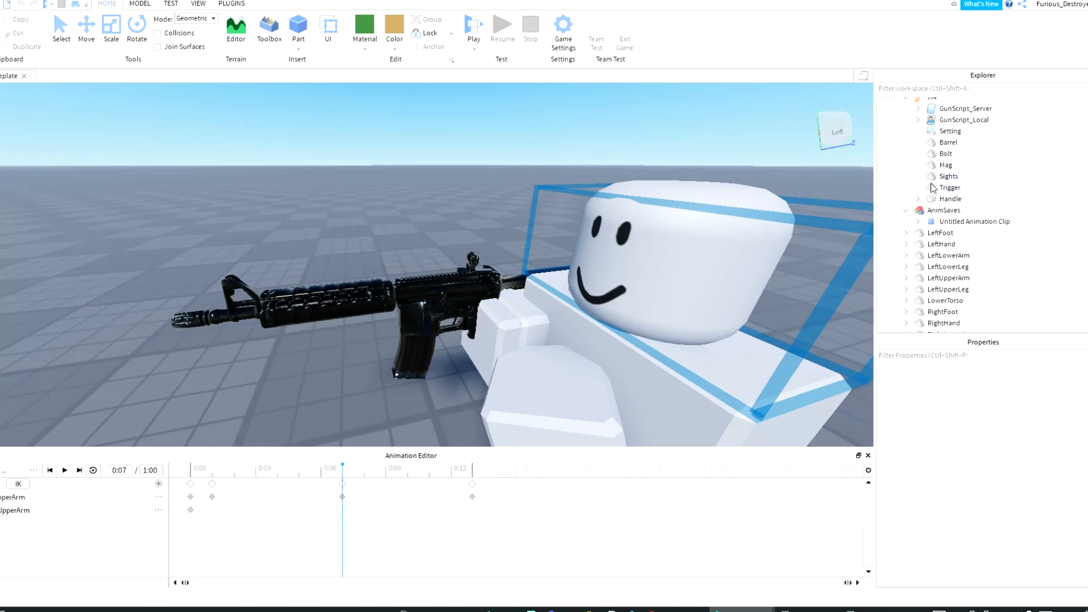
left_click(918, 198)
scroll(964, 272, "down", 2)
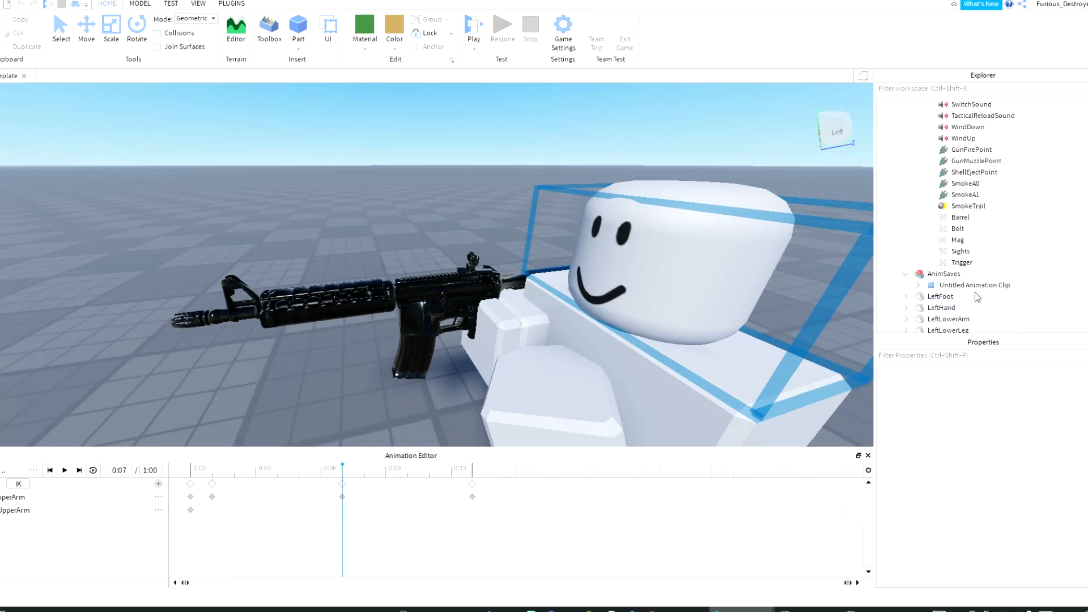
left_click(955, 240)
Step: Try toggling the Mag joint's Archivable and Enabled properties, and test selecting the magazine on the rifle
left_click(988, 452)
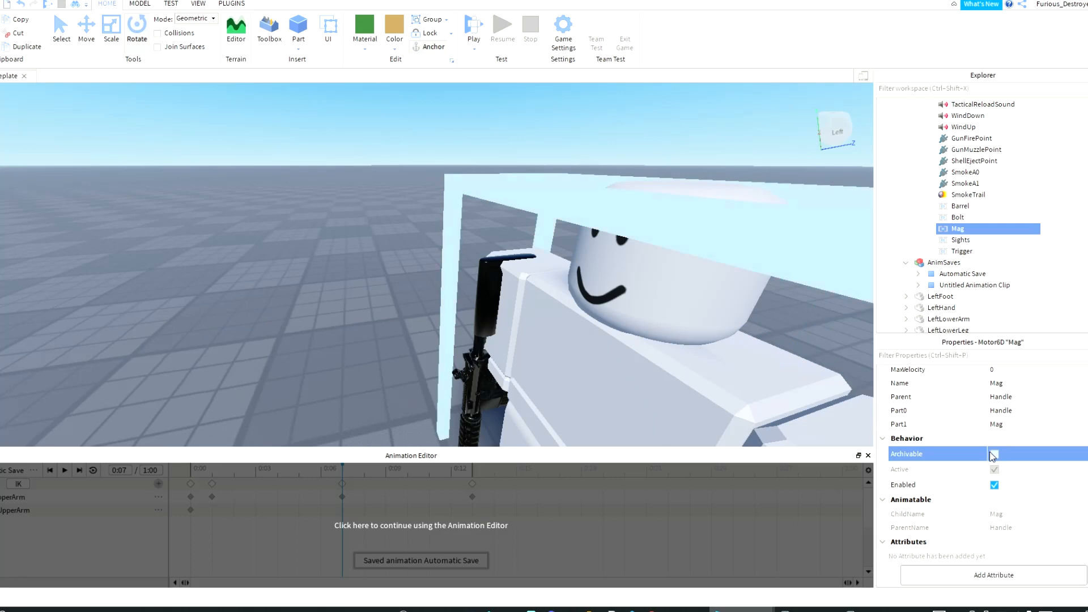
left_click(994, 486)
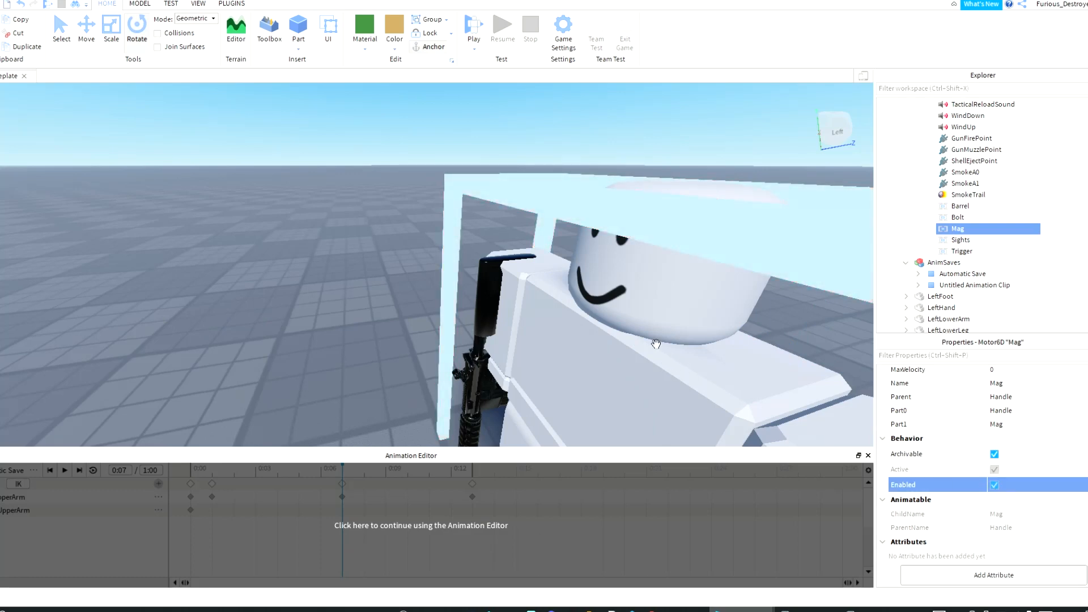
left_click_drag(661, 351, 543, 357)
key("e")
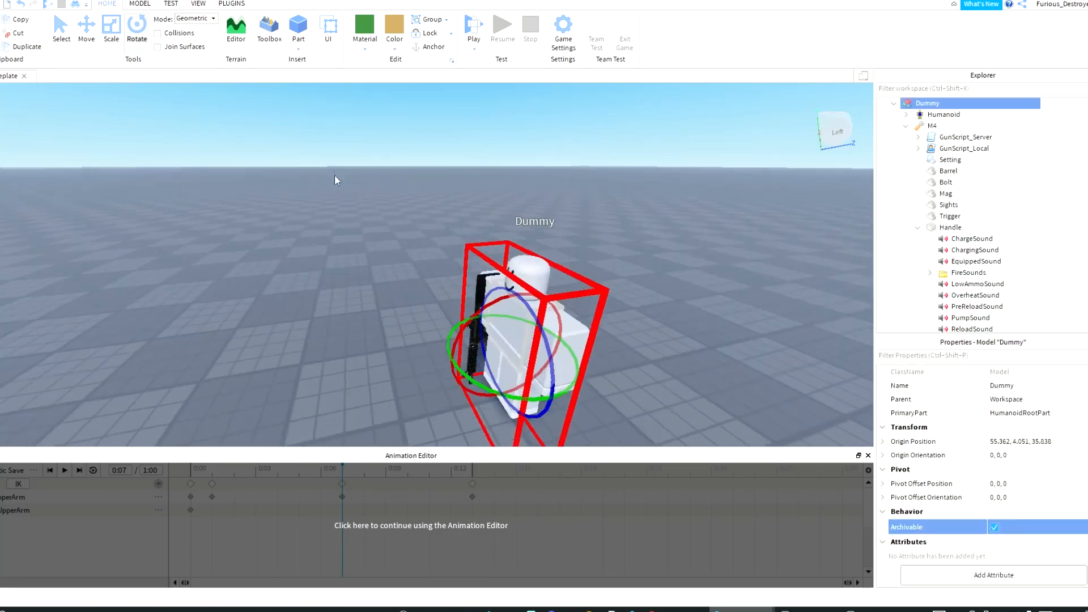
left_click(542, 545)
scroll(454, 329, "up", 6)
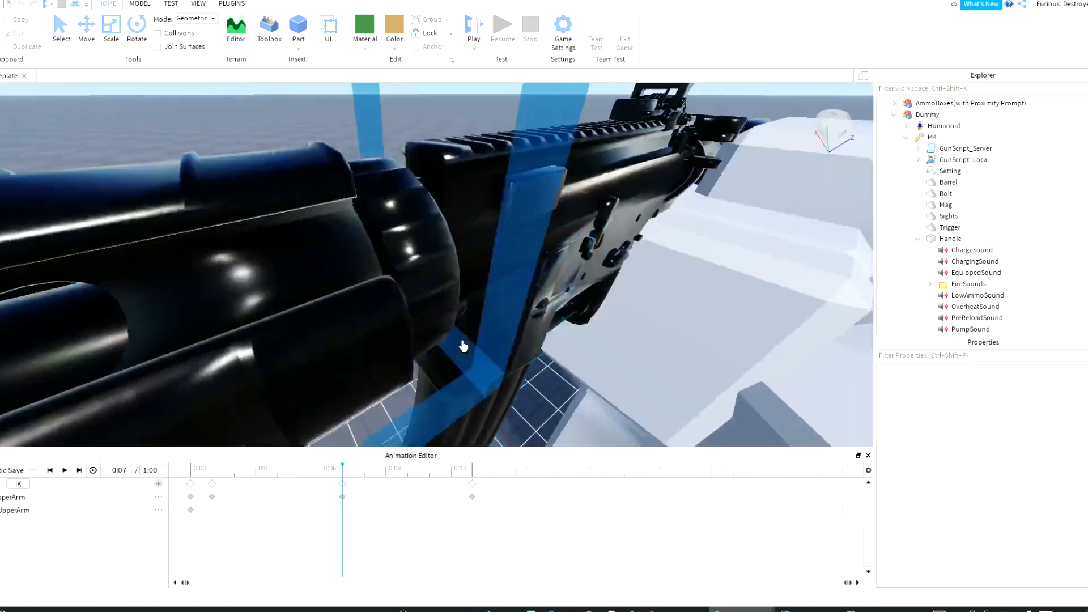
scroll(461, 340, "down", 2)
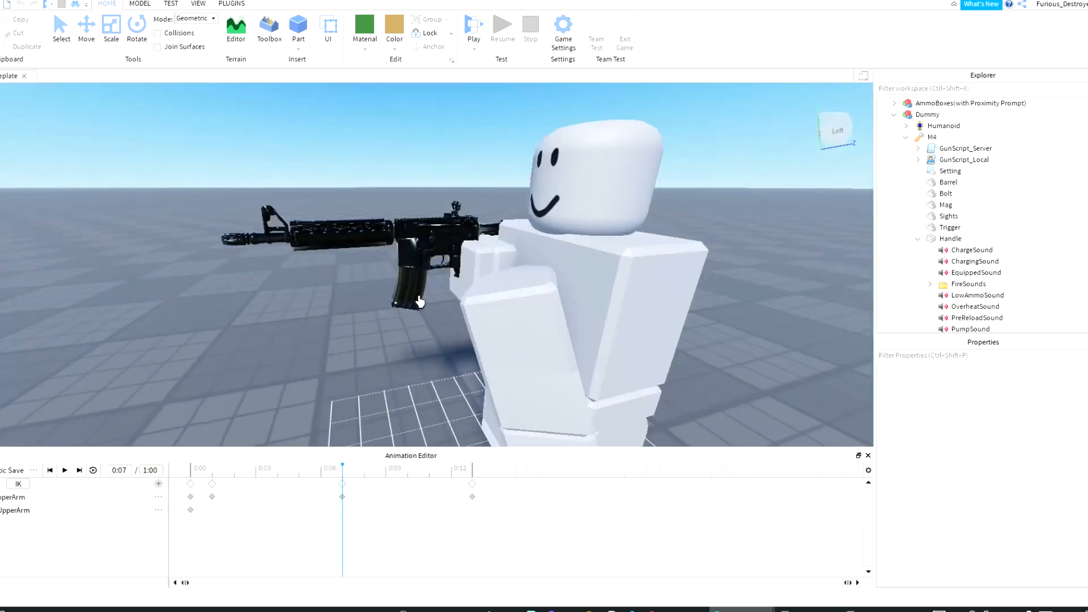
left_click(444, 236)
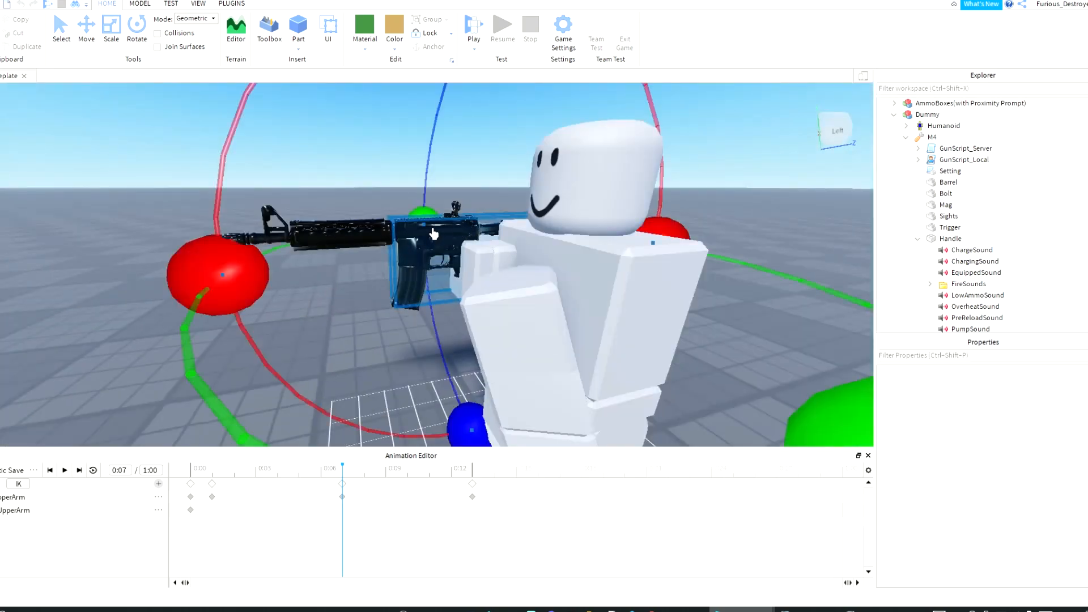
scroll(933, 262, "down", 5)
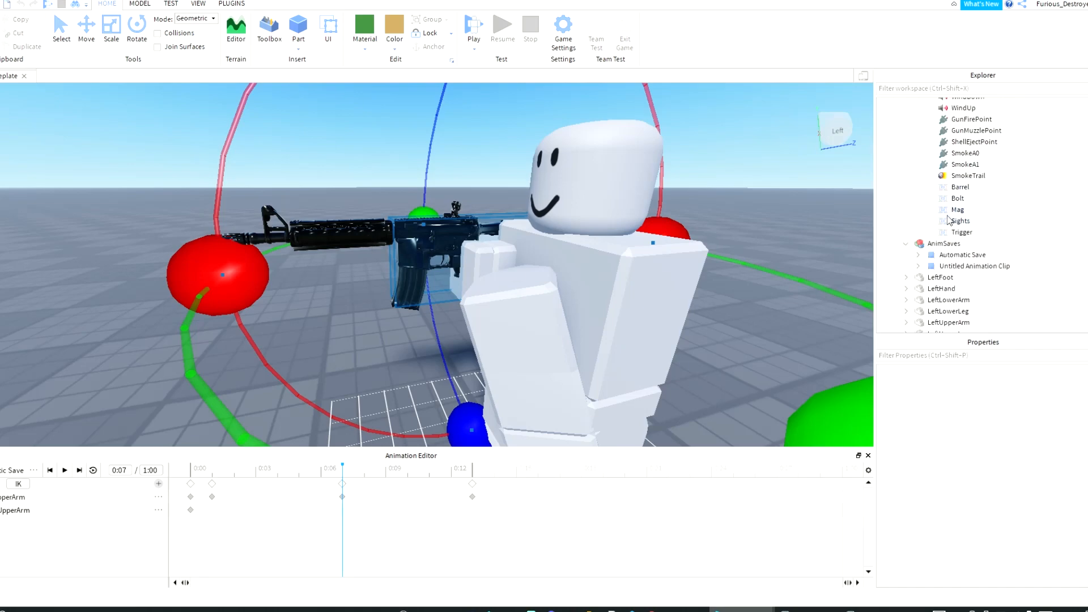
Step: Reselect the Mag joint, switch its Enabled and Archivable properties off and on, and retry picking the magazine
left_click(958, 198)
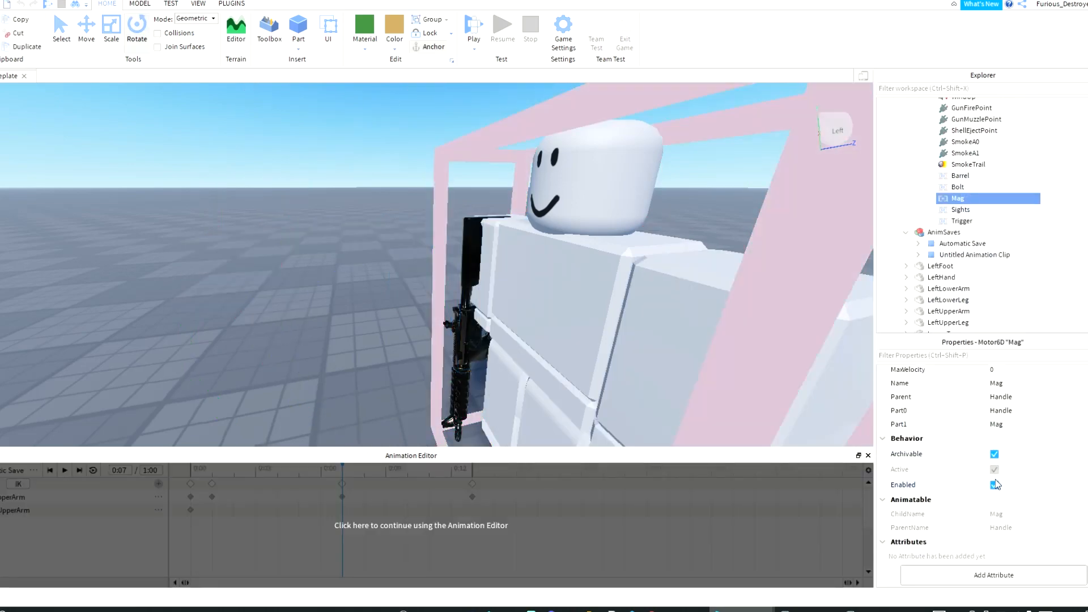
left_click(995, 485)
left_click(995, 485)
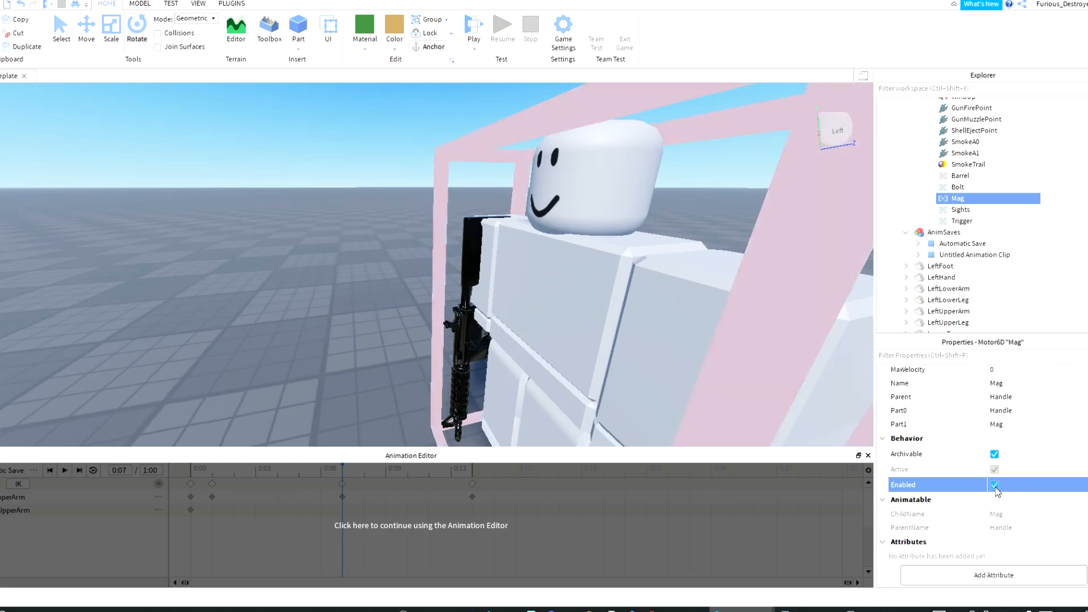
left_click(993, 454)
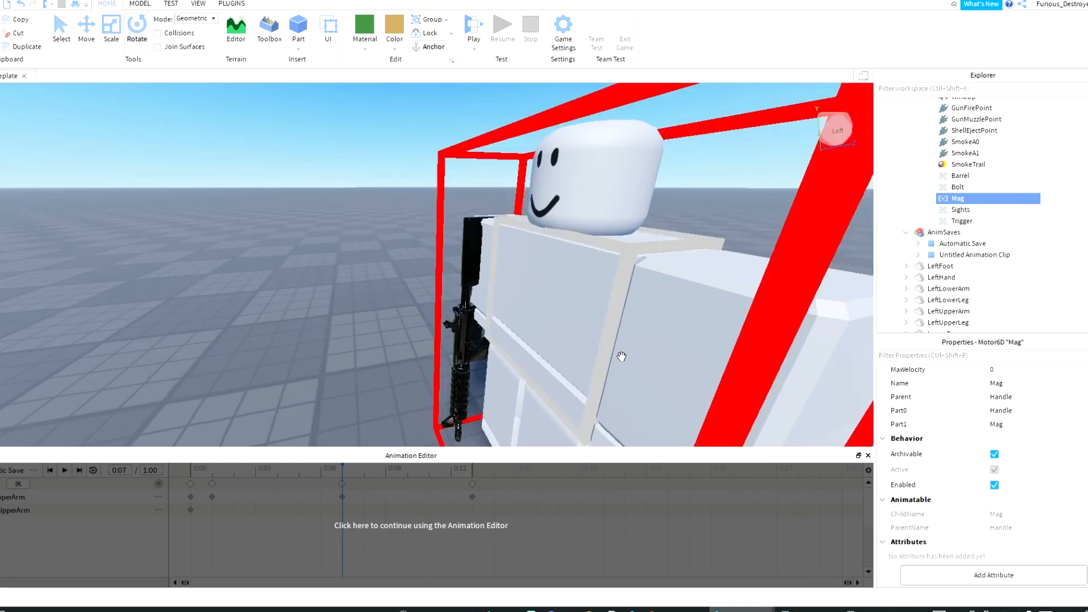
left_click(537, 504)
left_click(408, 307)
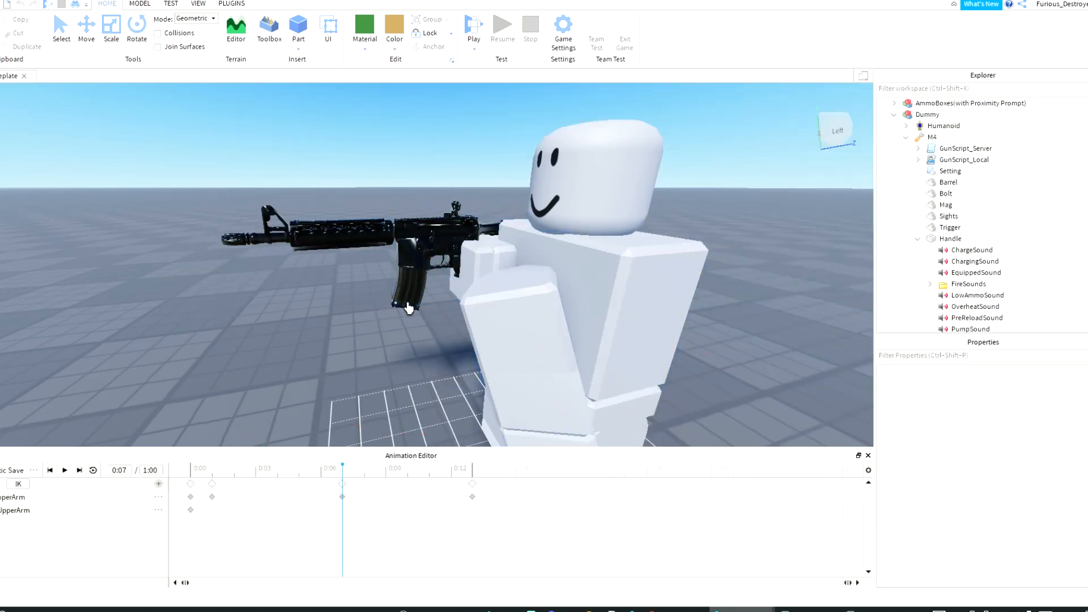
Step: Turn off Enabled and Archivable on the Mag Motor6D joint and resume the Animation Editor
scroll(948, 245, "down", 7)
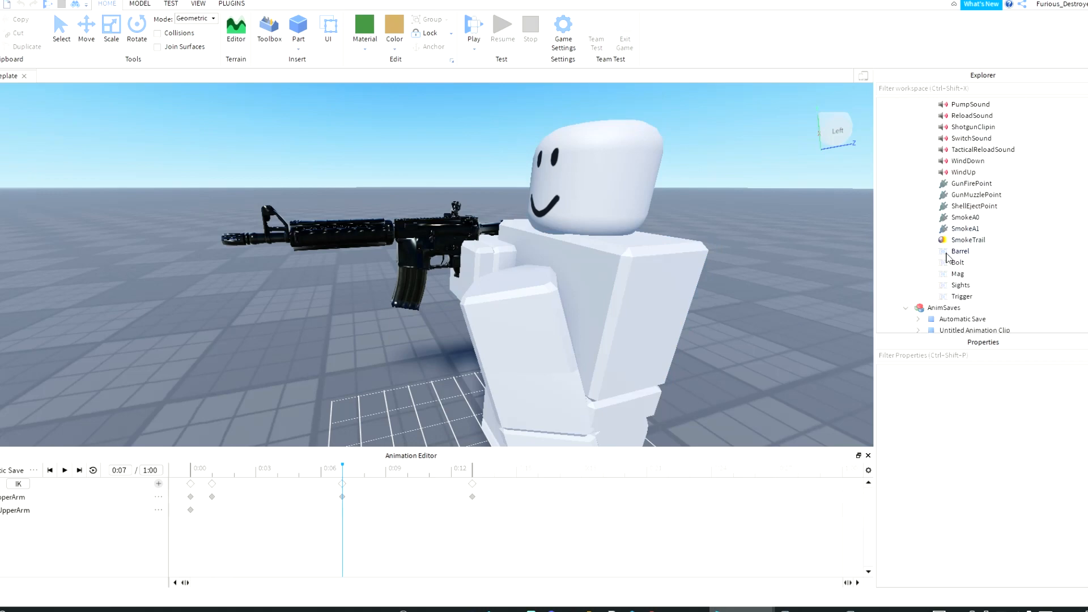
left_click(946, 276)
scroll(1032, 475, "down", 3)
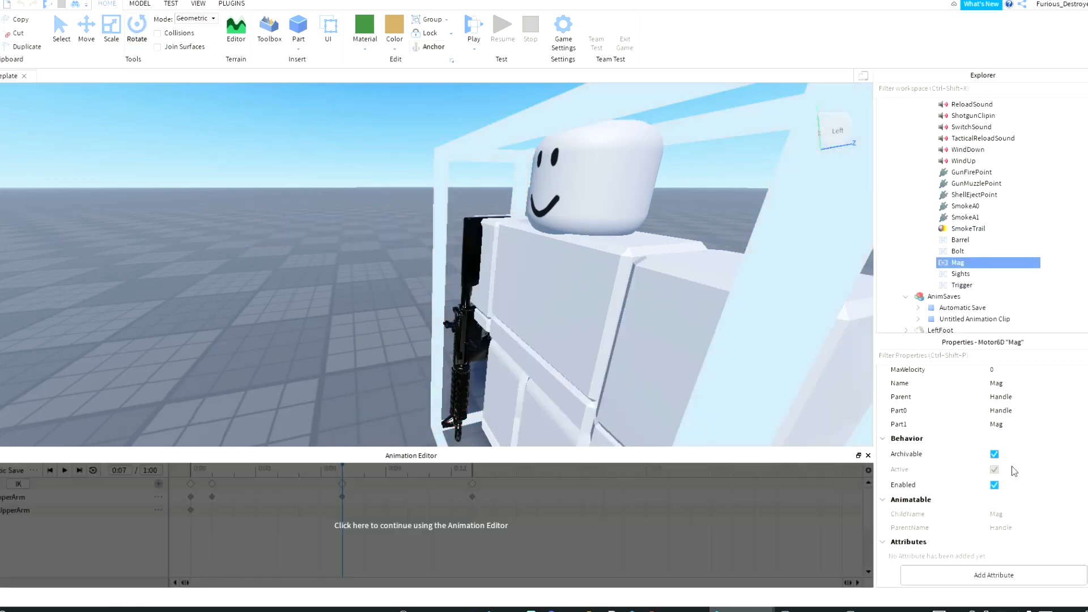
left_click(995, 484)
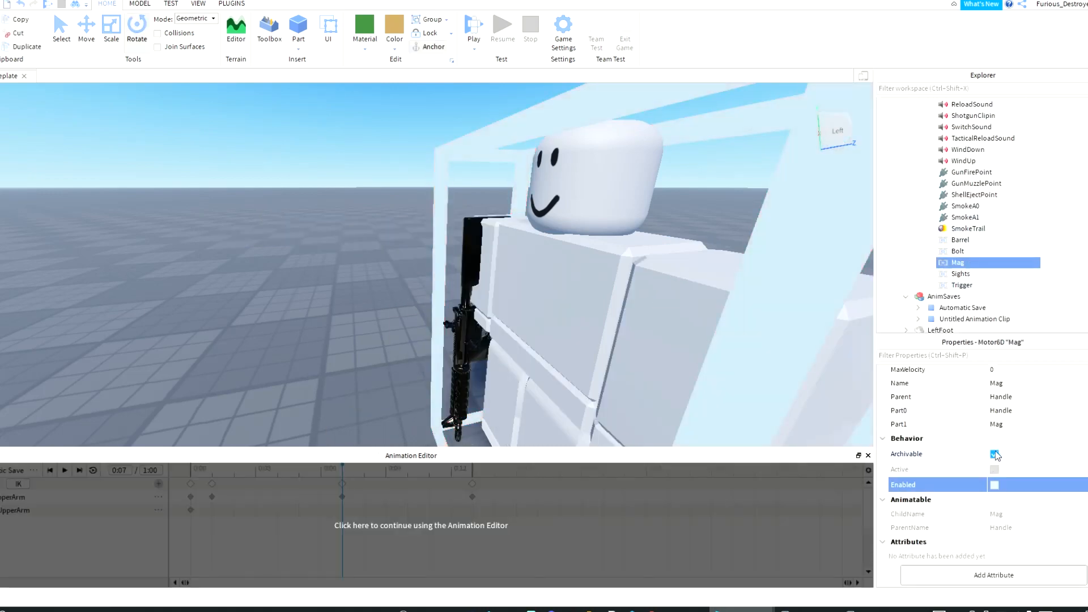
left_click(994, 453)
left_click(486, 493)
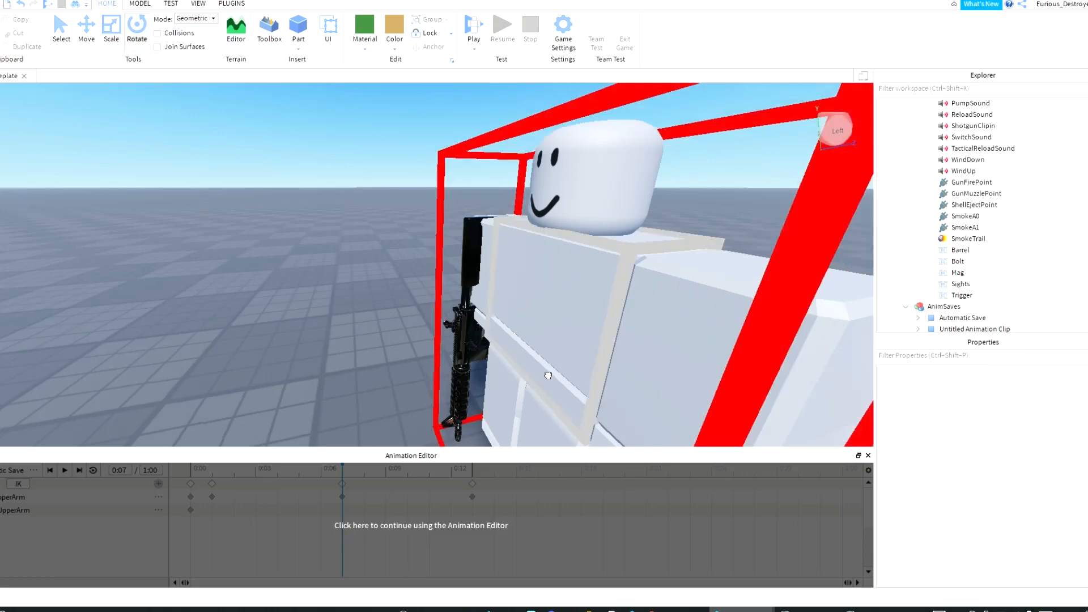
Step: Select the detached magazine below the rifle and move it along its green axis with the Move tool
right_click_drag(437, 319, 454, 343)
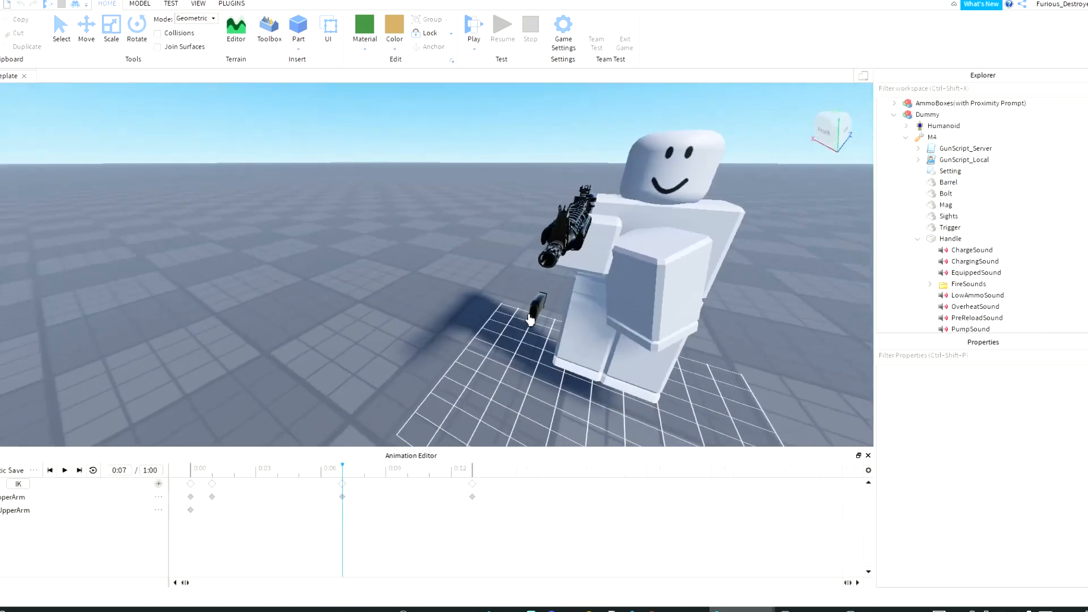
left_click(543, 315)
right_click_drag(540, 316, 530, 316)
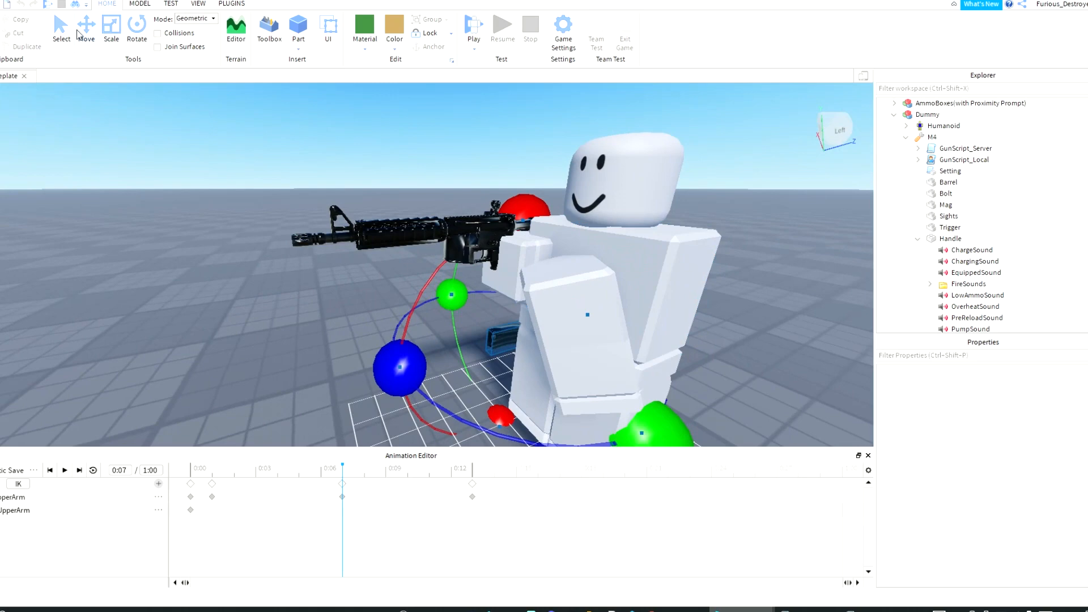
left_click(500, 337)
right_click_drag(454, 255, 418, 223)
left_click(86, 36)
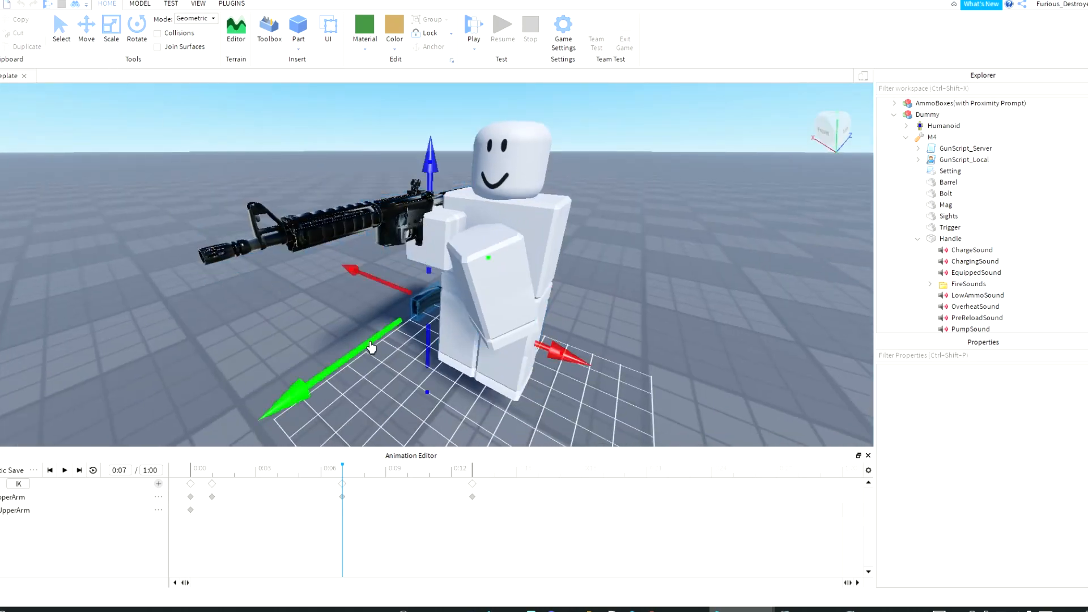
left_click_drag(320, 381, 264, 401)
Step: Recheck the Mag joint's Archivable and Enabled properties and return to the Animation Editor
scroll(963, 227, "down", 6)
left_click(958, 230)
scroll(1046, 448, "down", 1)
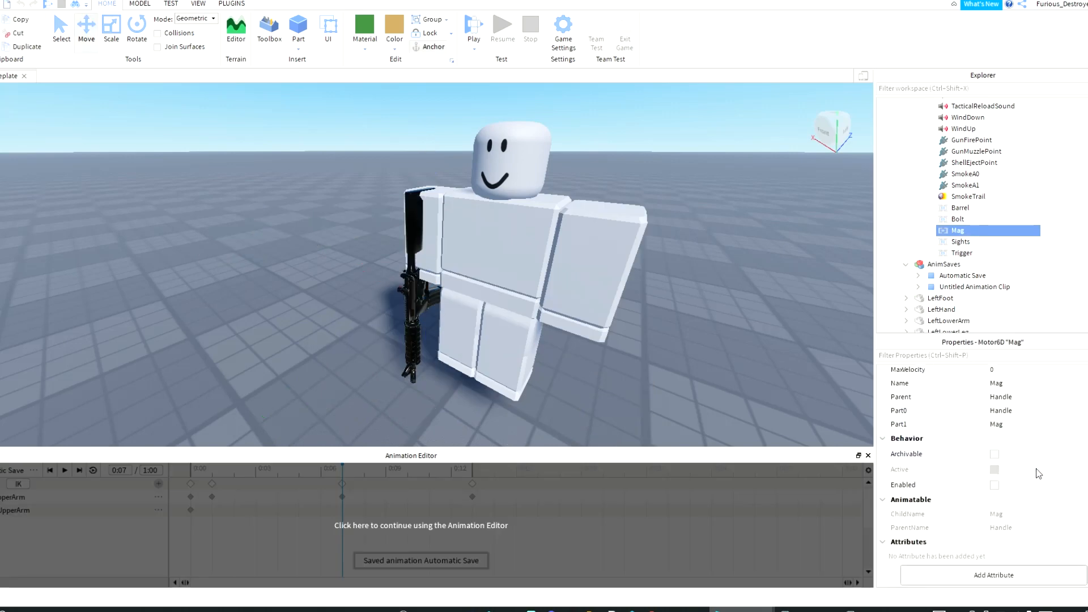
left_click(995, 497)
left_click(415, 356)
left_click(507, 467)
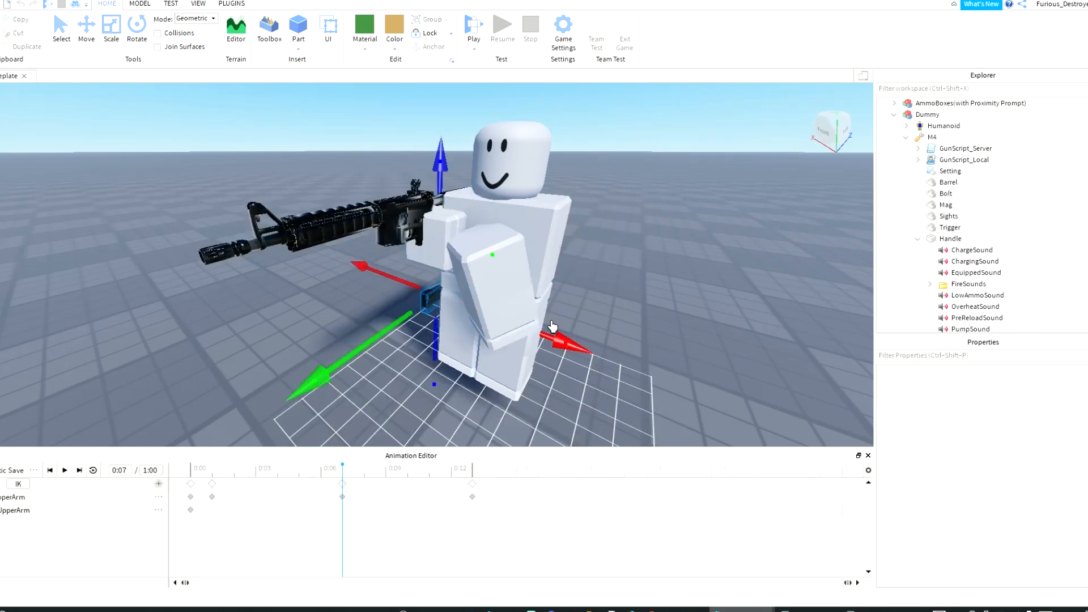
Step: Move the magazine in front of the dummy to its left hand and rotate it upright at 0:07
left_click_drag(360, 352, 272, 411)
left_click_drag(544, 385, 633, 410)
left_click(136, 37)
right_click_drag(515, 267, 502, 298)
scroll(383, 422, "down", 2)
left_click_drag(397, 392, 629, 266)
Step: Scrub the timeline between 0:00 and 0:07 to examine the magazine's position against the arms
left_click(191, 470)
right_click_drag(413, 420, 412, 420)
key("a")
key("w")
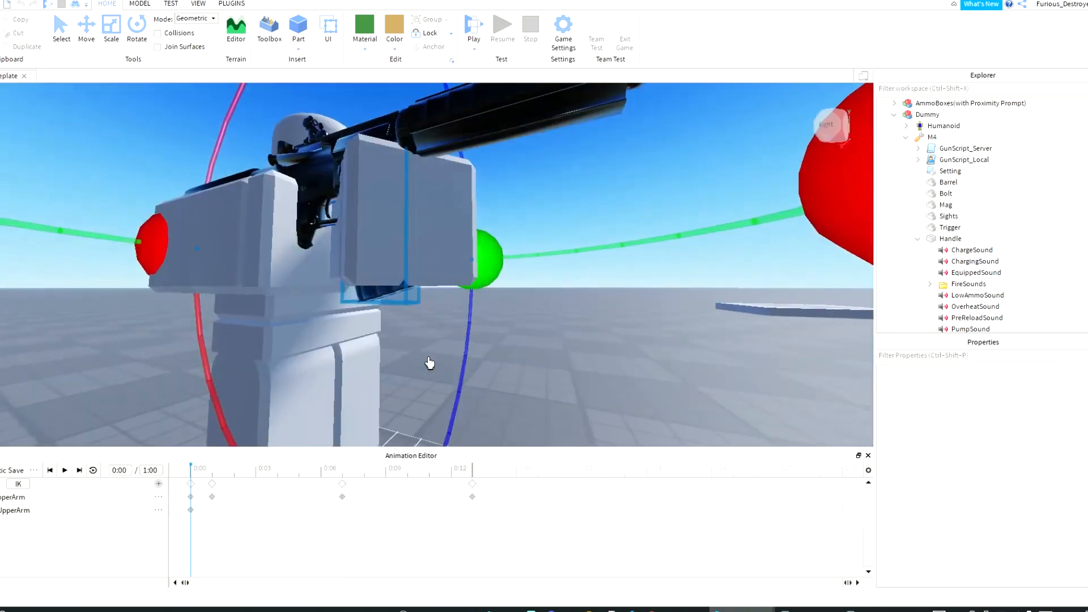
right_click_drag(429, 362, 375, 425)
key("s")
left_click(358, 468)
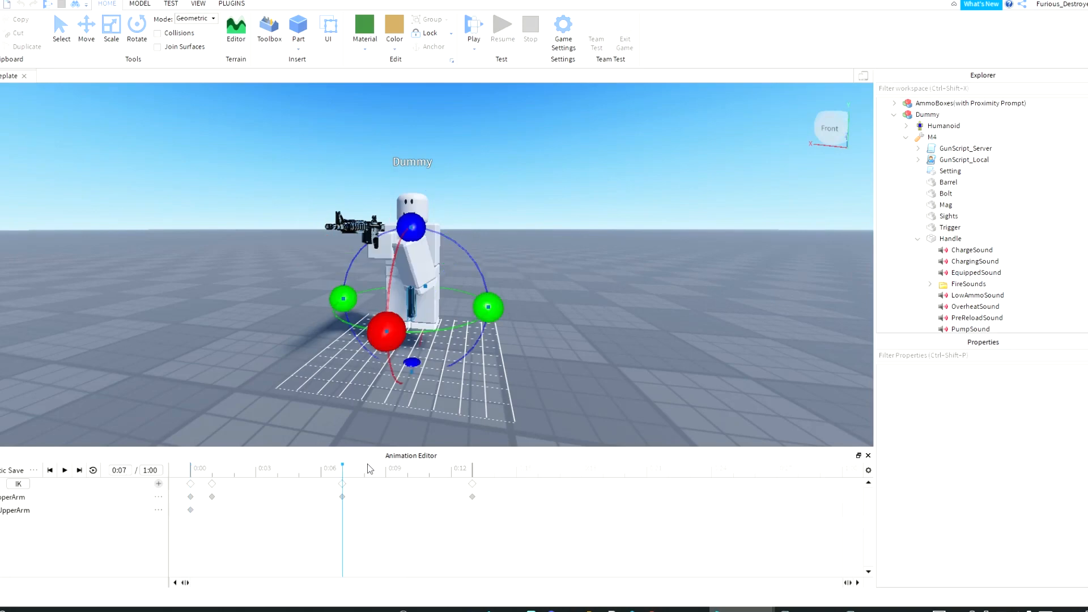
left_click(225, 470)
left_click(340, 475)
left_click(622, 376)
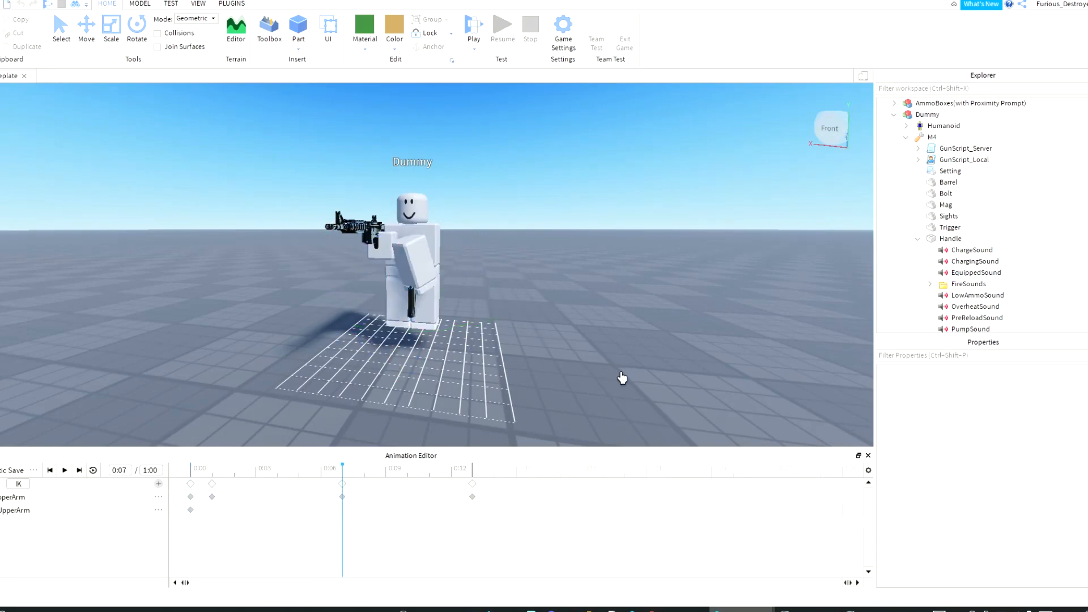
Step: Select the detached magazine at 0:13 and shift it sideways along its red axis to line up beneath the rifle
right_click_drag(621, 376, 578, 377)
key("w")
key("d")
left_click(479, 474)
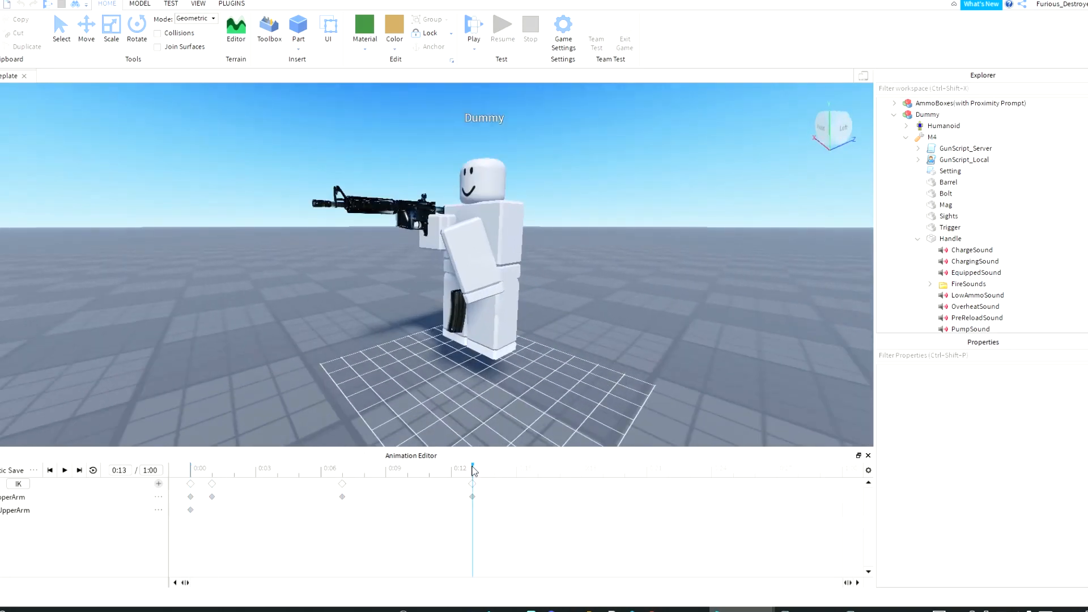
left_click(454, 317)
left_click(458, 308)
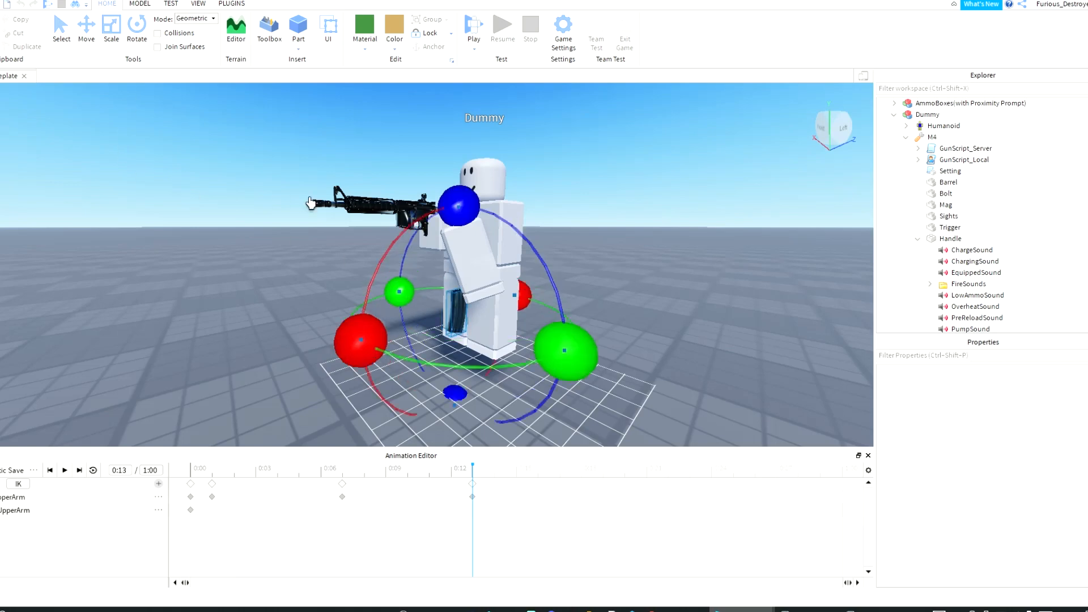
left_click(82, 27)
right_click_drag(357, 226, 424, 238)
left_click_drag(653, 299, 585, 287)
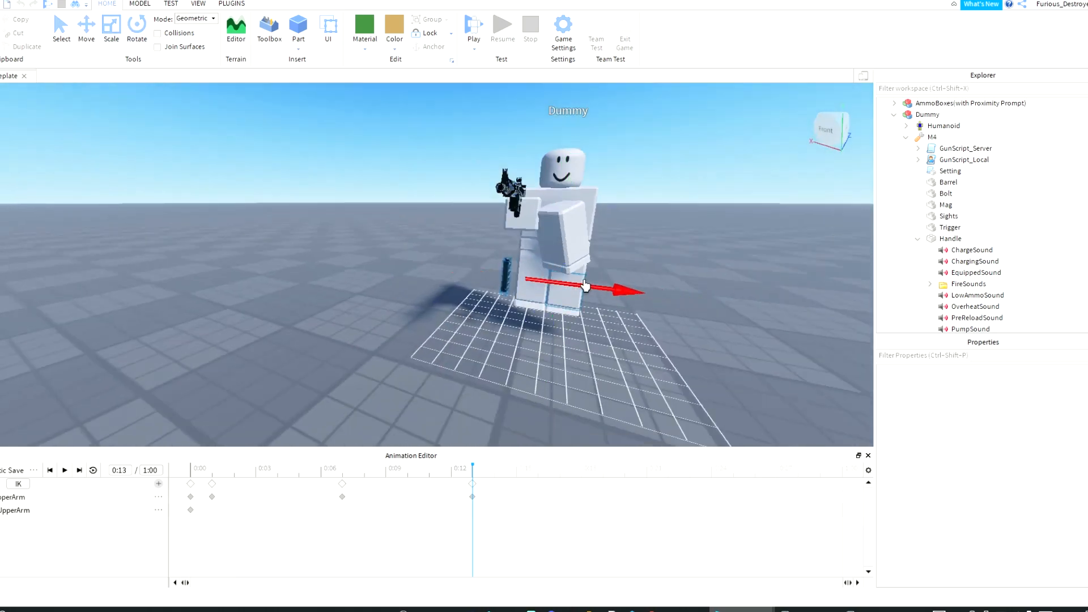
Step: Raise the magazine into the rifle and align it with the magazine well from the front and side at 0:13
left_click_drag(505, 225, 511, 171)
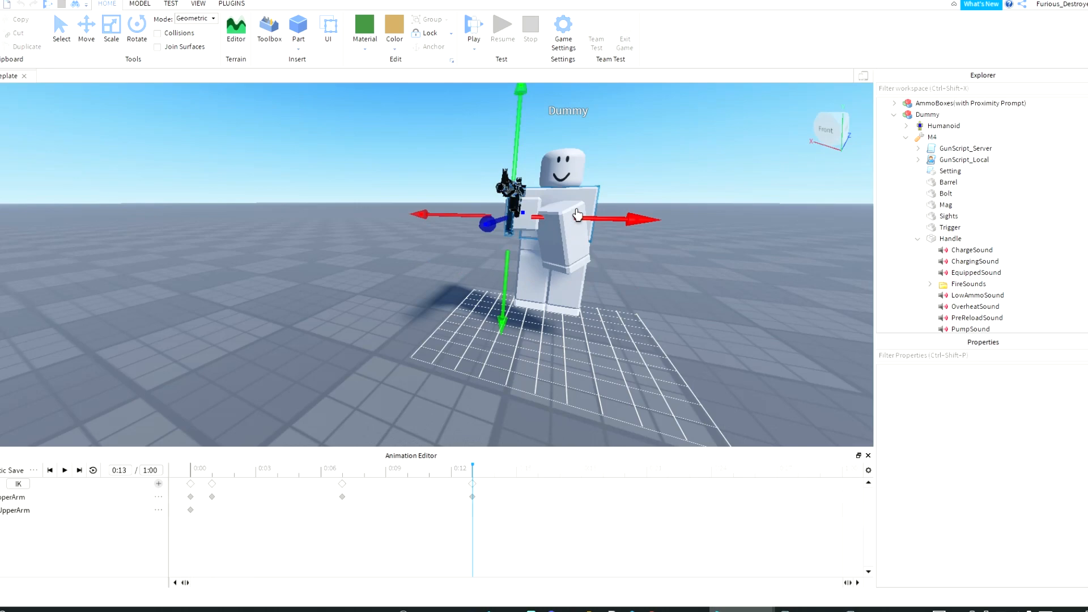
left_click_drag(576, 218, 582, 215)
right_click_drag(583, 215, 425, 236)
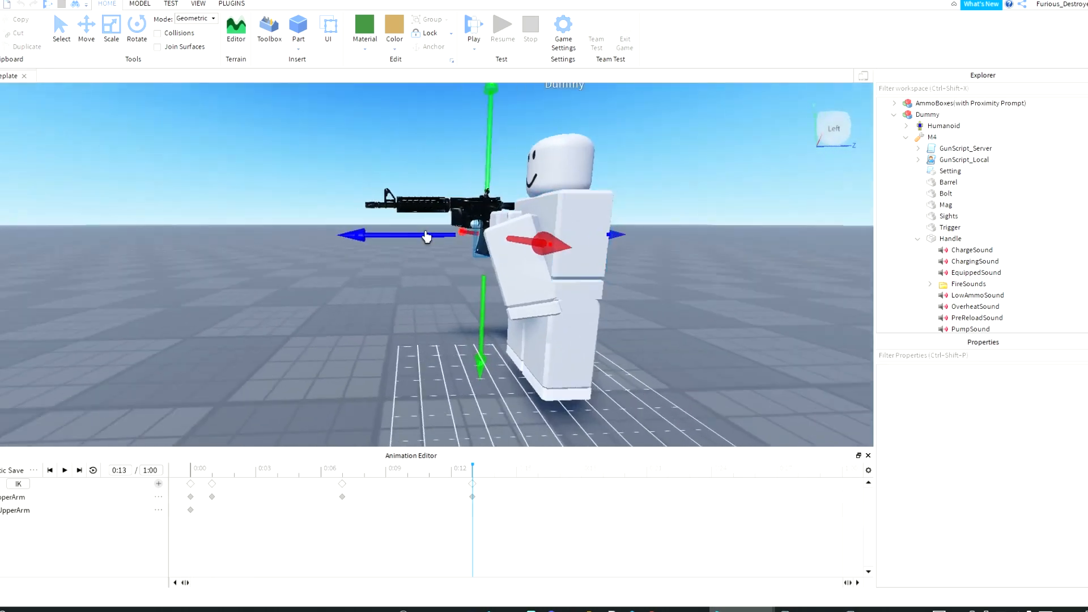
left_click_drag(400, 235, 398, 236)
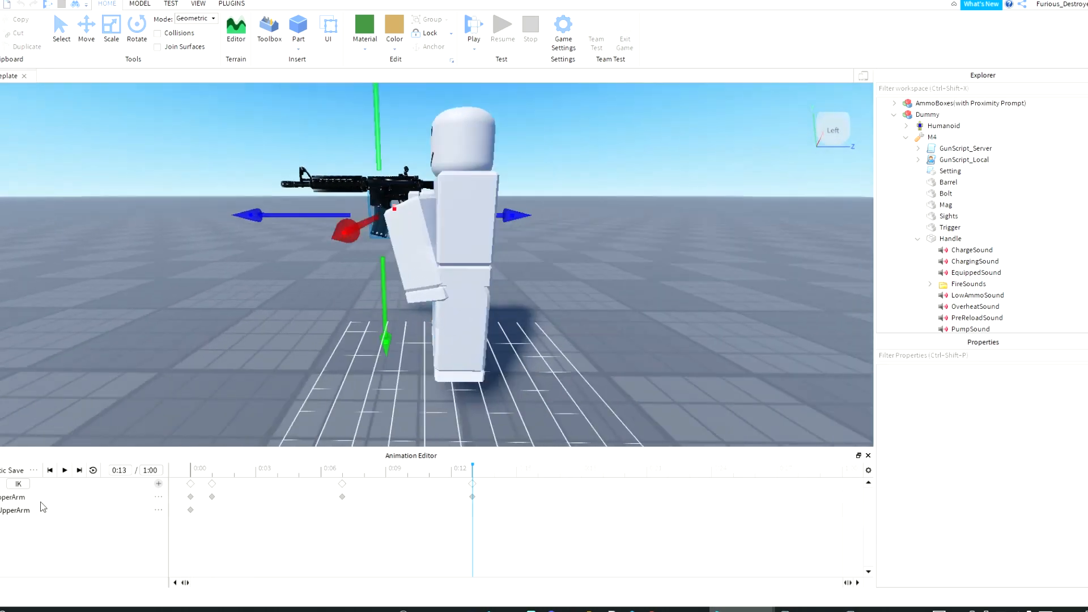
Step: Rotate the left upper arm forward toward the magazine at 0:13 and copy the 0:00 keyframes to 0:15
left_click(41, 499)
left_click(145, 37)
right_click_drag(553, 264, 529, 228)
left_click_drag(574, 180, 494, 463)
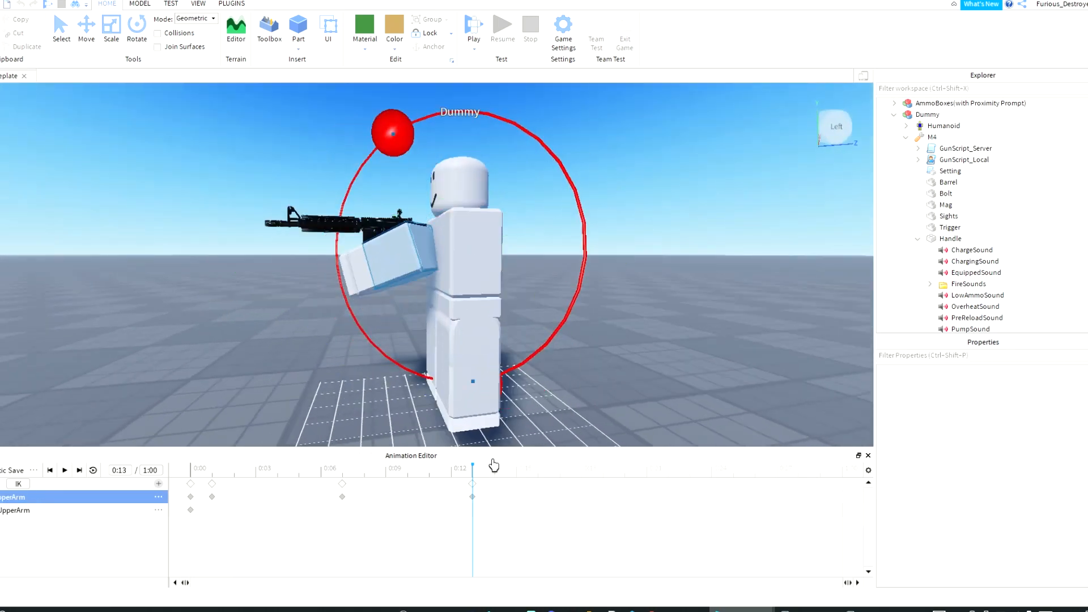
left_click(514, 440)
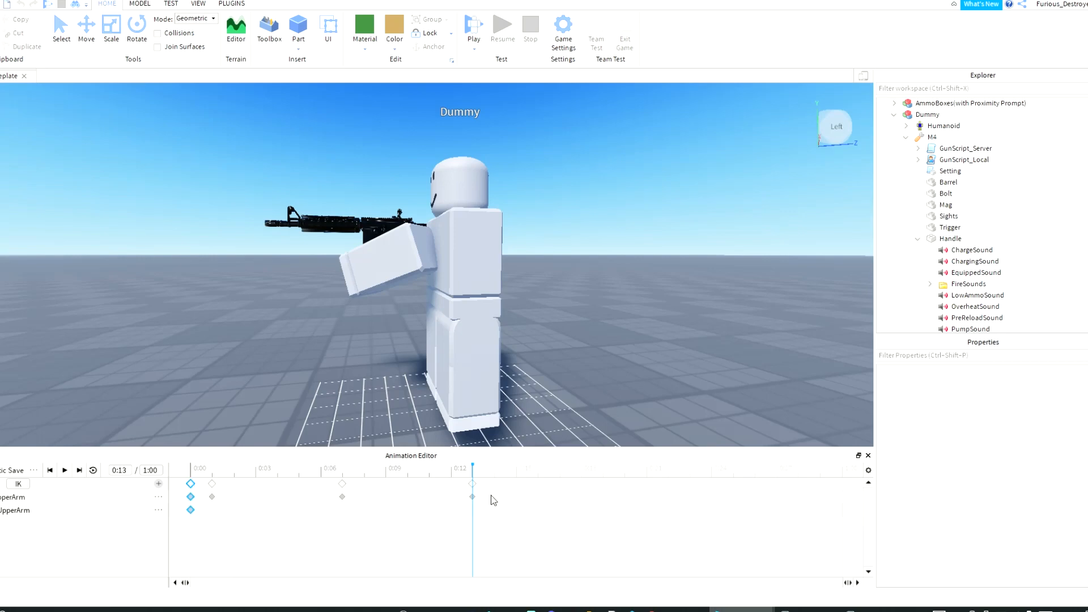
Step: At 0:17, rotate the left upper arm so its hand reaches toward the rifle's receiver
left_click(560, 469)
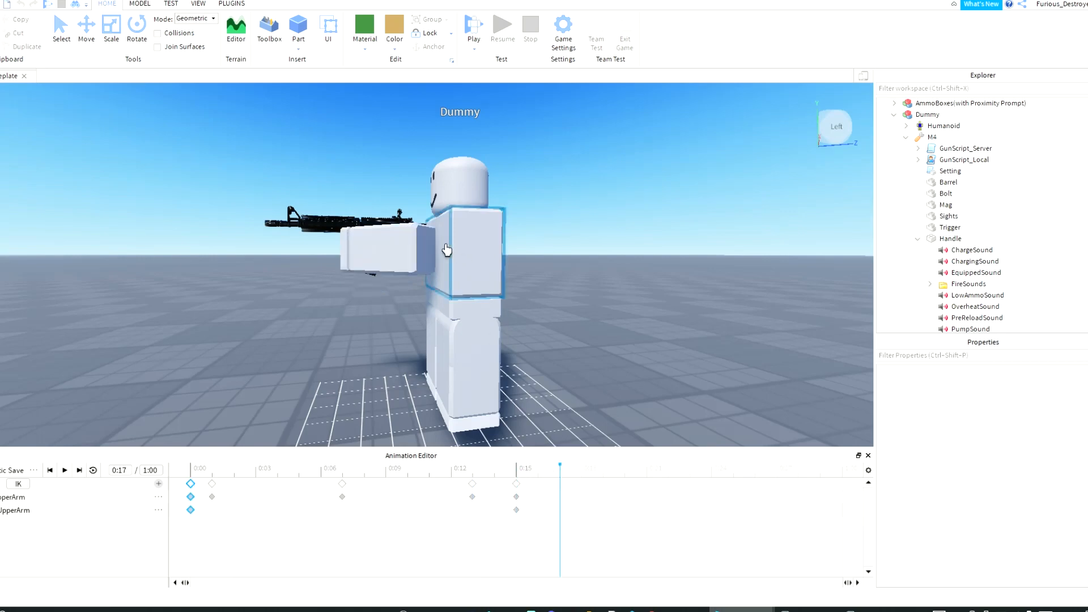
left_click(413, 253)
right_click_drag(413, 253, 444, 325)
scroll(437, 324, "up", 2)
left_click(438, 324)
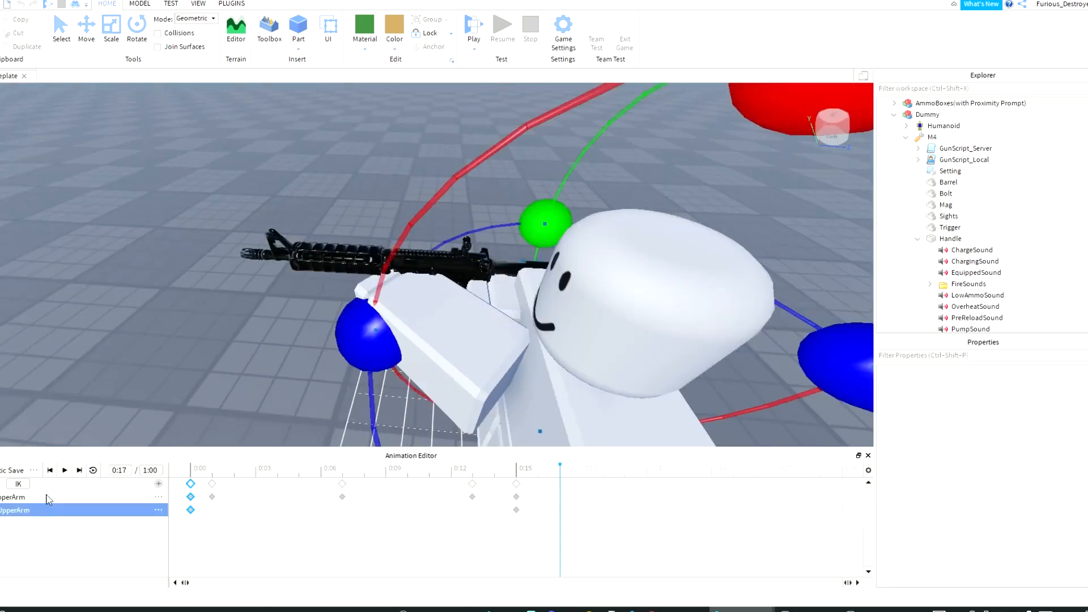
scroll(437, 324, "up", 2)
left_click(47, 514)
left_click(89, 495)
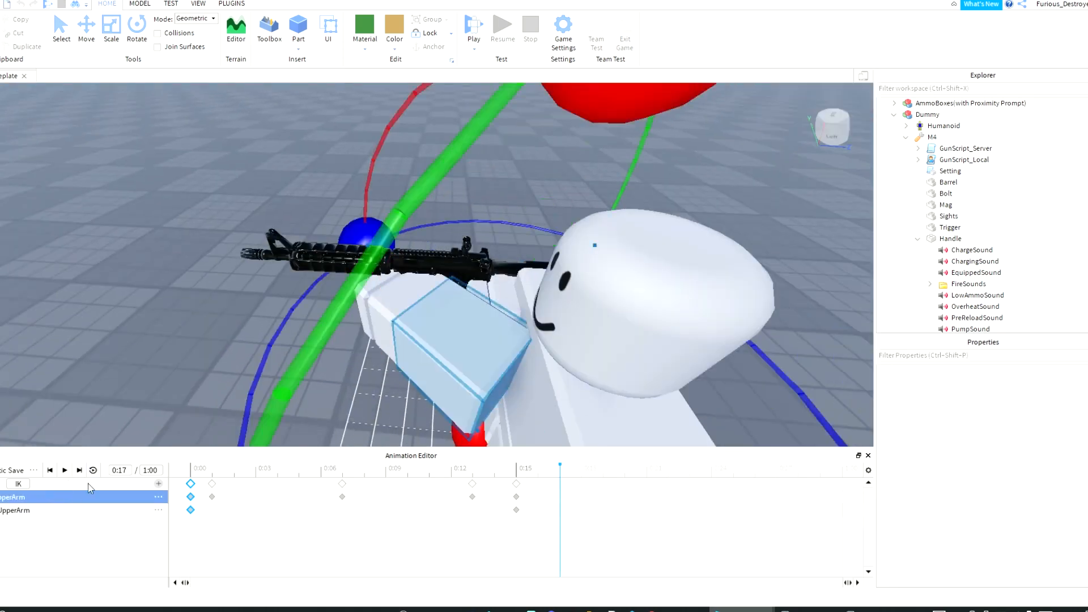
scroll(382, 412, "down", 4)
left_click_drag(513, 319, 497, 364)
right_click_drag(433, 267, 487, 234)
left_click_drag(487, 234, 504, 266)
Step: Select the rifle body and examine its receiver from the dummy's other side
left_click(664, 265)
scroll(664, 265, "up", 5)
right_click_drag(664, 265, 638, 212)
left_click(638, 205)
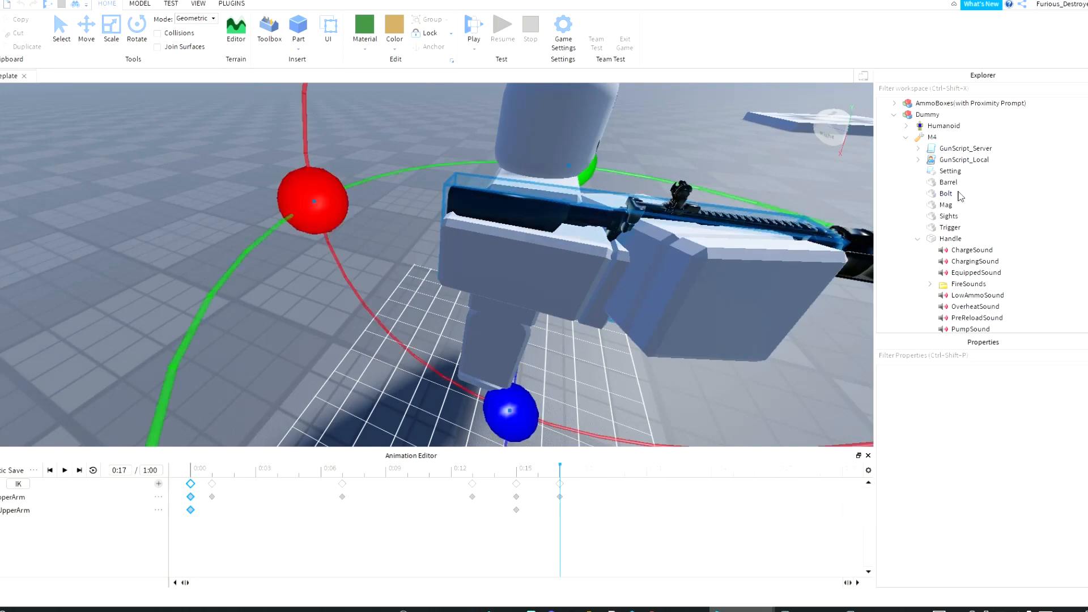
Step: Recheck the Archivable and Enabled settings of the Mag joint under the M4's Handle and return to the animation
scroll(928, 215, "down", 1)
scroll(971, 240, "down", 6)
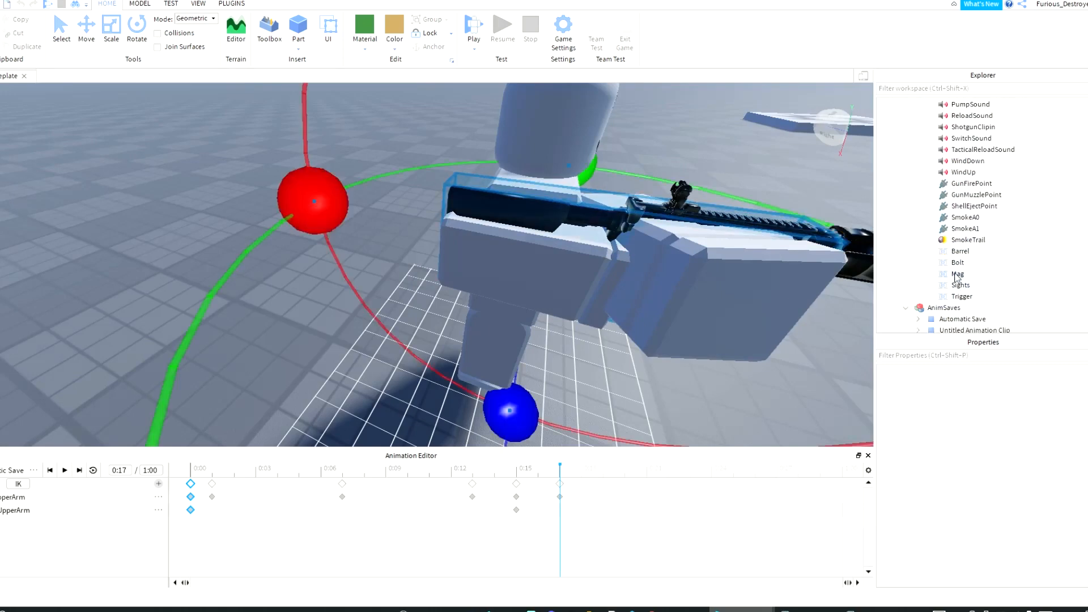
left_click(958, 262)
scroll(1006, 484, "down", 1)
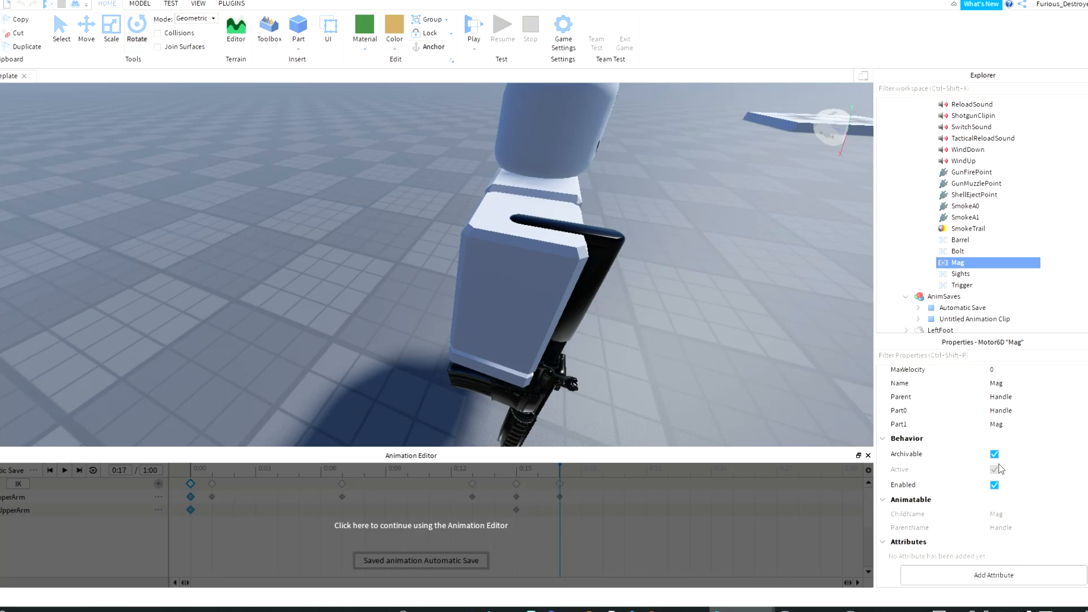
left_click(995, 485)
left_click(994, 486)
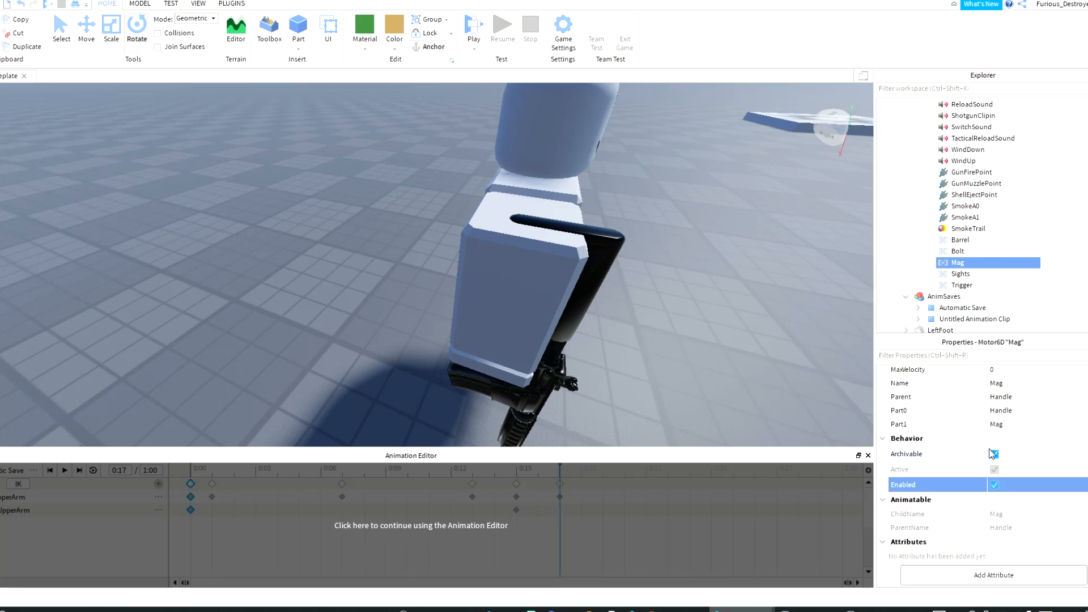
left_click(993, 456)
left_click(995, 486)
left_click(544, 309)
left_click(562, 498)
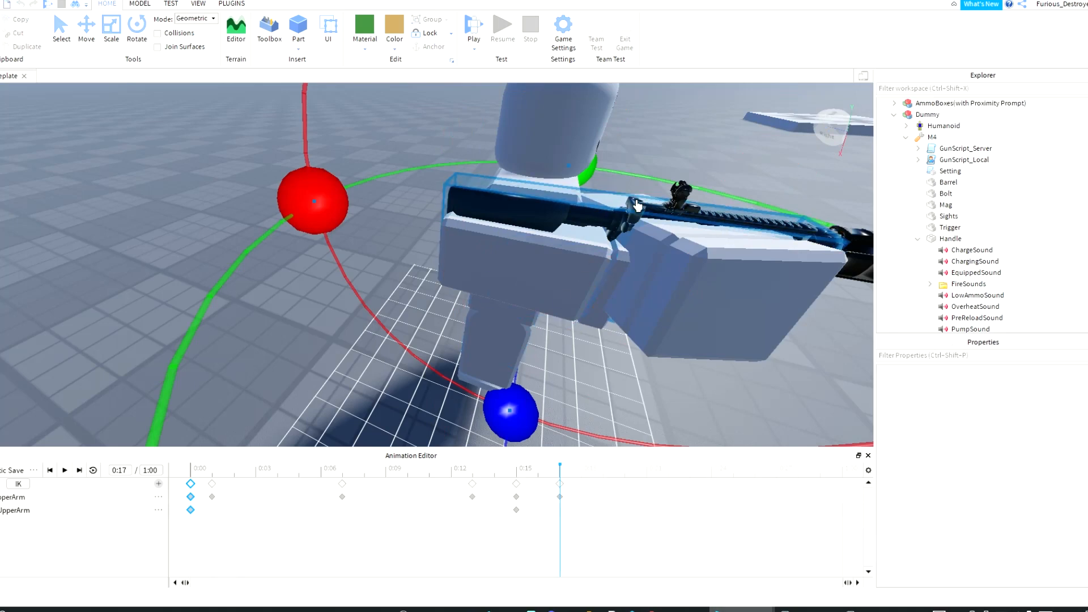
Step: Examine the rifle's rear receiver and sights up close and clear the rifle selection
mouse_move(637, 208)
right_mouse_down()
mouse_move(576, 208)
mouse_move(644, 209)
right_mouse_up()
scroll(579, 138, "up", 10)
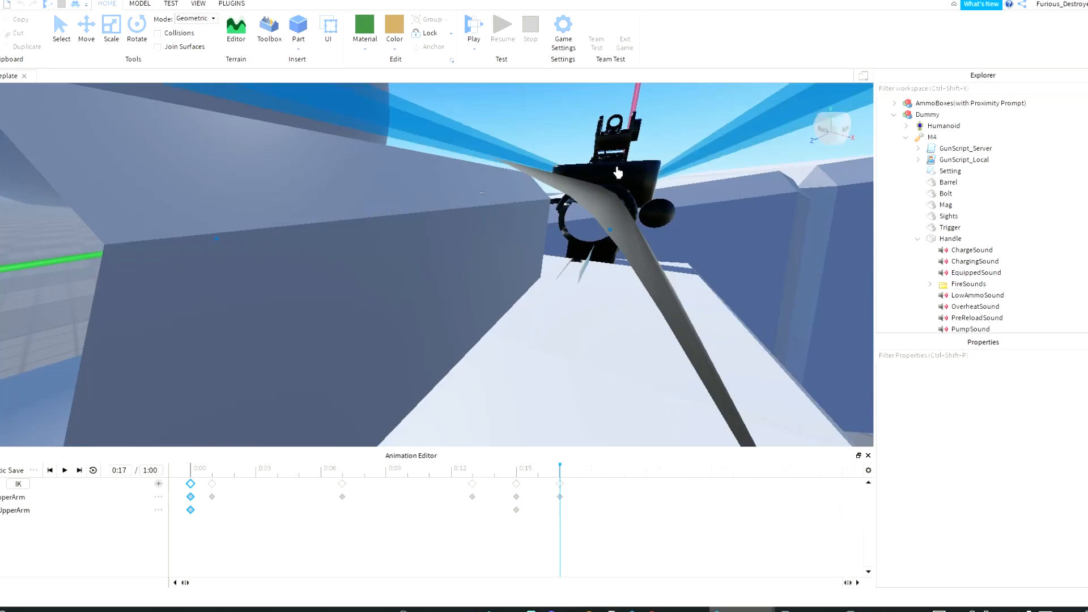
right_click_drag(618, 173, 595, 214)
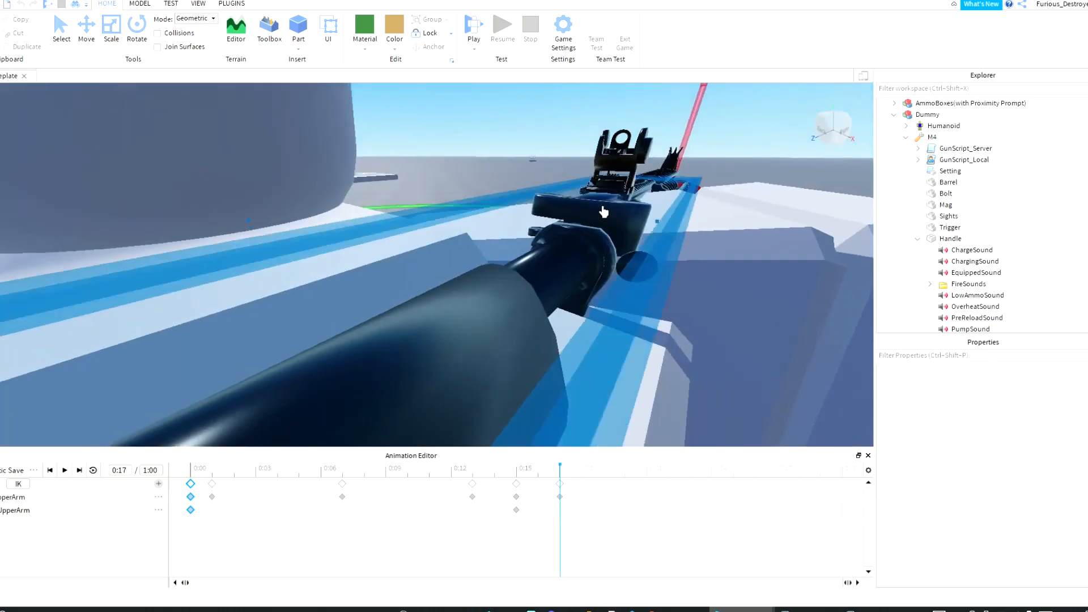
scroll(435, 256, "up", 3)
left_click(475, 247)
scroll(527, 238, "down", 8)
right_click_drag(444, 345, 525, 360)
scroll(525, 361, "up", 4)
scroll(527, 364, "down", 4)
Step: Add a left upper arm keyframe at 0:19 and copy the 0:15 pose keyframes to 0:21
left_click(593, 475)
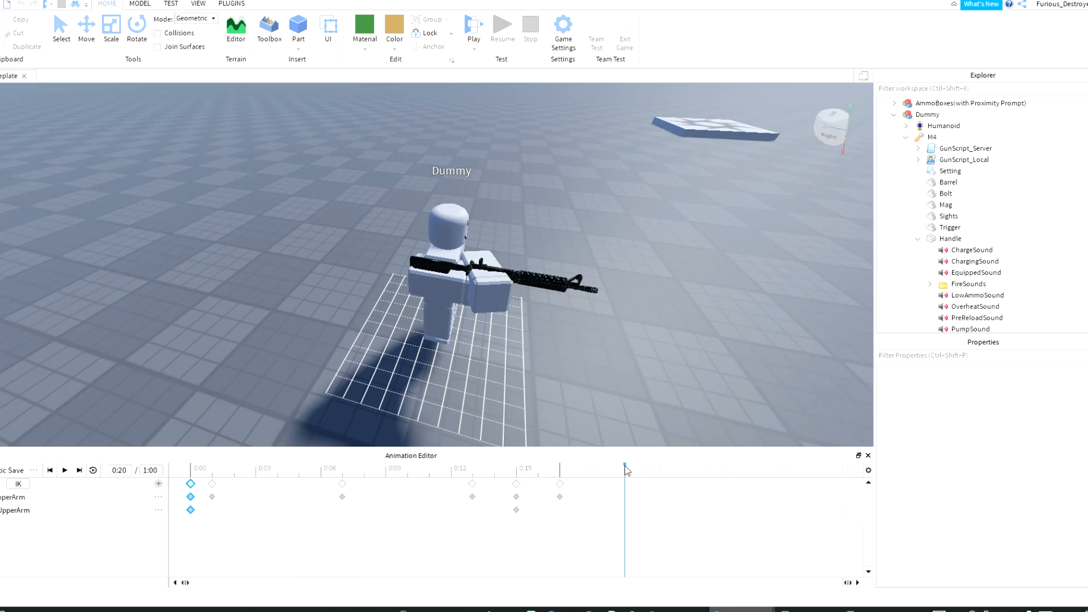
left_click(603, 475)
left_click(560, 483)
left_click(517, 484)
left_click(647, 471)
key("ctrl+v")
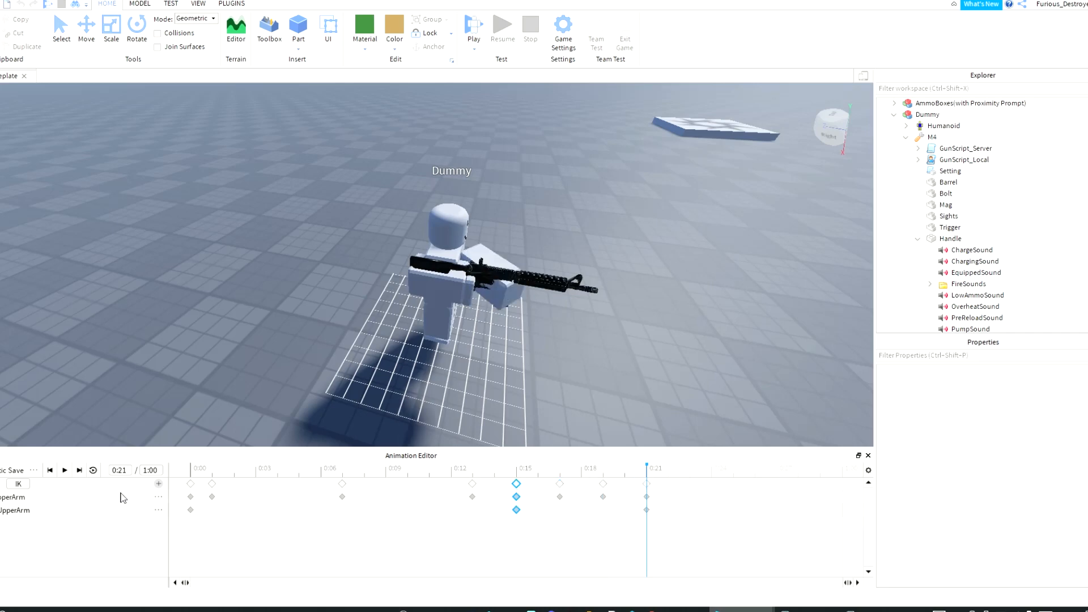
Step: Preview the finished animation and export it as an asset titled "reload"
left_click(66, 471)
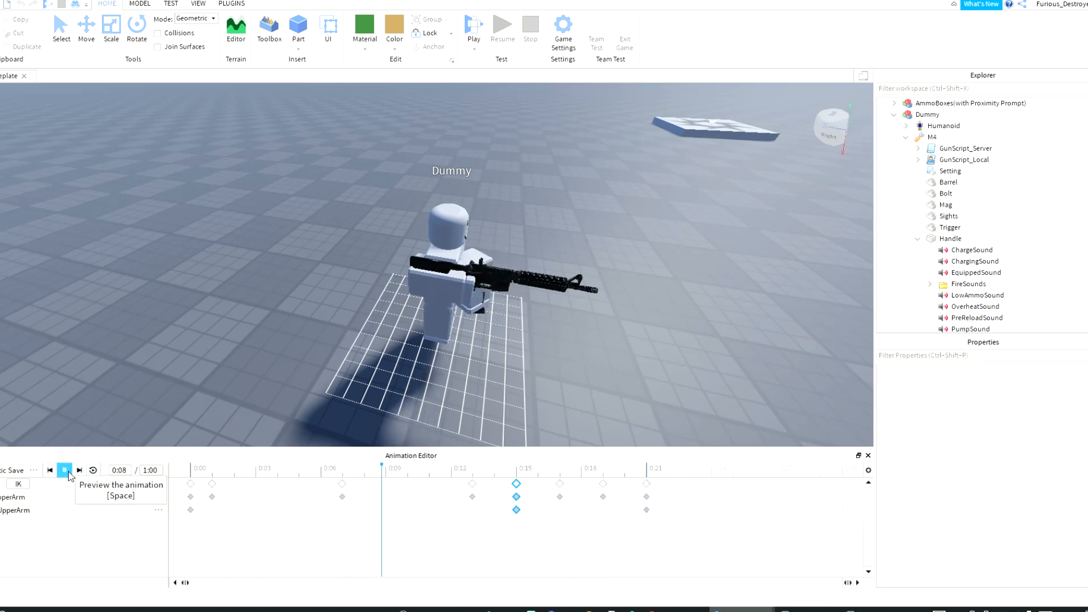
left_click(34, 470)
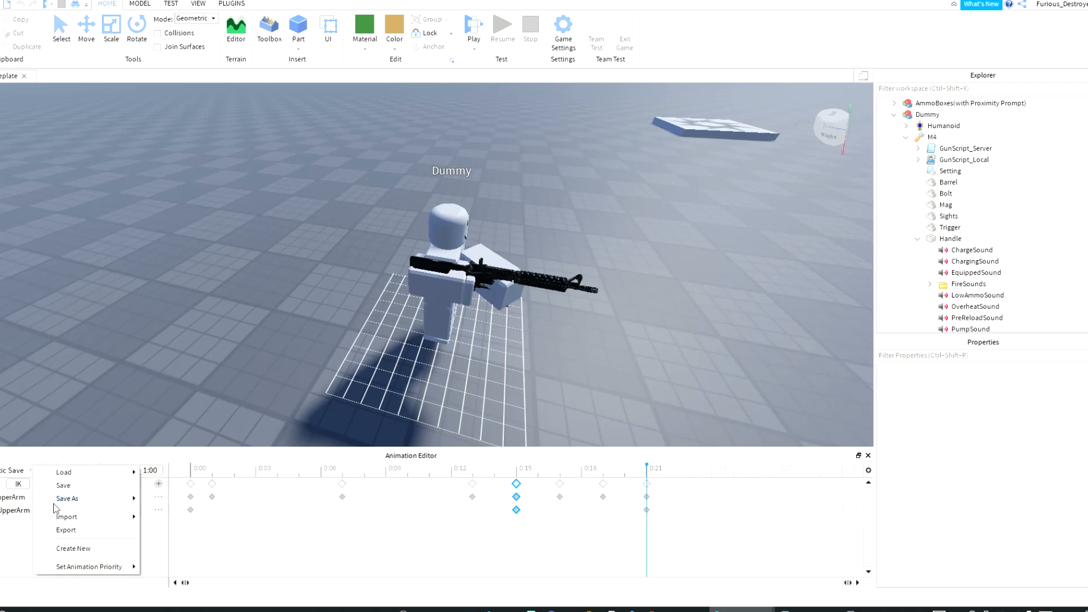
left_click(97, 531)
key("BackSpace")
type("reload")
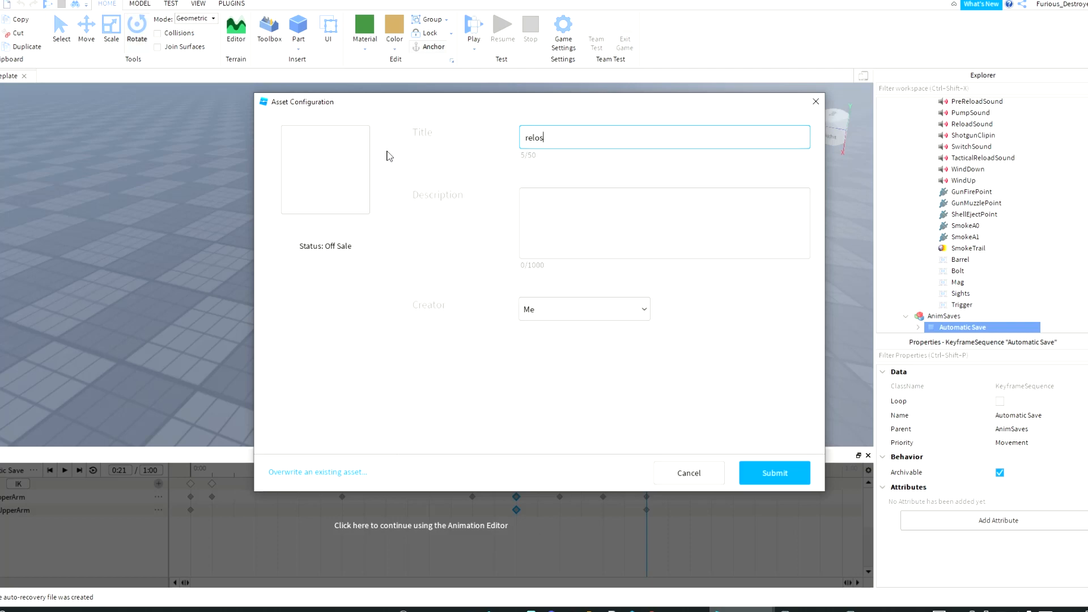
left_click(772, 472)
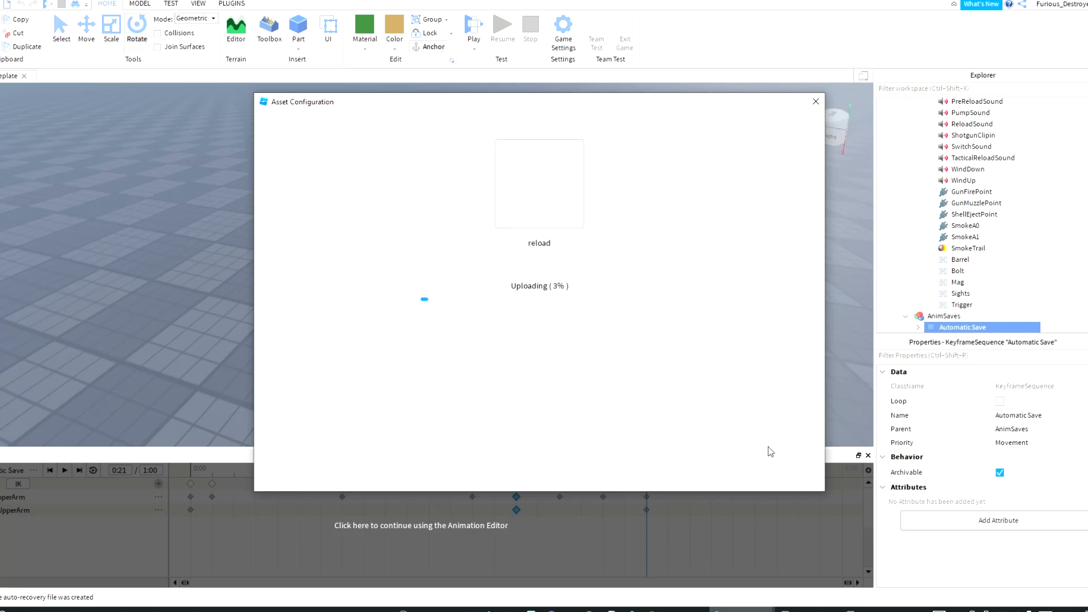
left_click(567, 262)
left_click(816, 101)
key("alt+Tab")
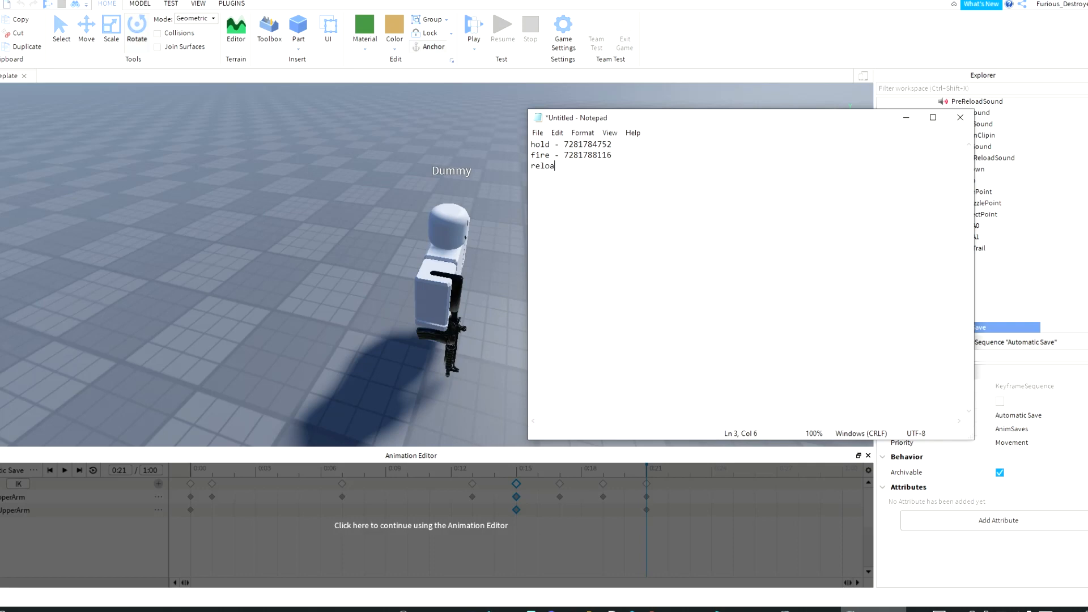
key("ctrl+v")
left_click(907, 117)
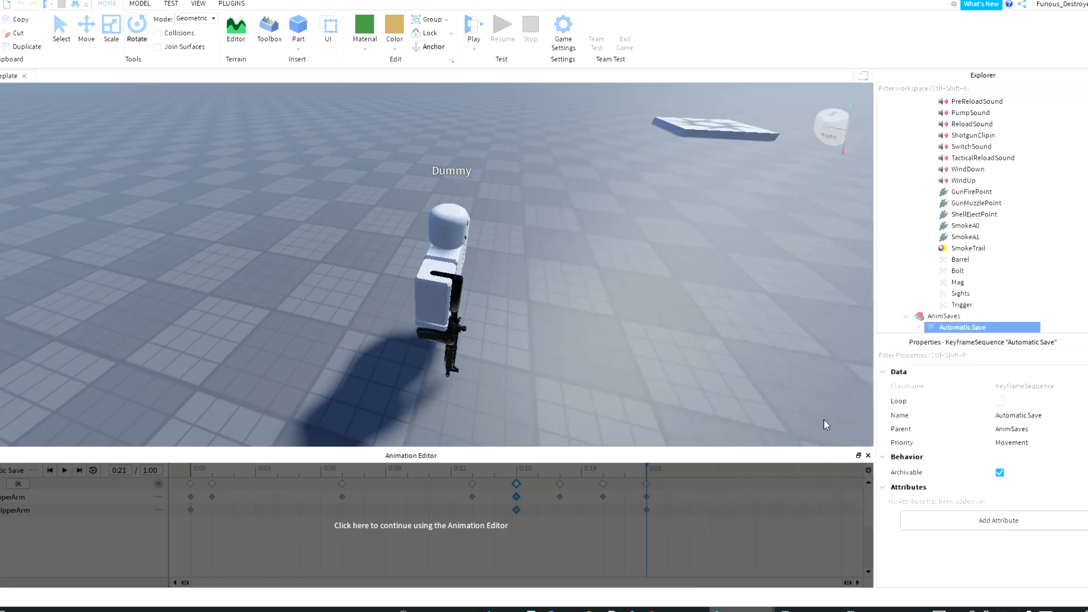
Step: Close the Animation Editor and move the M4 tool out of the Dummy into Workspace
left_click(868, 455)
scroll(957, 226, "up", 10)
left_click(929, 182)
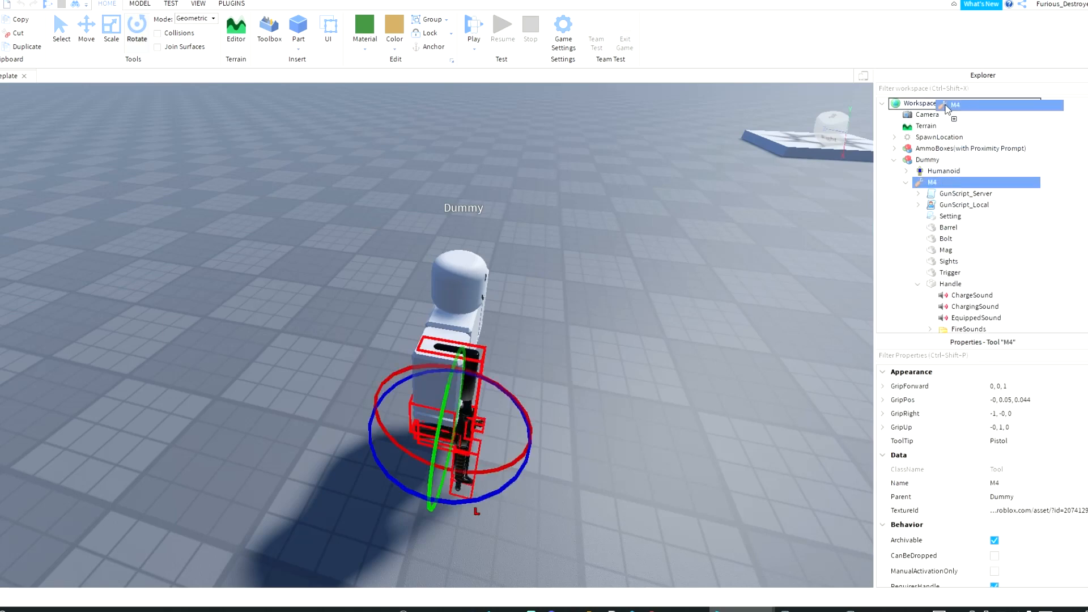
left_click_drag(929, 182, 919, 103)
left_click(895, 137)
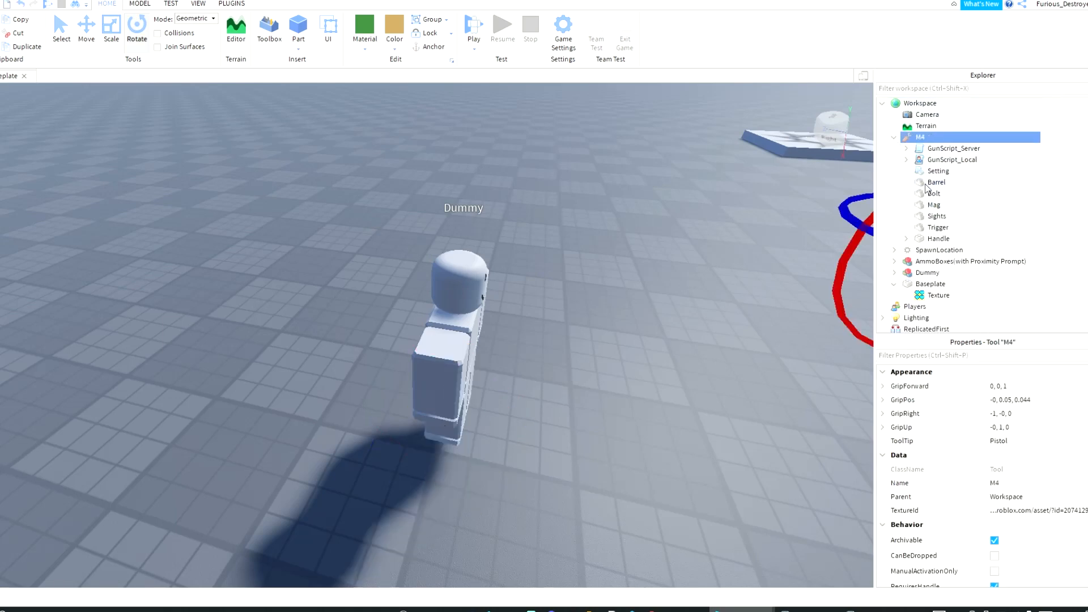
double_click(939, 171)
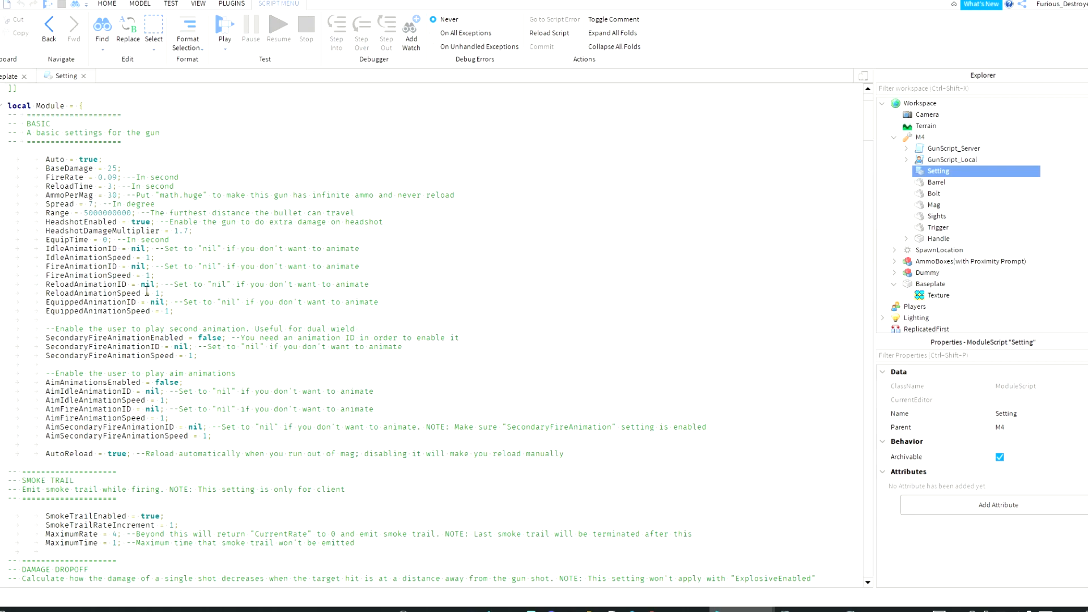
double_click(148, 284)
key("ctrl+v")
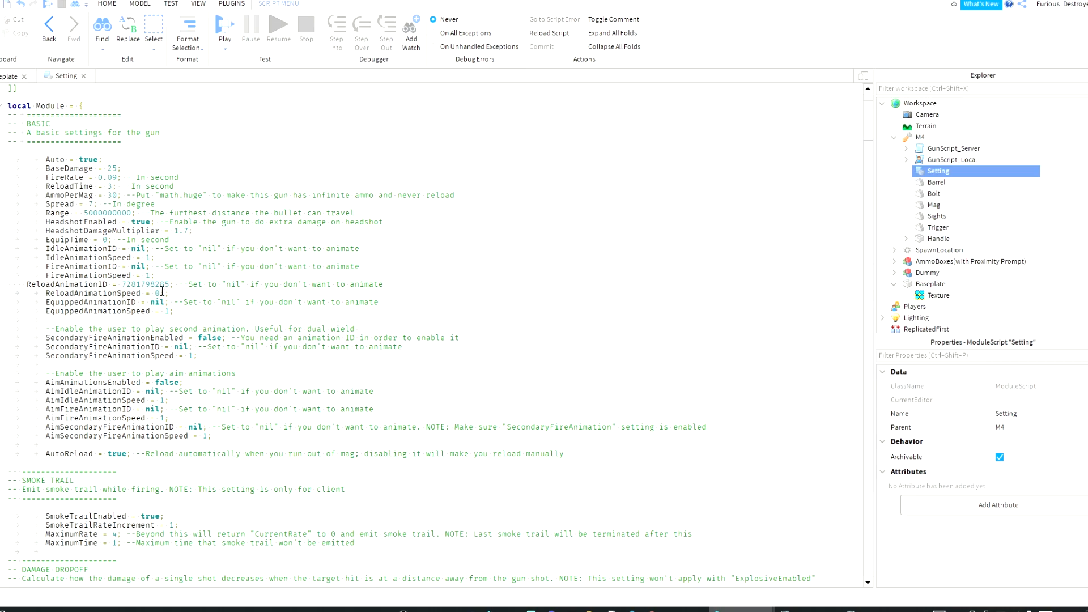
left_click(872, 610)
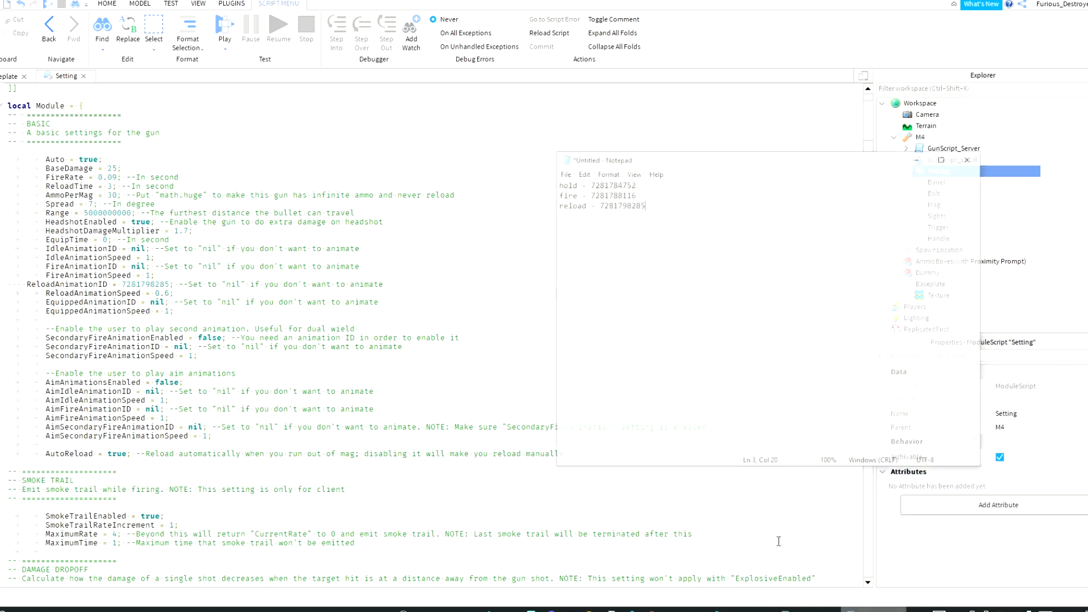
double_click(589, 154)
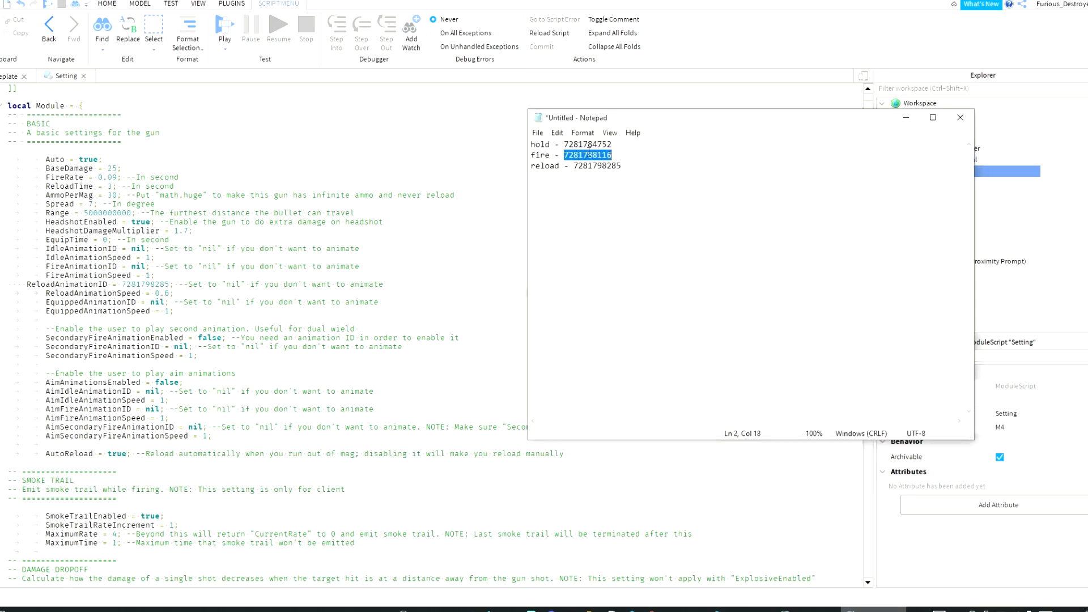
left_click(905, 118)
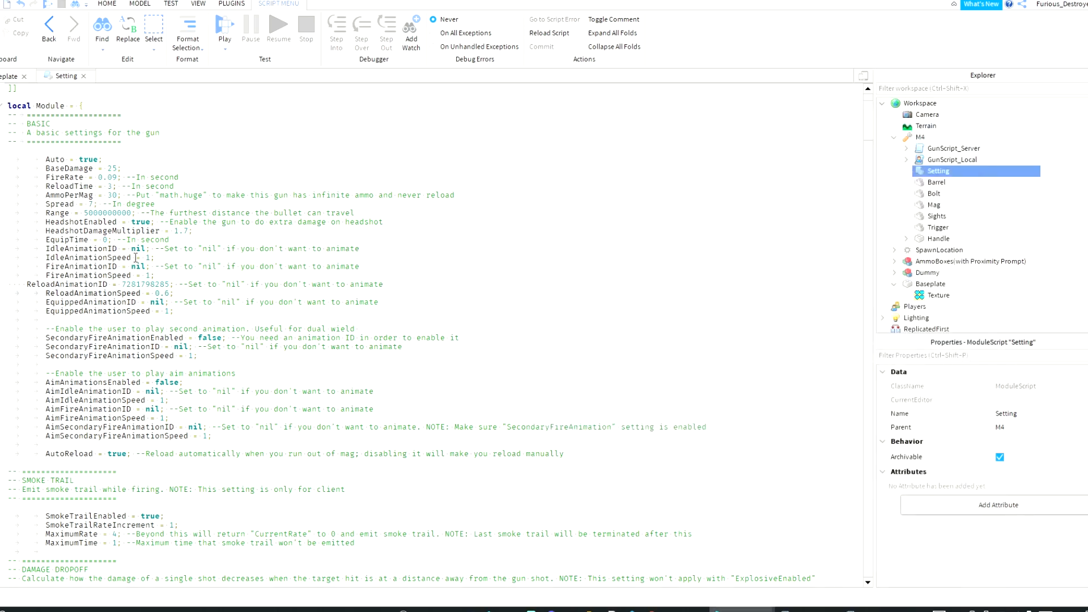
double_click(141, 267)
key("ctrl+v")
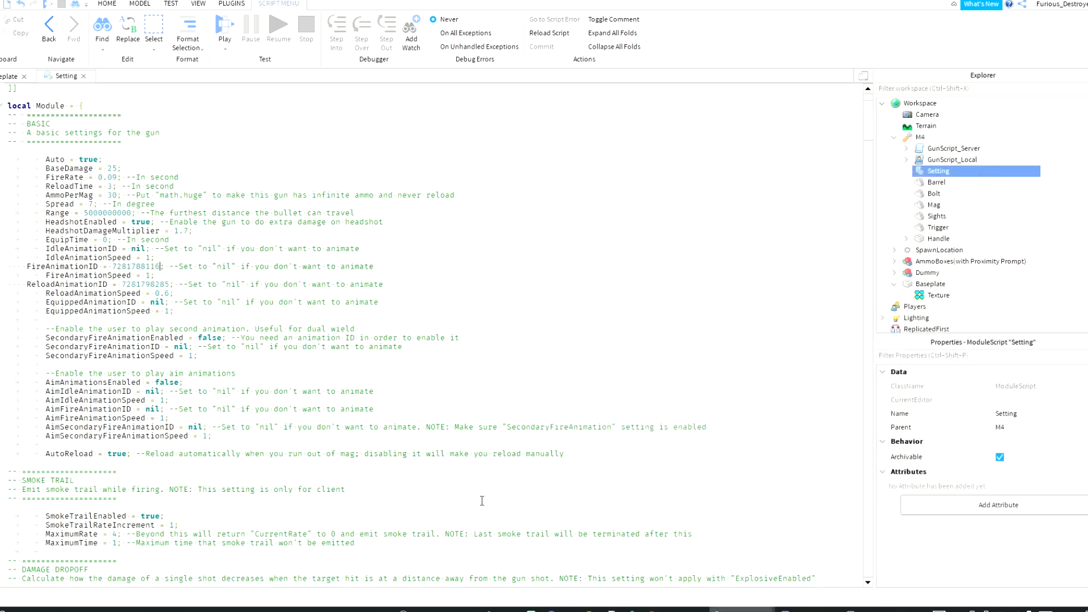
left_click(873, 609)
double_click(579, 144)
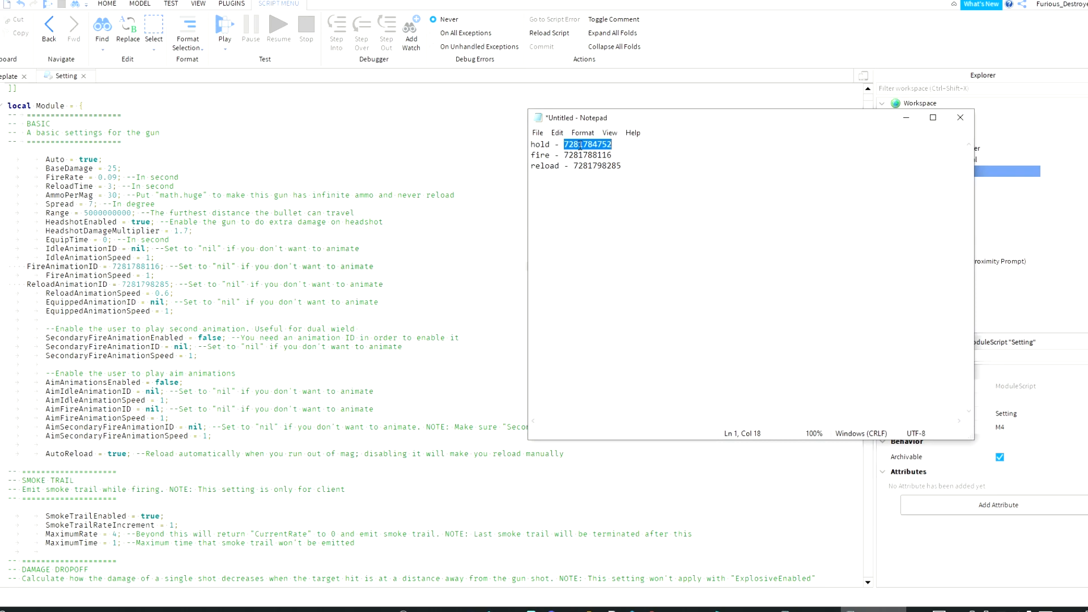
left_click(906, 117)
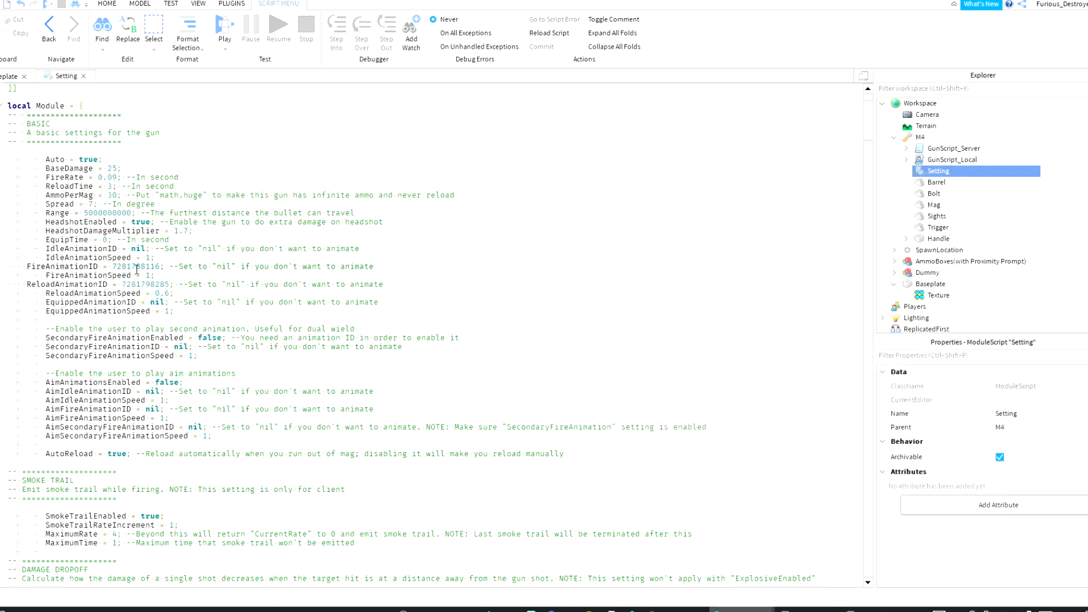
double_click(145, 248)
key("ctrl+v")
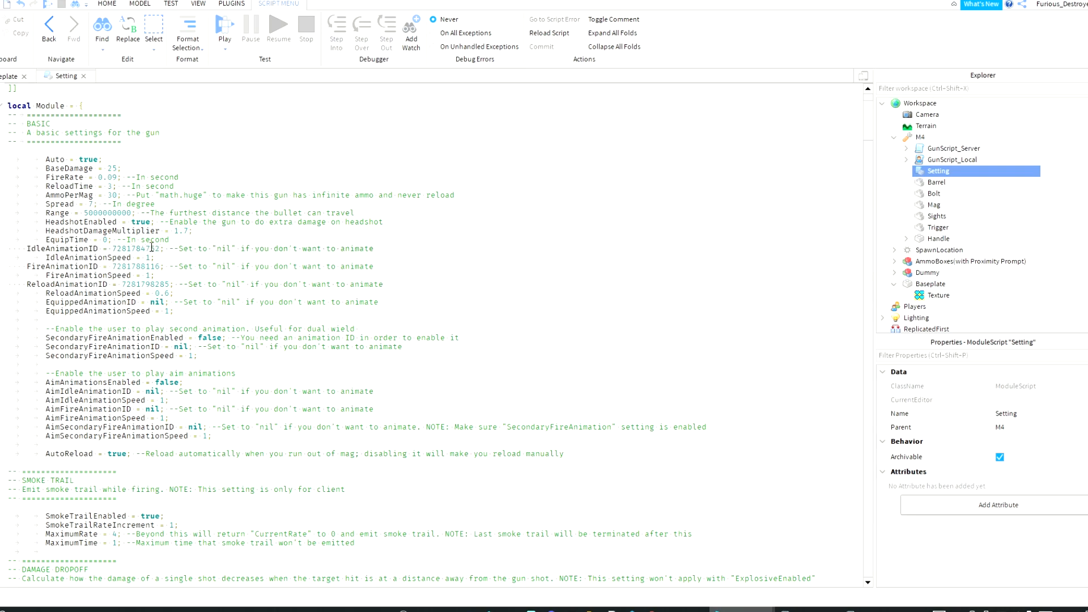
left_click(84, 75)
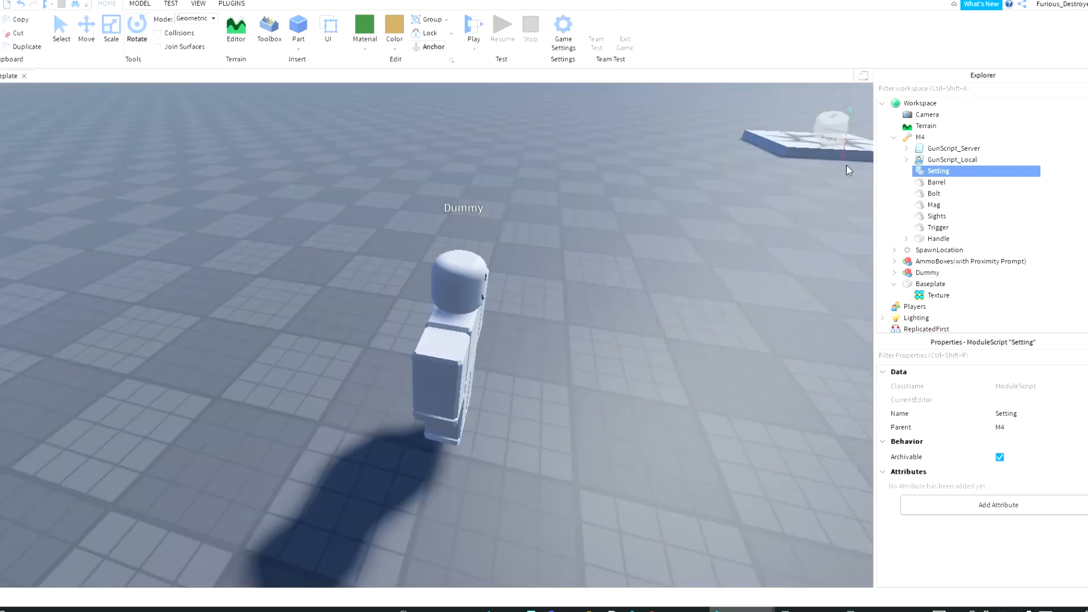
Step: Move the M4 onto an open area of the baseplate, rotating and tilting it so it stands upright
left_click(894, 137)
left_click(932, 138)
right_click_drag(652, 256, 660, 333)
left_click(646, 345)
key("d")
key("e")
left_click_drag(349, 343, 444, 483)
key("w")
right_click_drag(444, 479, 444, 484)
left_click_drag(445, 483, 438, 410)
key("t")
key("r")
key("t")
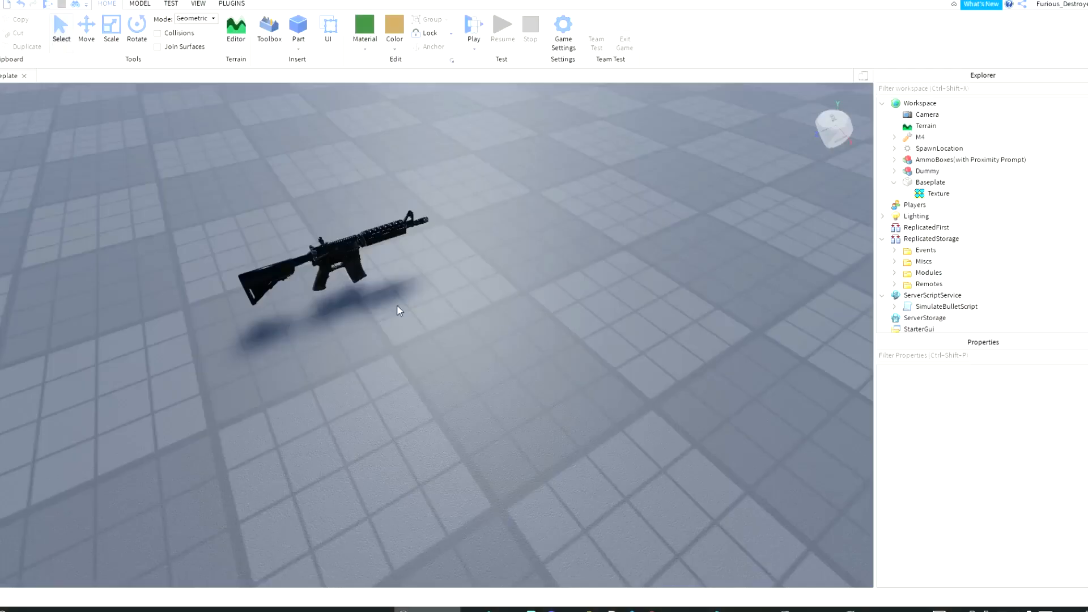
right_click_drag(397, 304, 397, 304)
Step: Delete the existing FireSound from the FireSounds folder in the M4's Handle
left_click(920, 137)
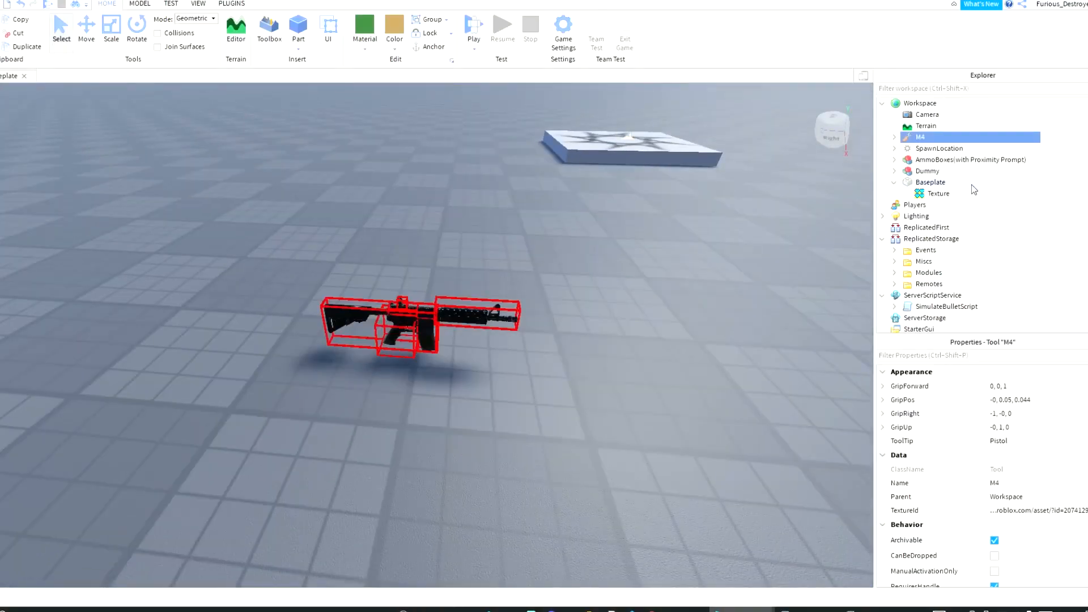
left_click(895, 136)
left_click(907, 240)
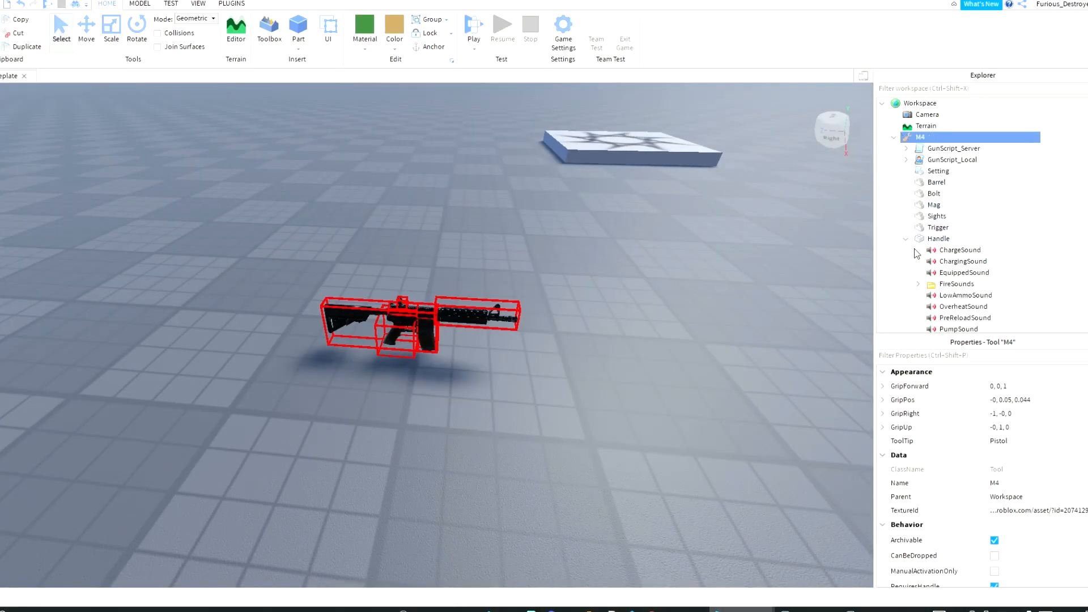
scroll(884, 170, "down", 3)
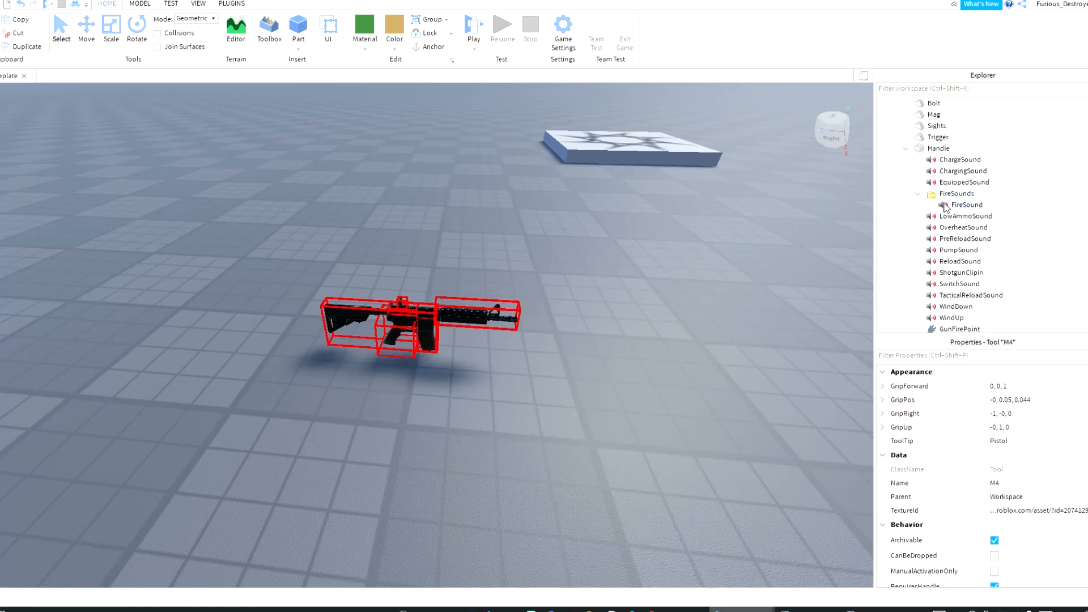
left_click(945, 203)
key("Delete")
Step: Search the Toolbox audio for "M4", preview results, and insert the M4 [Free] sound into the Handle's FireSounds folder
left_click(270, 35)
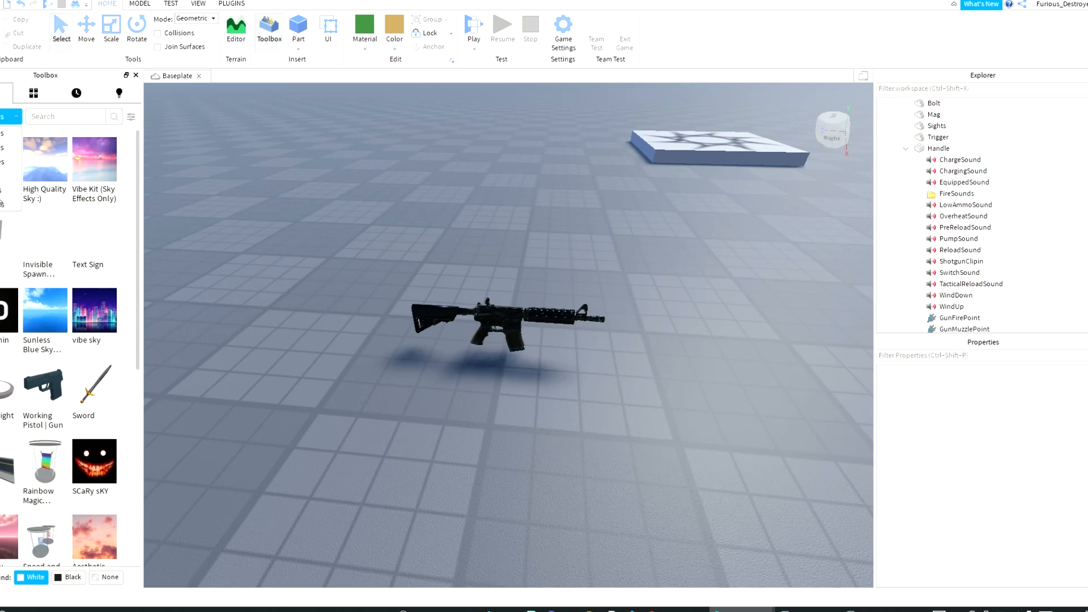
left_click(2, 177)
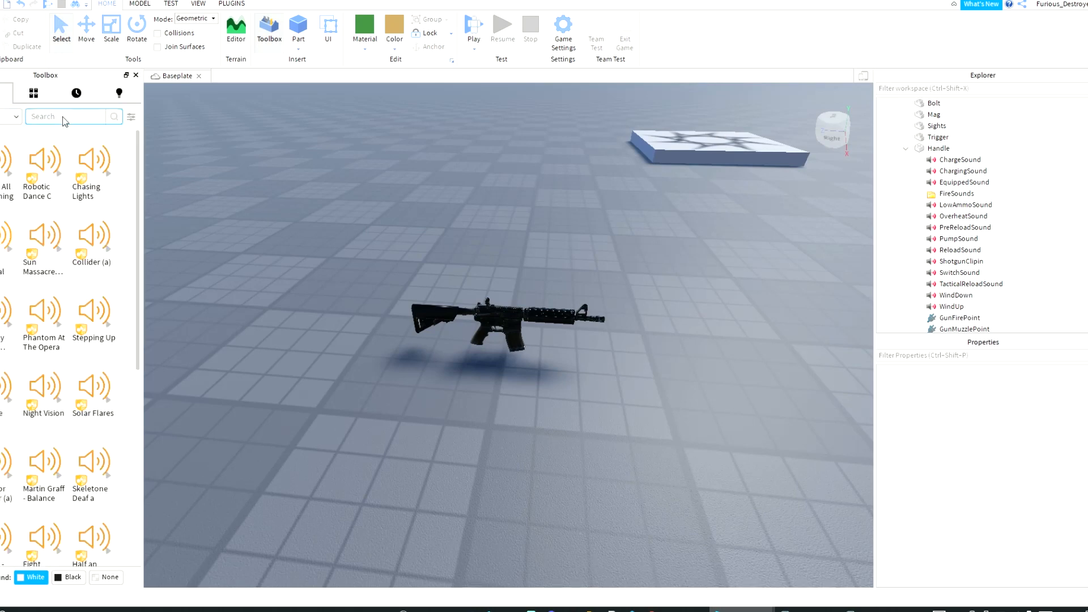
type("M")
key("BackSpace")
key("BackSpace")
key("Return")
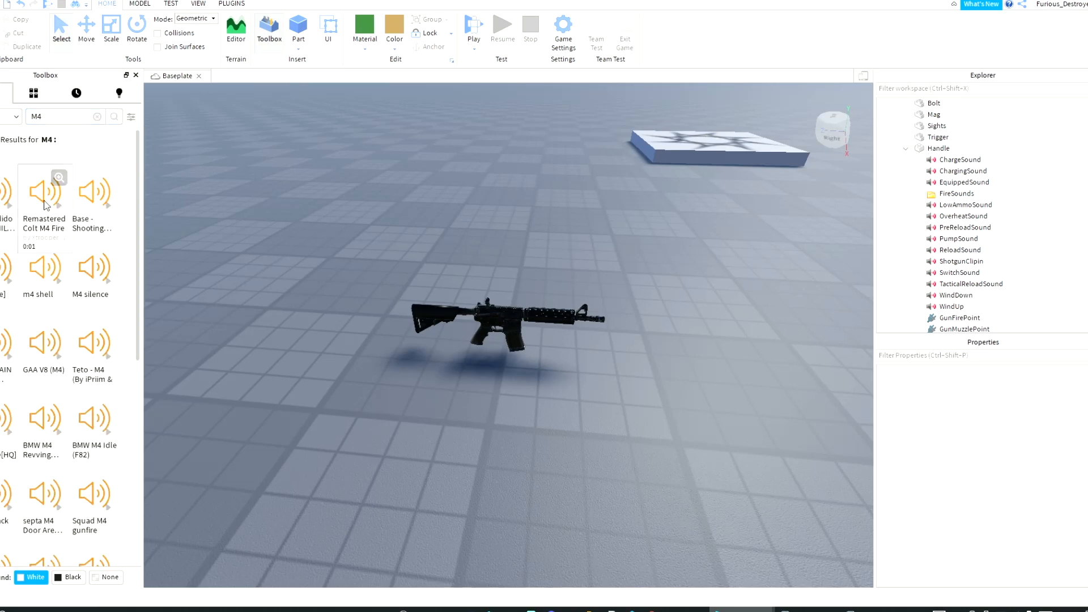
left_click(59, 206)
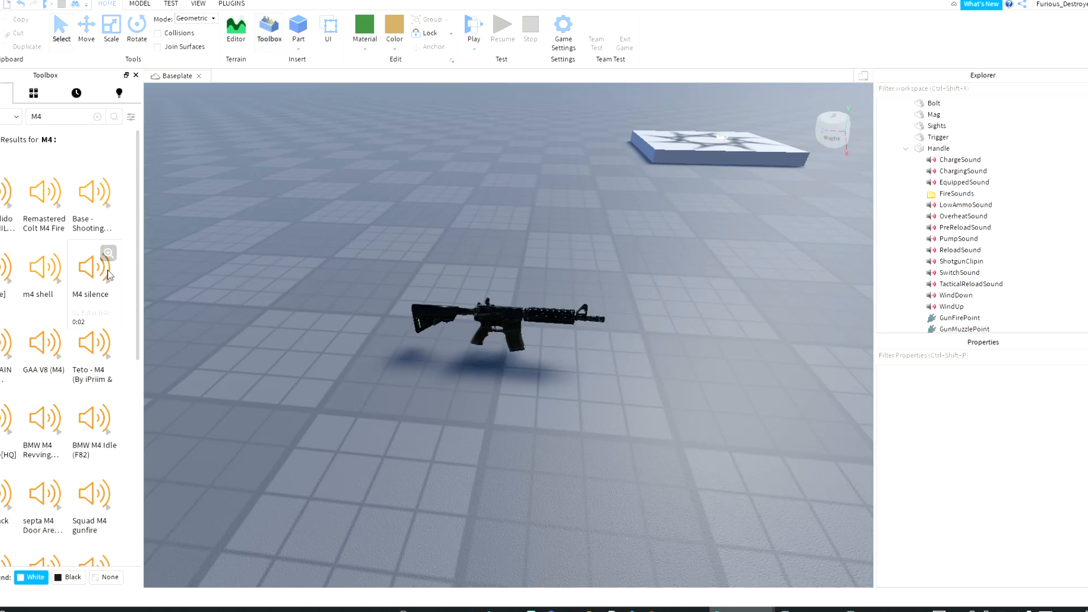
left_click(59, 281)
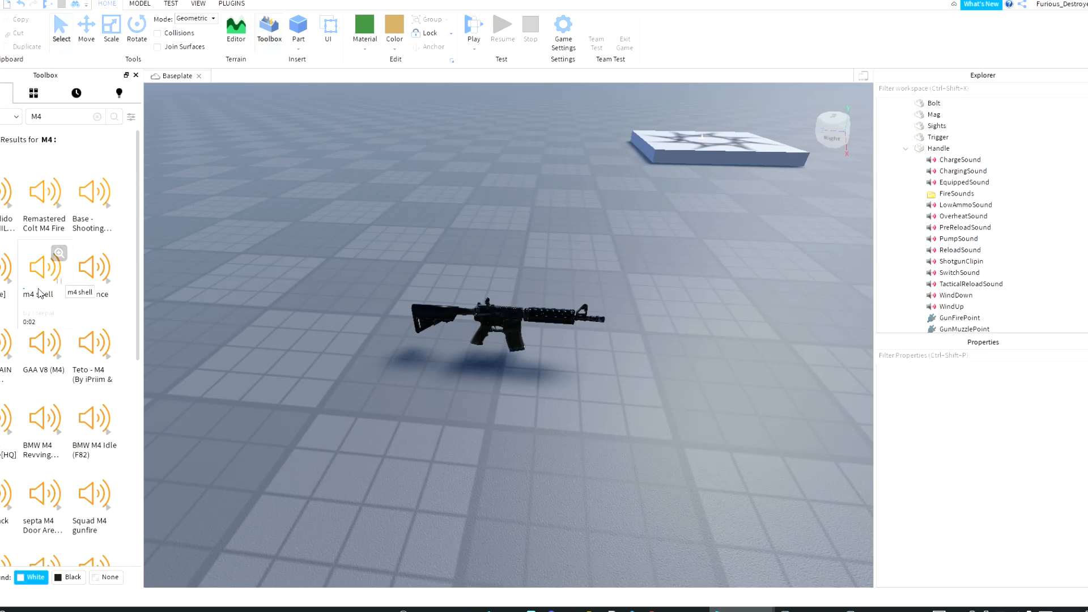
left_click(10, 283)
left_click(3, 276)
left_click_drag(918, 110, 962, 252)
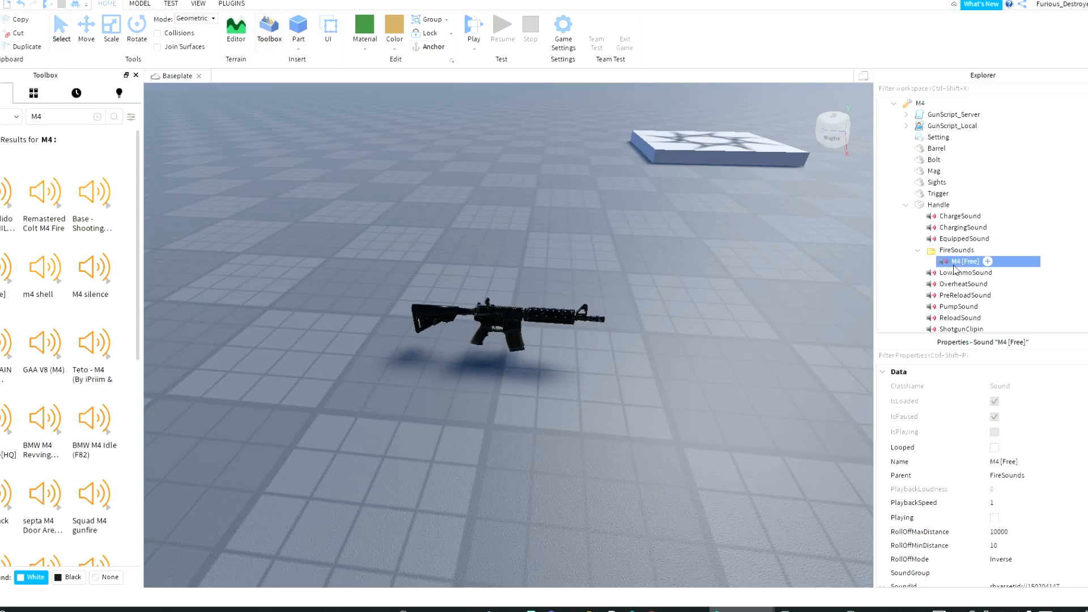
Step: Rename the M4 [Free] sound as FireSound and collapse the FireSounds folder
right_click(958, 262)
left_click(1000, 335)
type("FireSound")
key("Return")
scroll(972, 278, "down", 3)
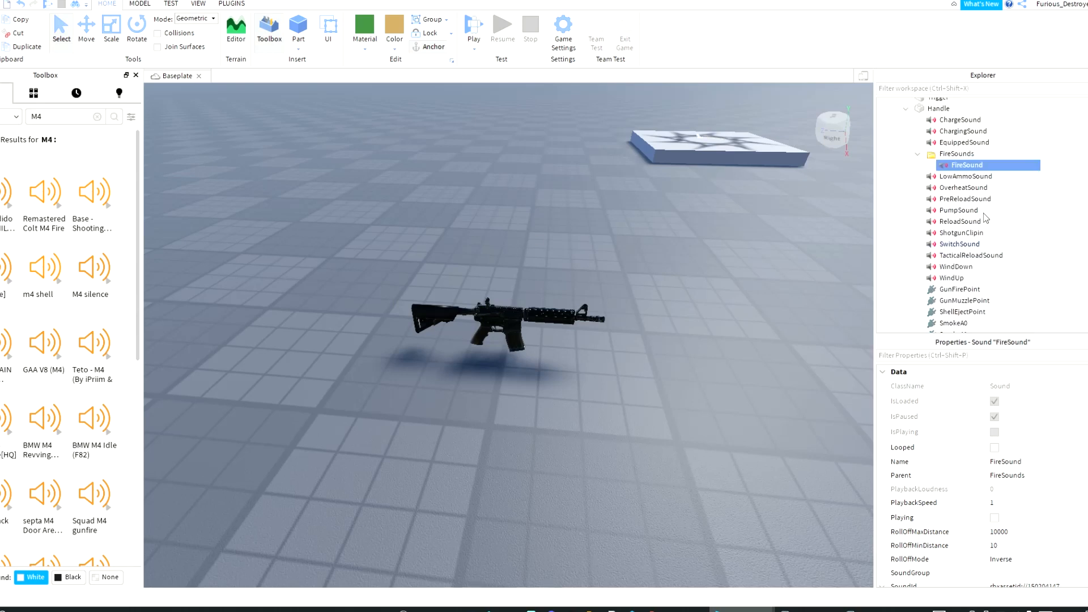
left_click(918, 153)
Step: Preview the Handle's ChargeSound and ReloadSound, and check PreReloadSound and PumpSound to identify the reload audio
left_click(944, 121)
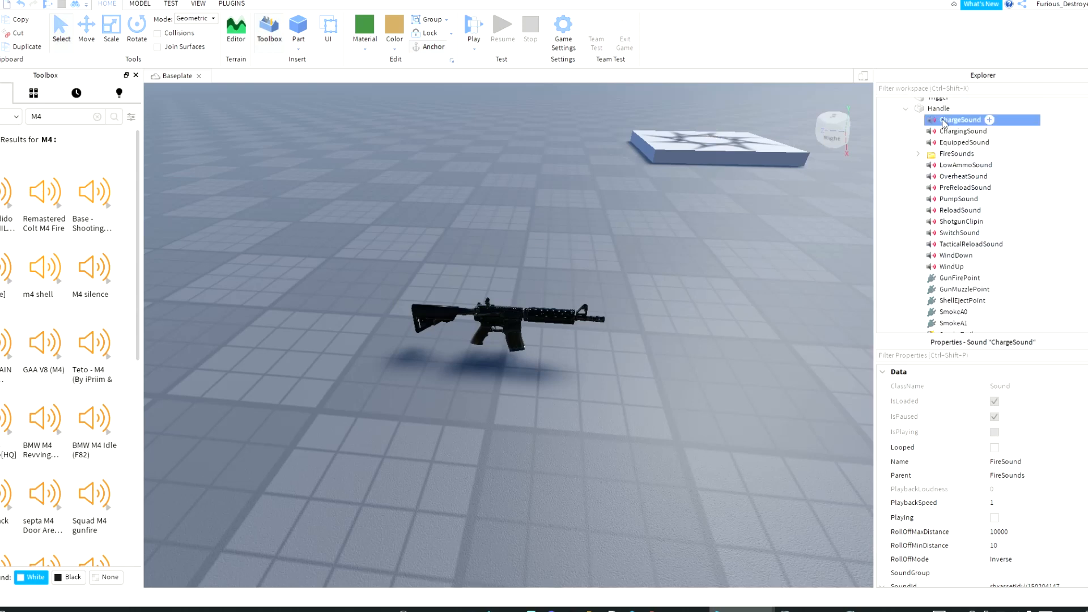
scroll(1000, 519, "down", 3)
left_click(992, 518)
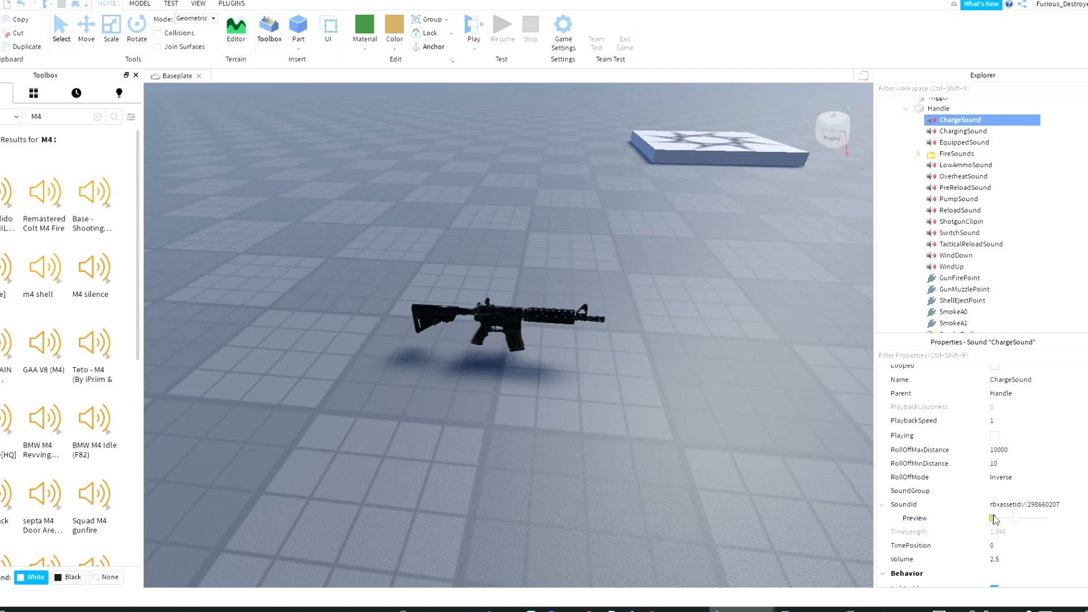
left_click(956, 191)
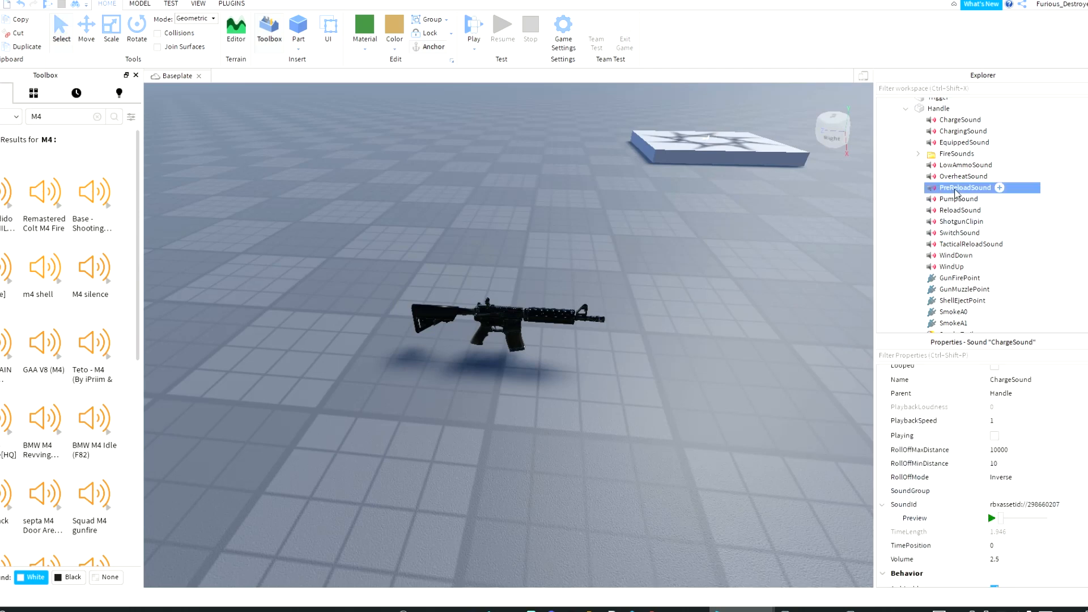
left_click(958, 199)
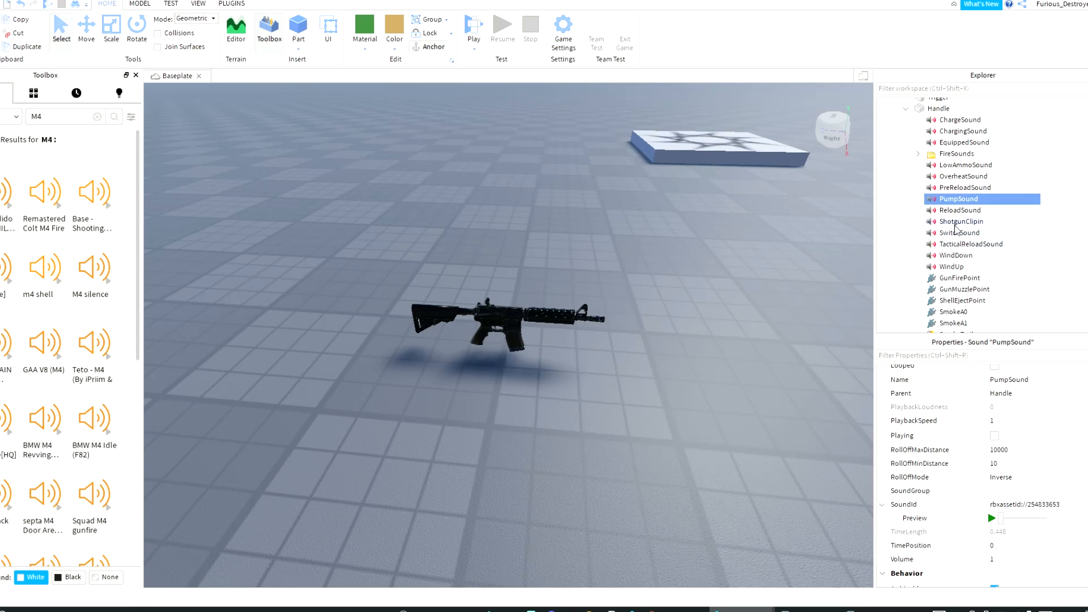
left_click(959, 210)
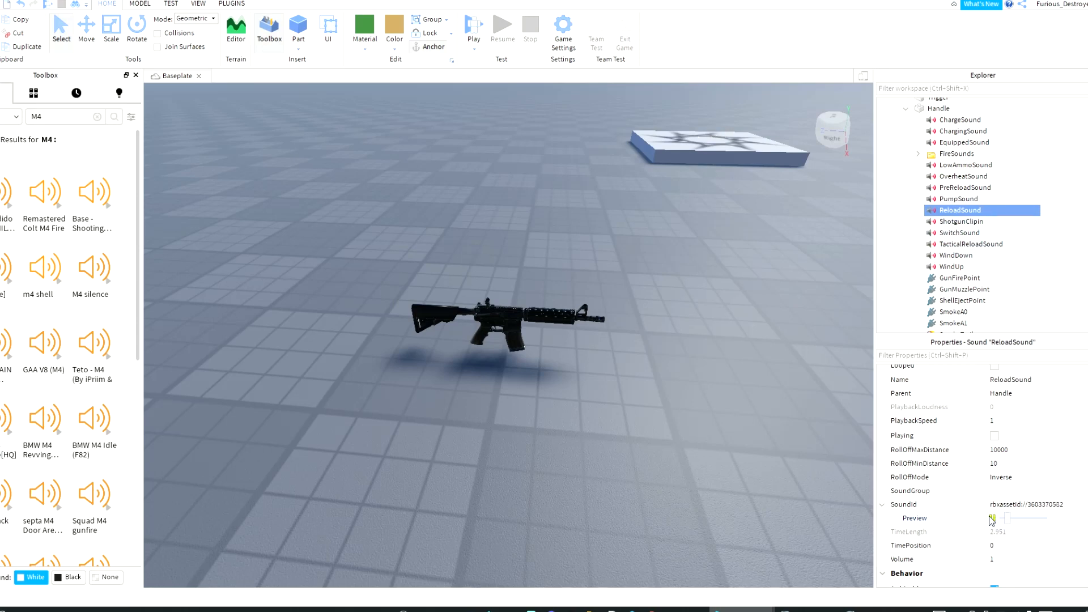
Step: Search the Toolbox audio for "M4 reload" and insert the m4a1_reload sound under ReloadSound
left_click(56, 116)
type("reload")
key("Return")
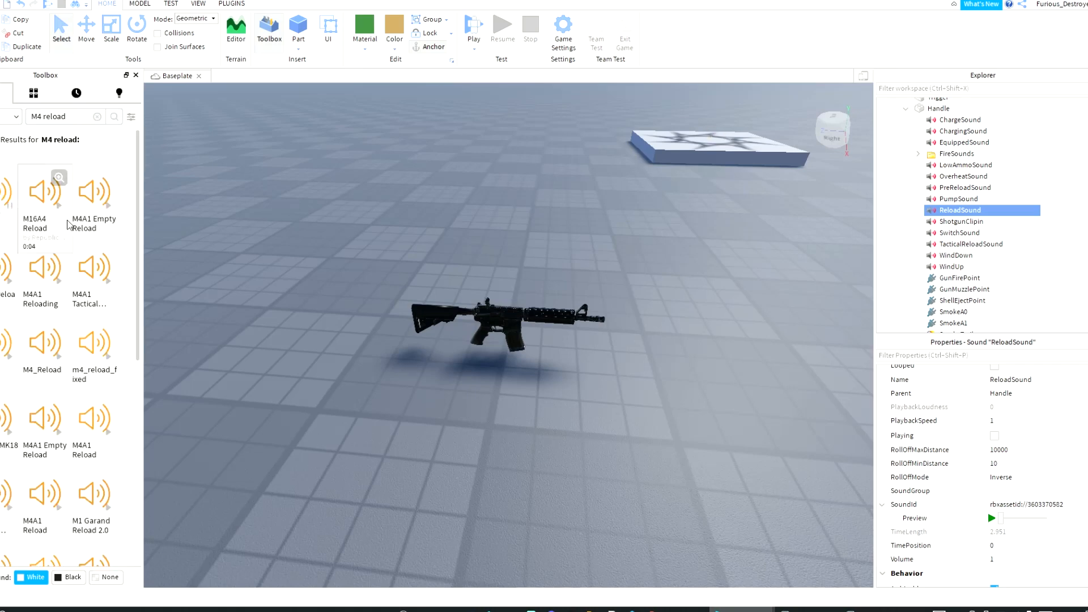
left_click(52, 210)
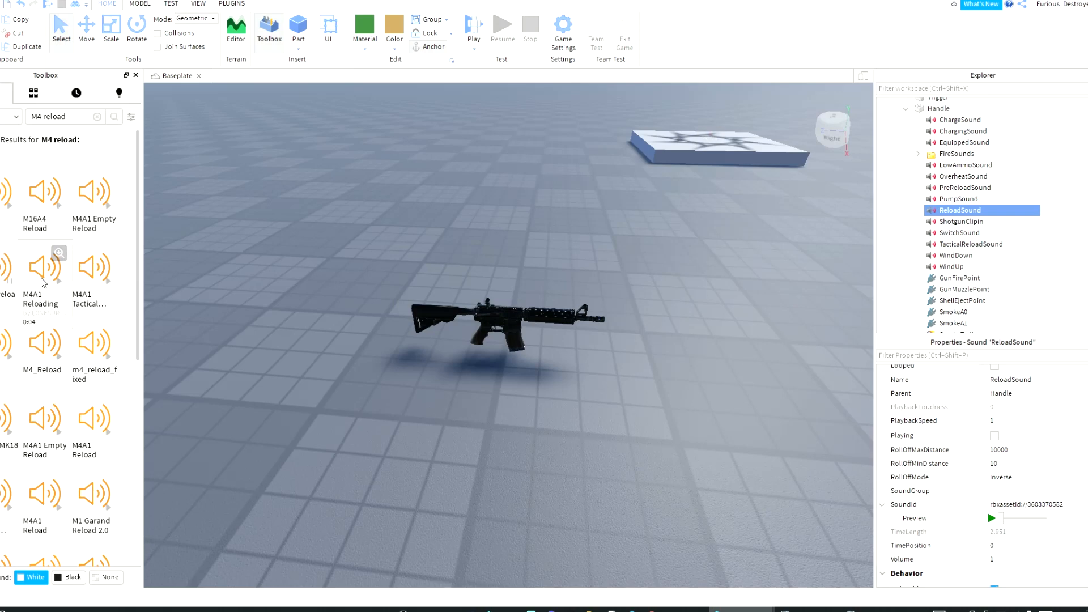
left_click(3, 273)
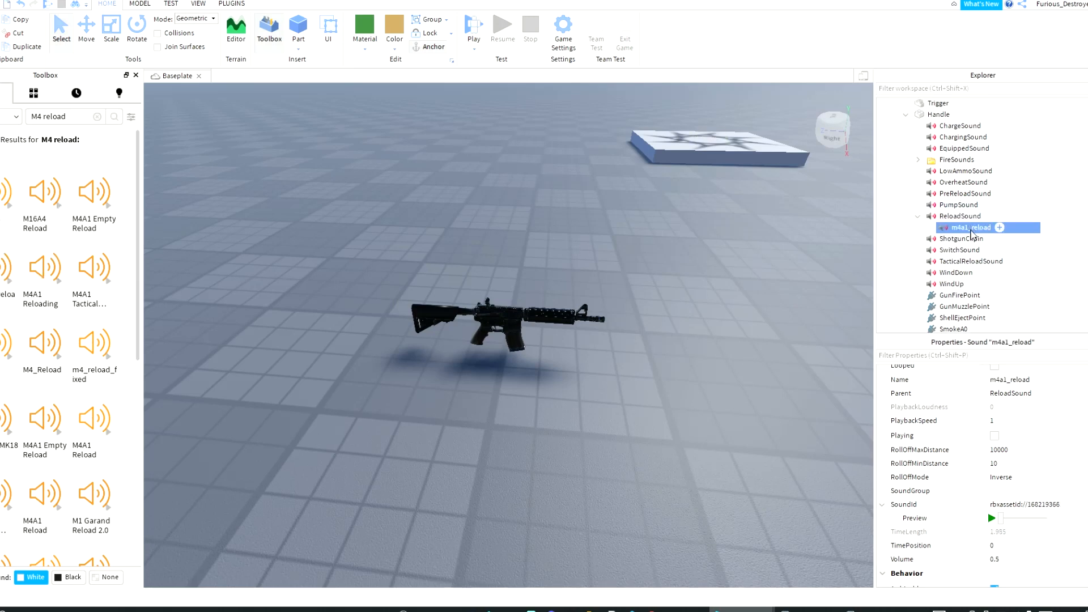
Step: Move m4a1_reload directly into the Handle and delete the original ReloadSound
left_click_drag(953, 229, 938, 115)
left_click(944, 218)
key("Delete")
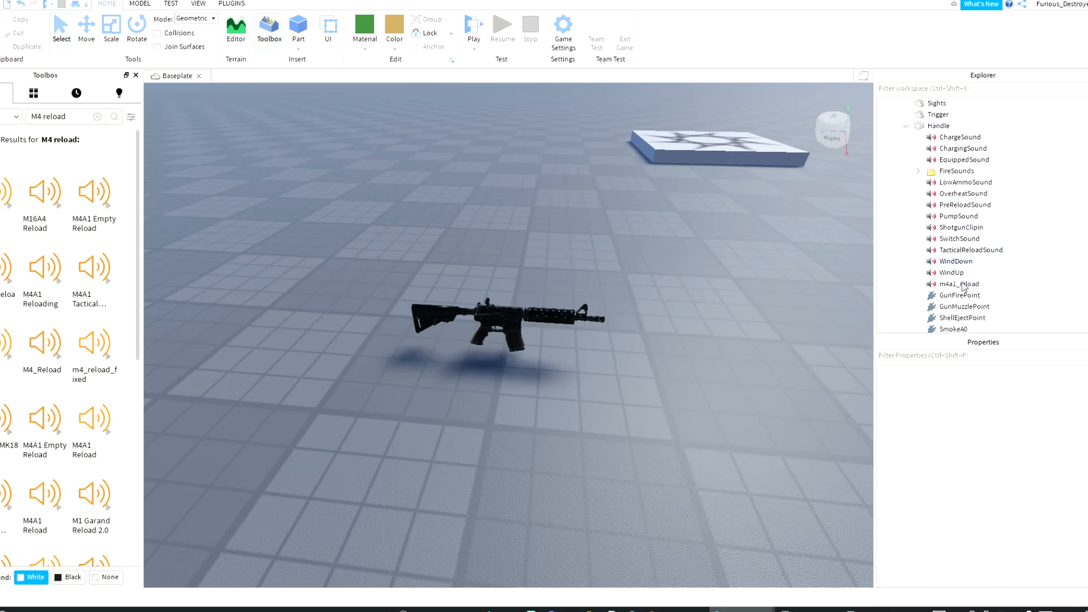
Step: Rename the m4a1_reload sound as ReloadSound, and move the M4 a short distance across the baseplate
right_click(939, 284)
left_click(972, 56)
type("Reloa")
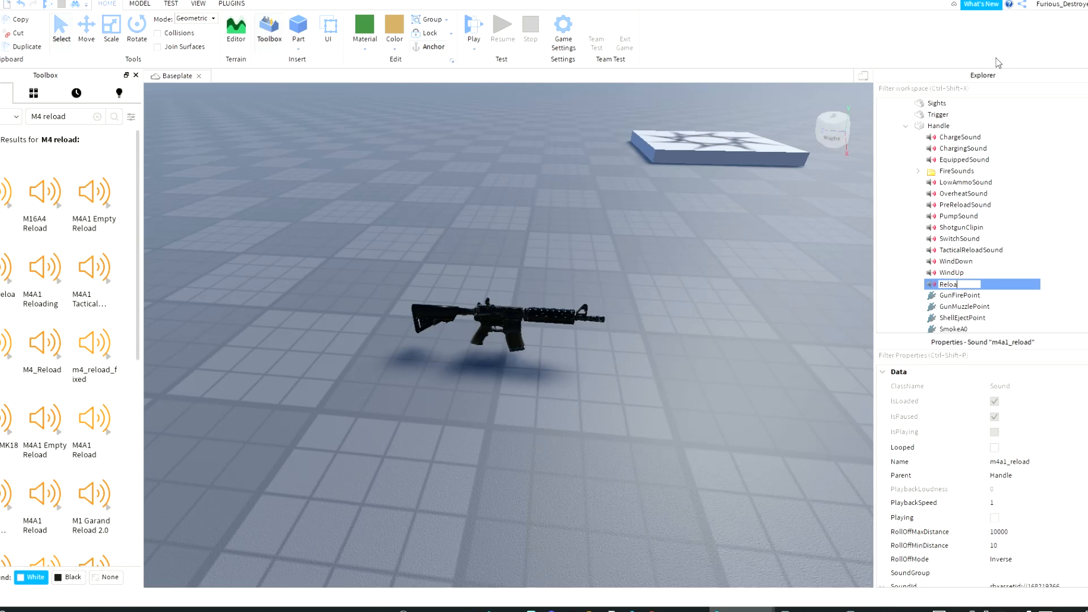
type("dSound")
key("Return")
scroll(998, 482, "down", 3)
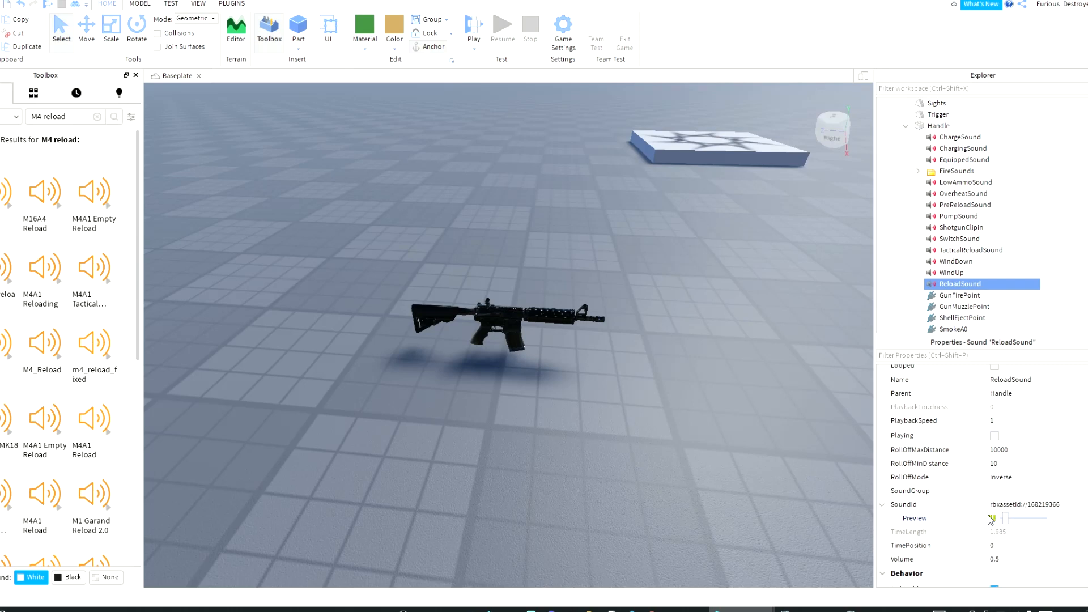
left_click_drag(552, 312, 469, 440)
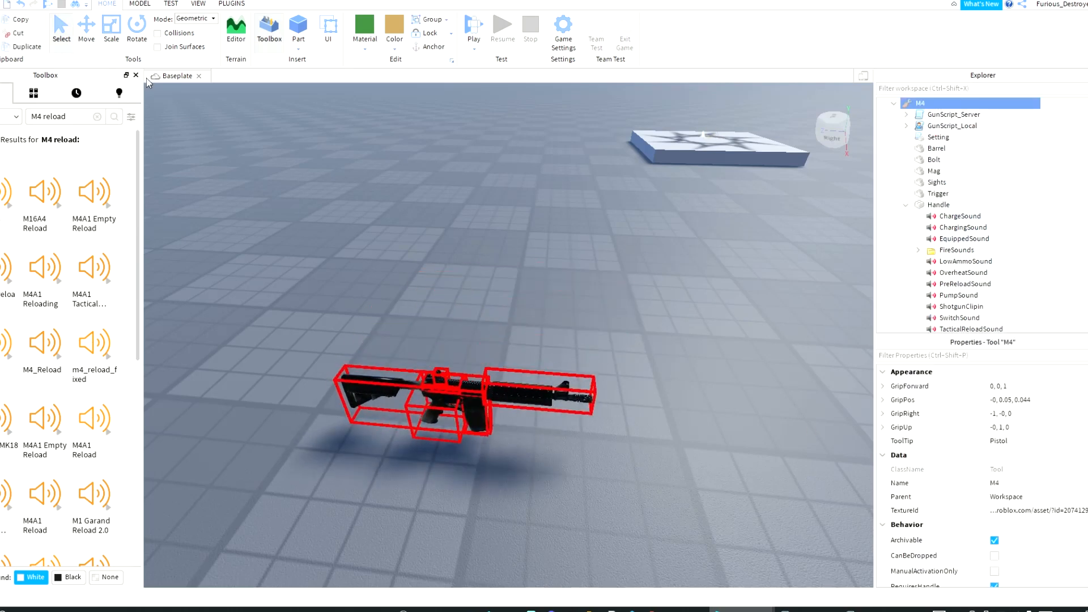
Step: Preview the Handle's TacticalReloadSound and check the properties of its other sounds, including PreReloadSound, PumpSound and WindDown
scroll(961, 292, "down", 1)
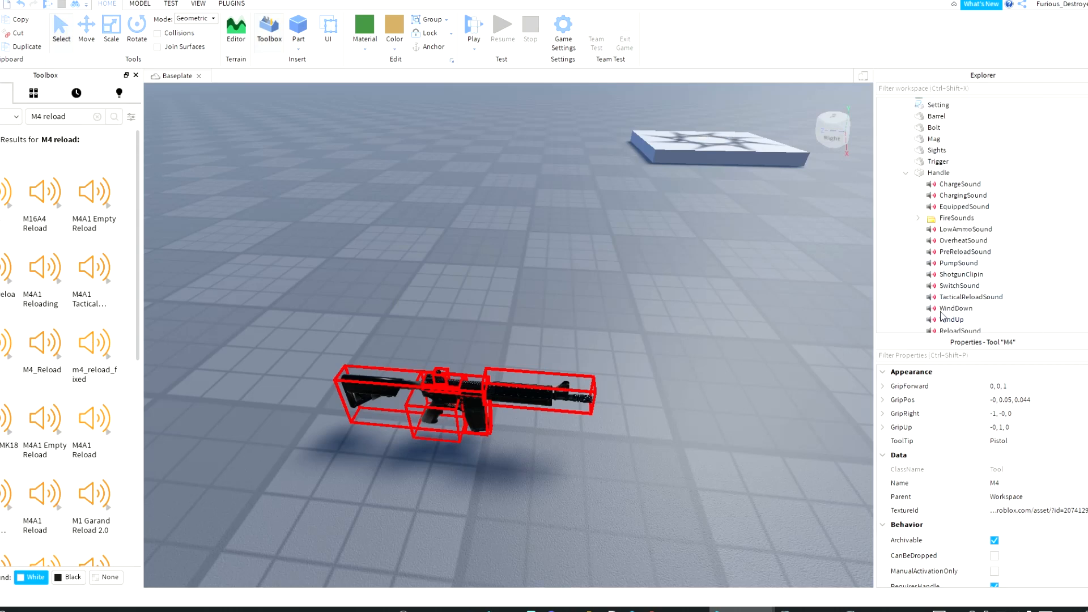
scroll(945, 323, "down", 1)
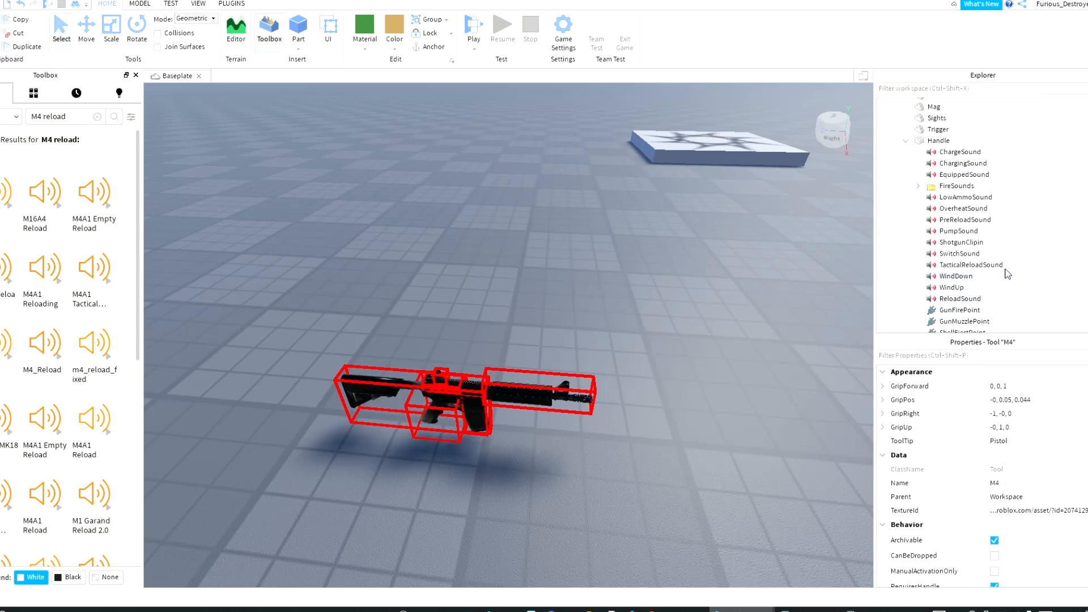
left_click(958, 265)
scroll(988, 481, "down", 3)
left_click(991, 517)
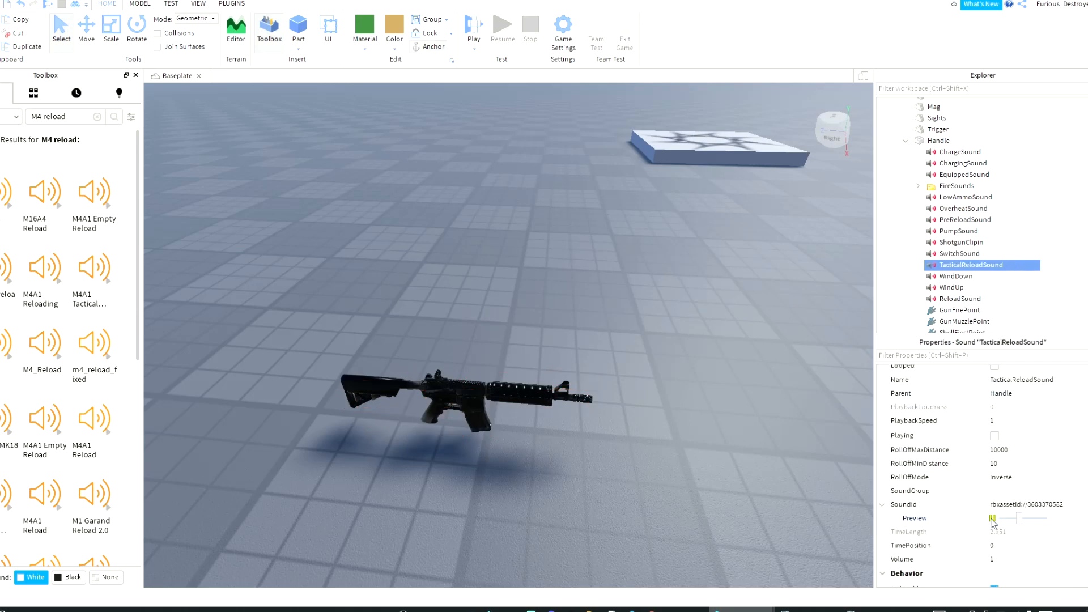
left_click(992, 518)
left_click(962, 231)
left_click(964, 220)
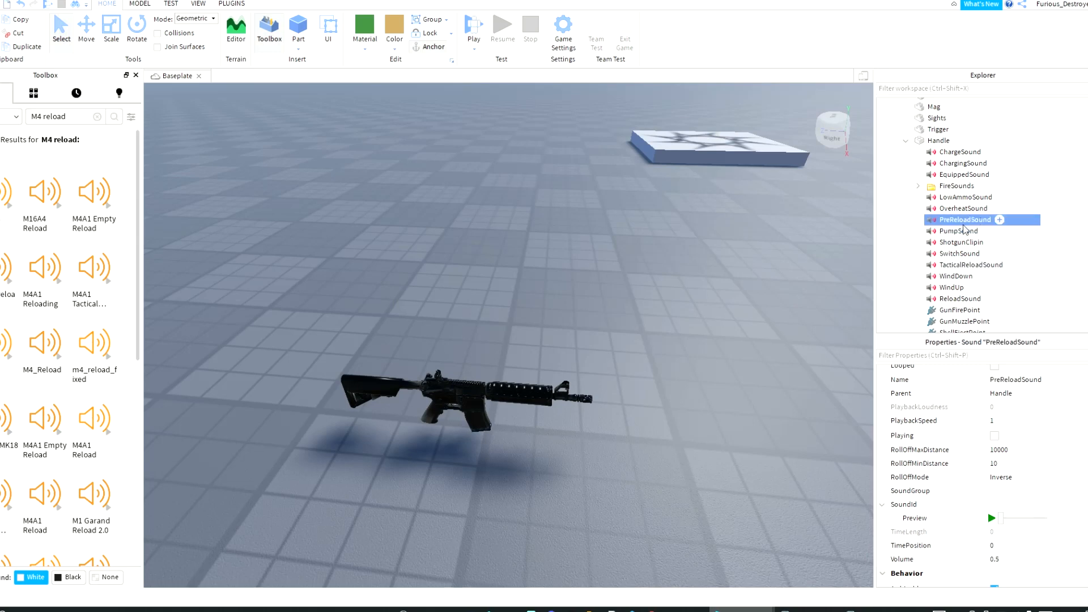
left_click(958, 243)
left_click(956, 232)
left_click(951, 265)
left_click(951, 276)
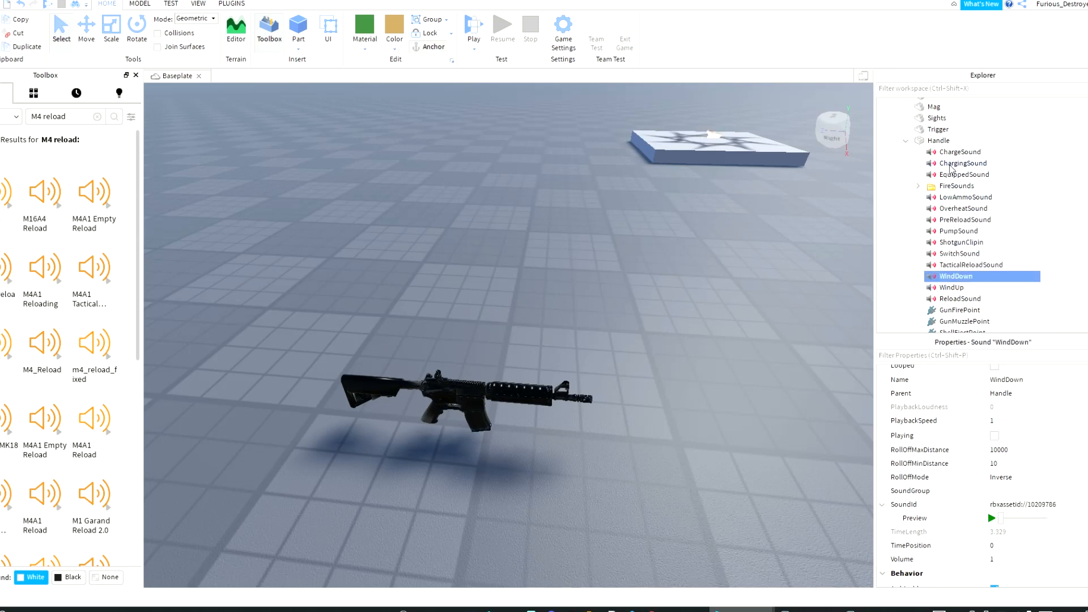
Step: Preview the Handle's EquippedSound and search the Toolbox audio for "M4 equip"
left_click(958, 174)
left_click(992, 518)
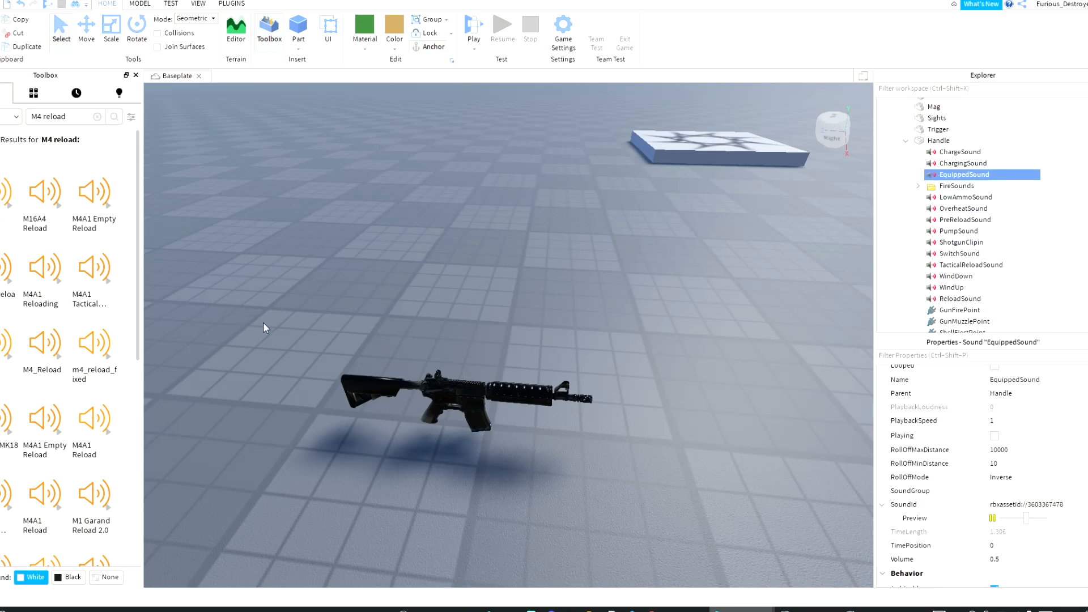
left_click_drag(78, 115, 49, 131)
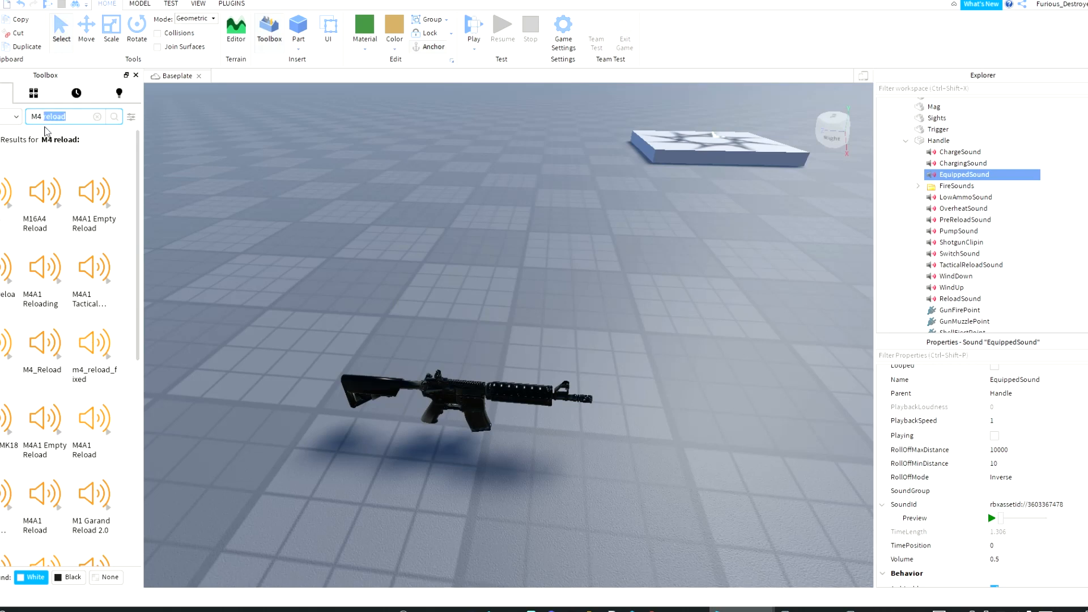
key("BackSpace")
type("equip")
key("Return")
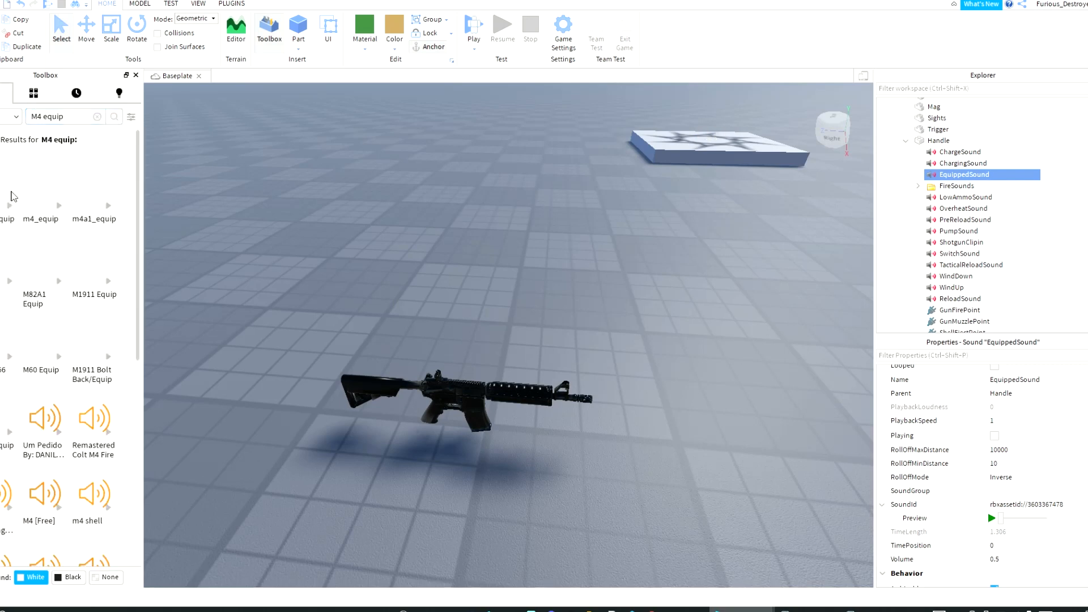
Step: Insert the M4A1 Equip sound from the search results, move it directly into the Handle, and delete the original EquippedSound
left_click(4, 192)
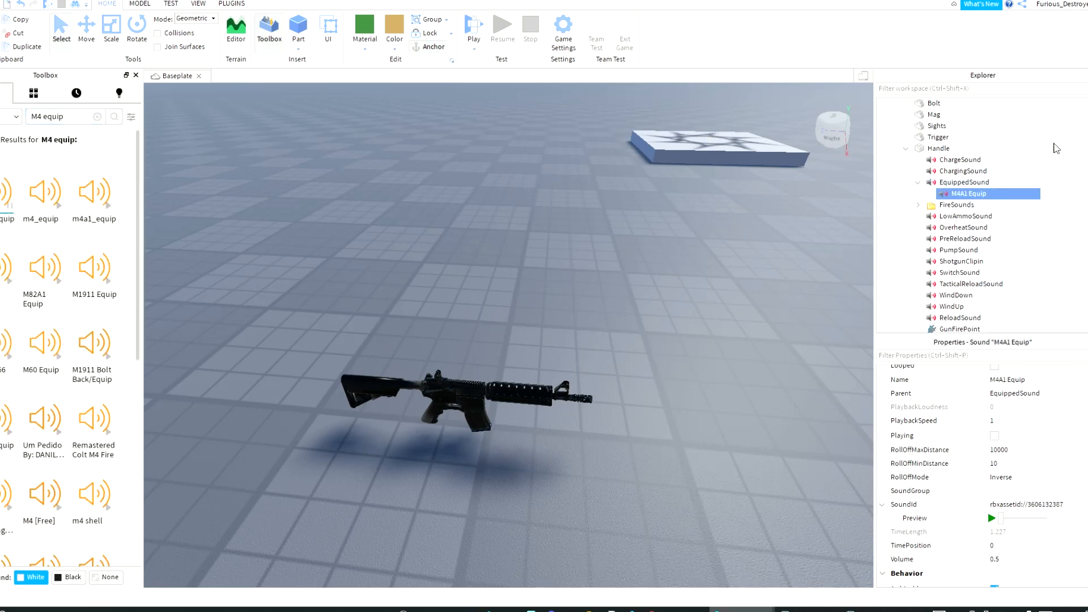
left_click_drag(938, 193, 957, 149)
left_click(958, 183)
key("Delete")
Step: Rename the M4A1 Equip sound as EquippedSound, and collapse the Handle and the M4 in the object tree
right_click(949, 205)
left_click(998, 275)
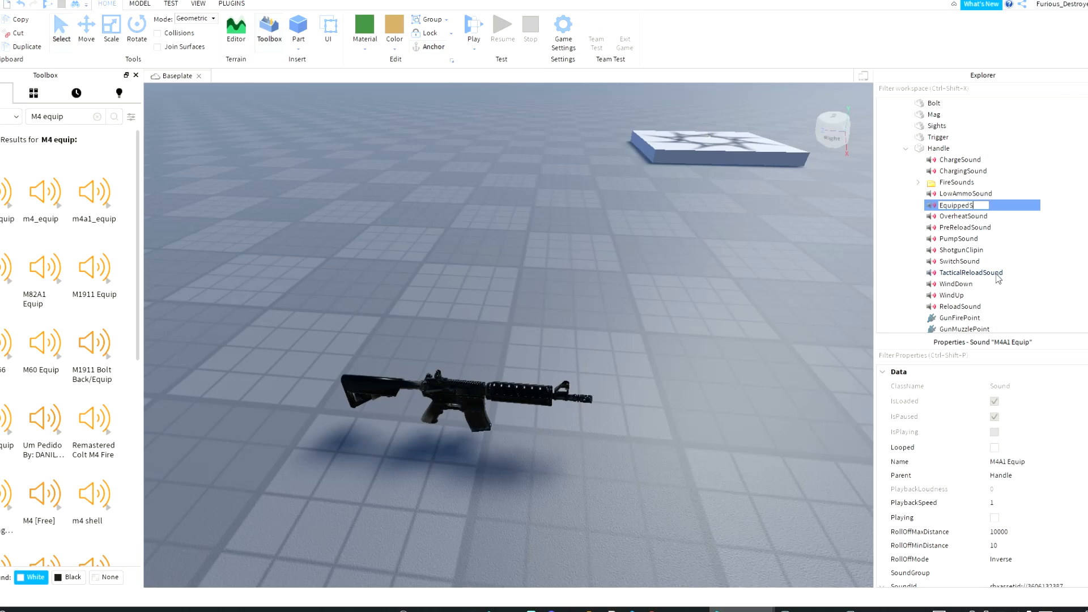
left_click(938, 148)
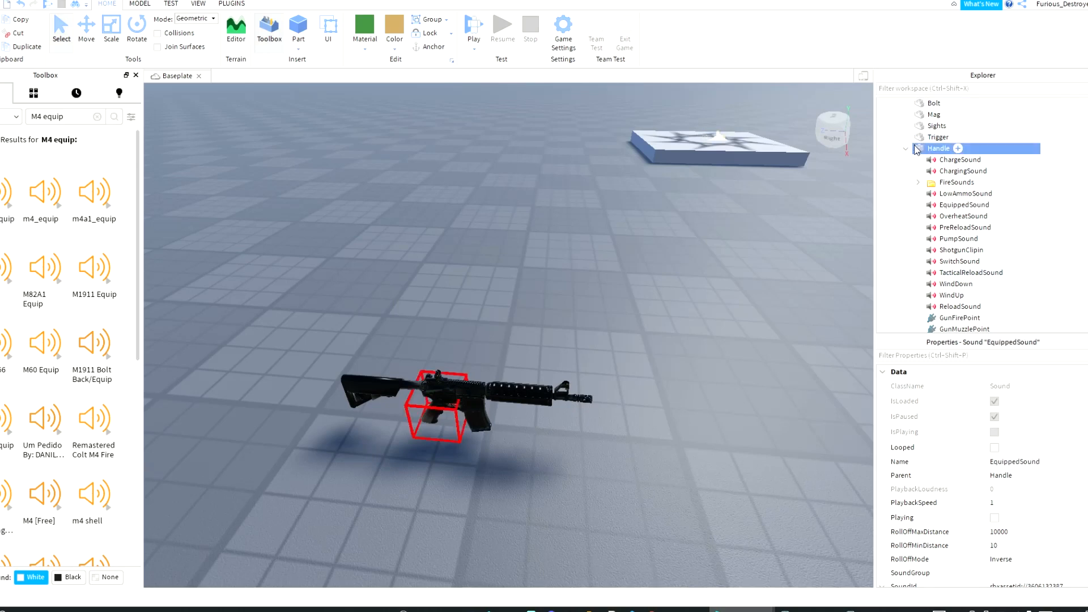
key("Left")
left_click(895, 138)
left_click_drag(921, 139, 924, 104)
Step: Ungroup the AmmoBoxes(with Proximity Prompt) model into its separate ammo boxes
scroll(957, 213, "down", 4)
scroll(970, 210, "up", 4)
left_click(654, 207)
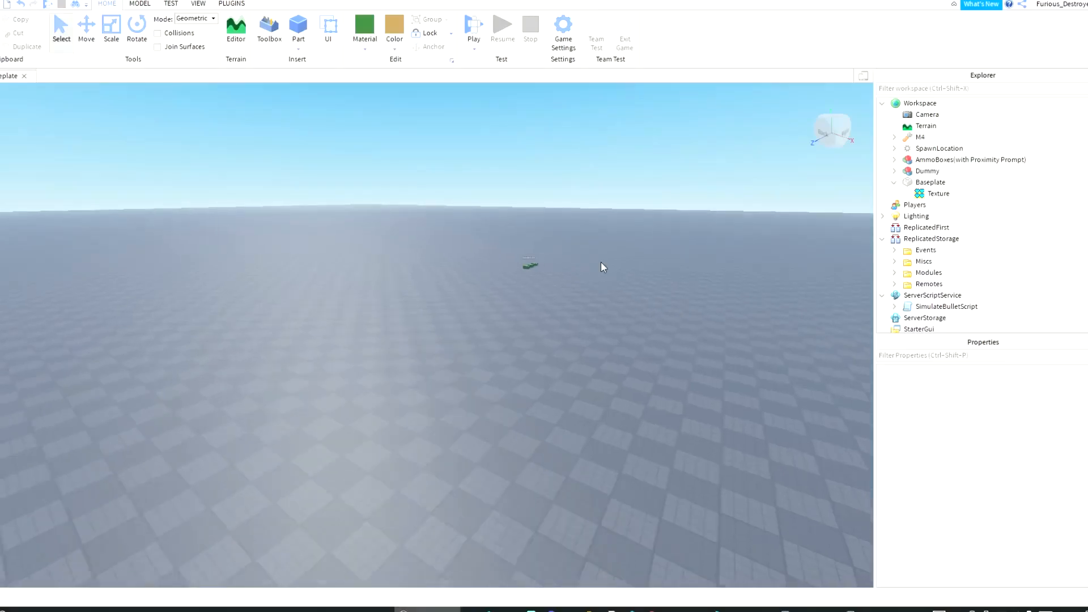
scroll(529, 260, "up", 5)
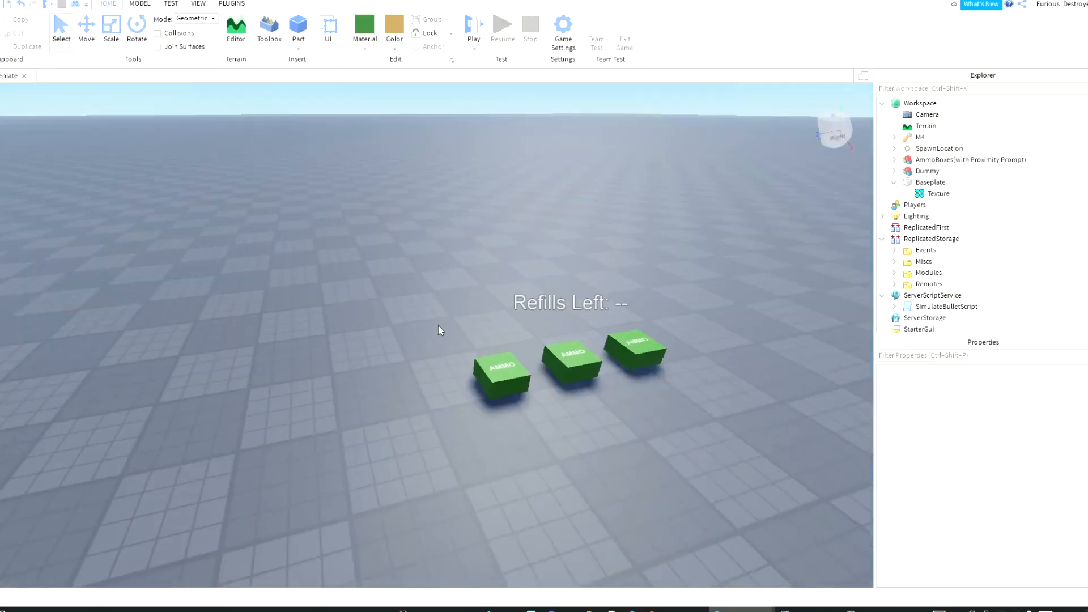
right_click_drag(437, 326, 466, 389)
key("w")
key("d")
left_click_drag(369, 362, 433, 356)
key("r")
key("r")
left_click(895, 160)
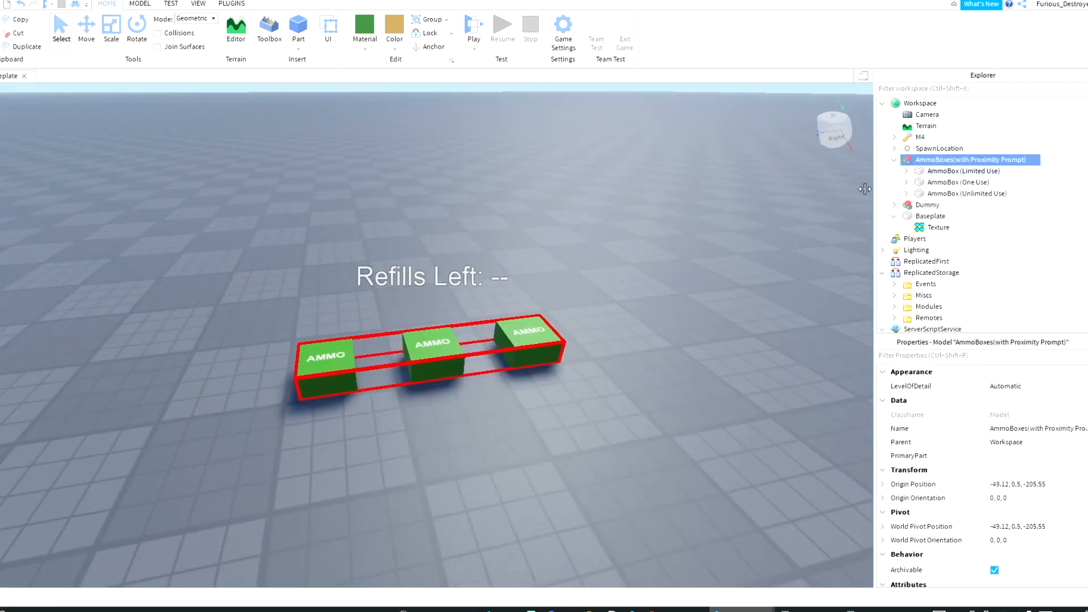
left_click(447, 19)
left_click(454, 51)
left_click(407, 315)
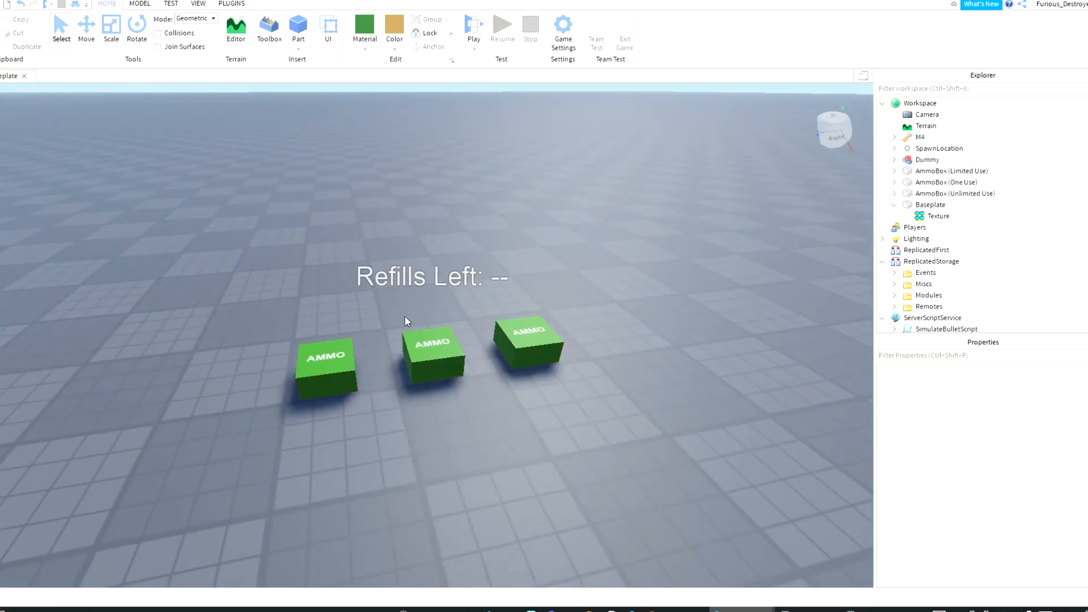
Step: Delete AmmoBox (Limited Use) and AmmoBox (One Use) from the Workspace
left_click(412, 342)
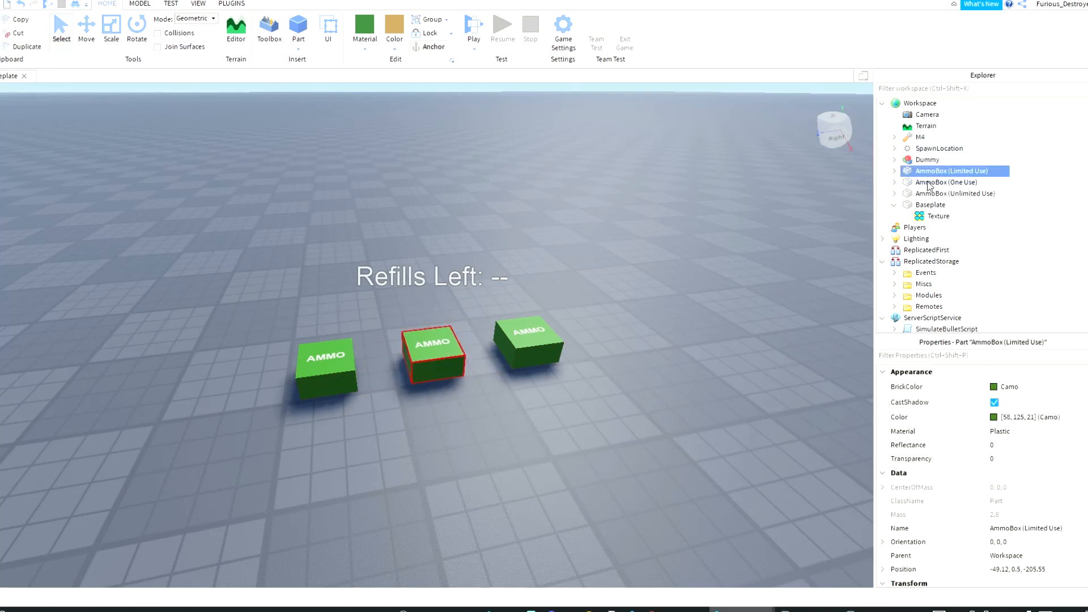
key("Delete")
left_click(923, 182)
left_click(924, 171)
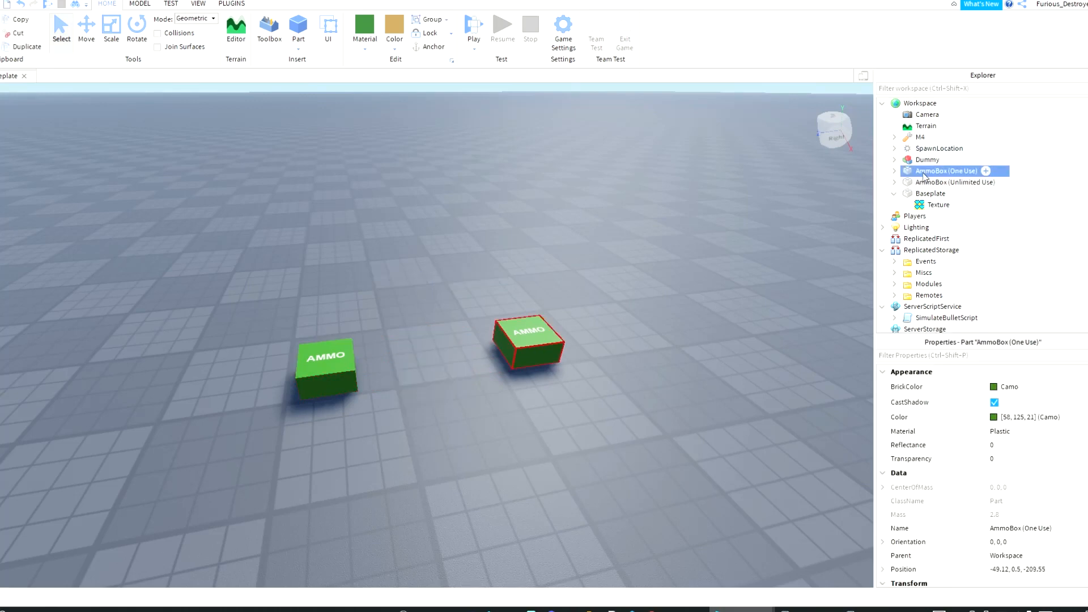
key("Delete")
Step: List "M4" in the GunToRefillAmmo table of the AmmoBox (Unlimited Use) script, and close the script
left_click(922, 172)
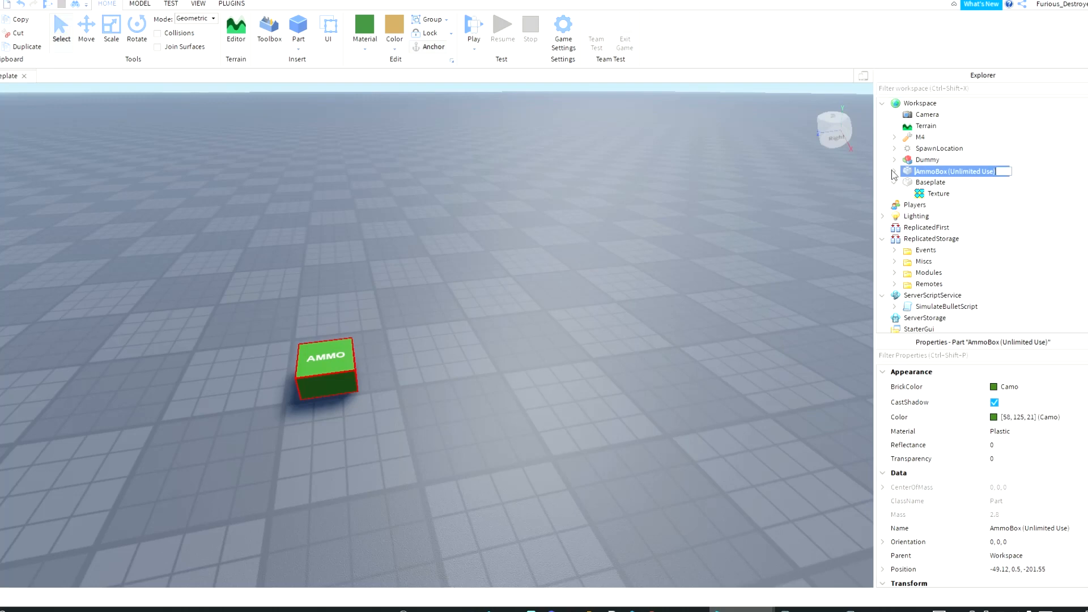
left_click(894, 172)
double_click(928, 205)
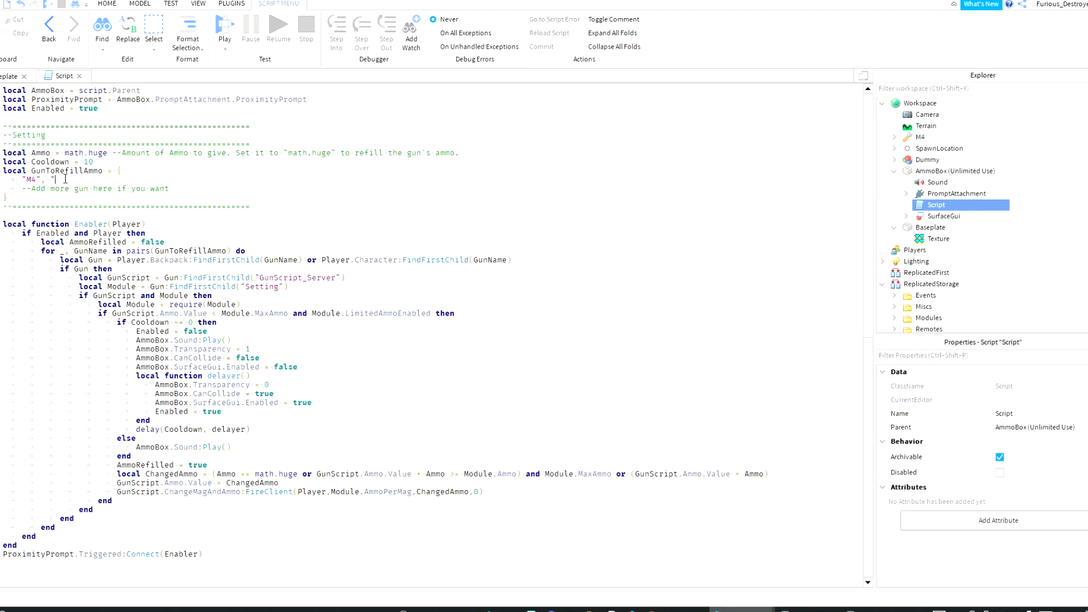
left_click(79, 76)
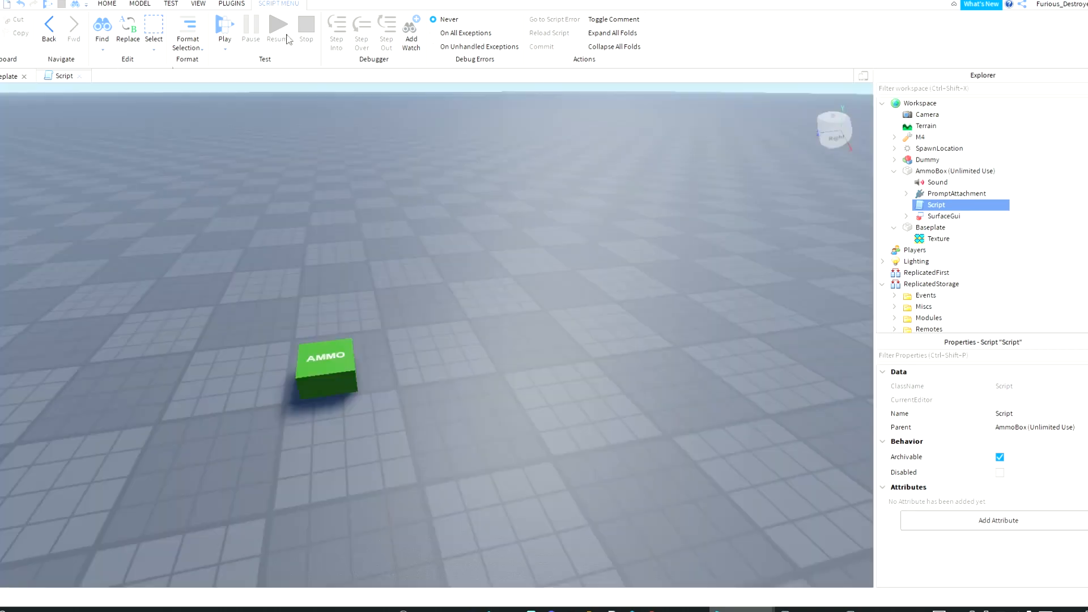
Step: Start a play test, walk the character over the M4 to pick it up, fire it, and reload
left_click(486, 33)
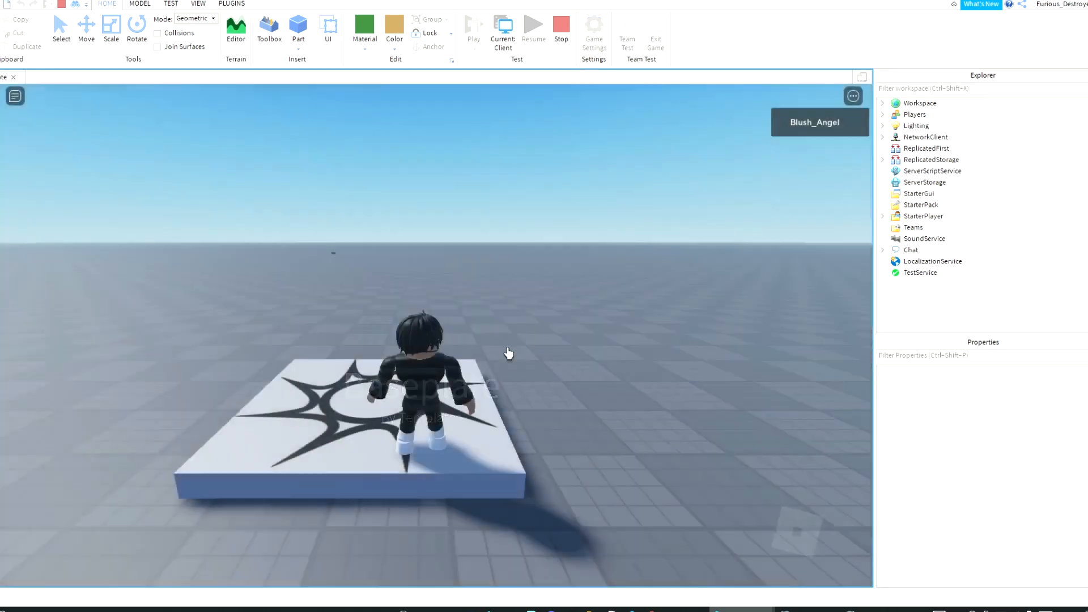
right_click_drag(453, 324, 453, 324)
scroll(453, 325, "down", 3)
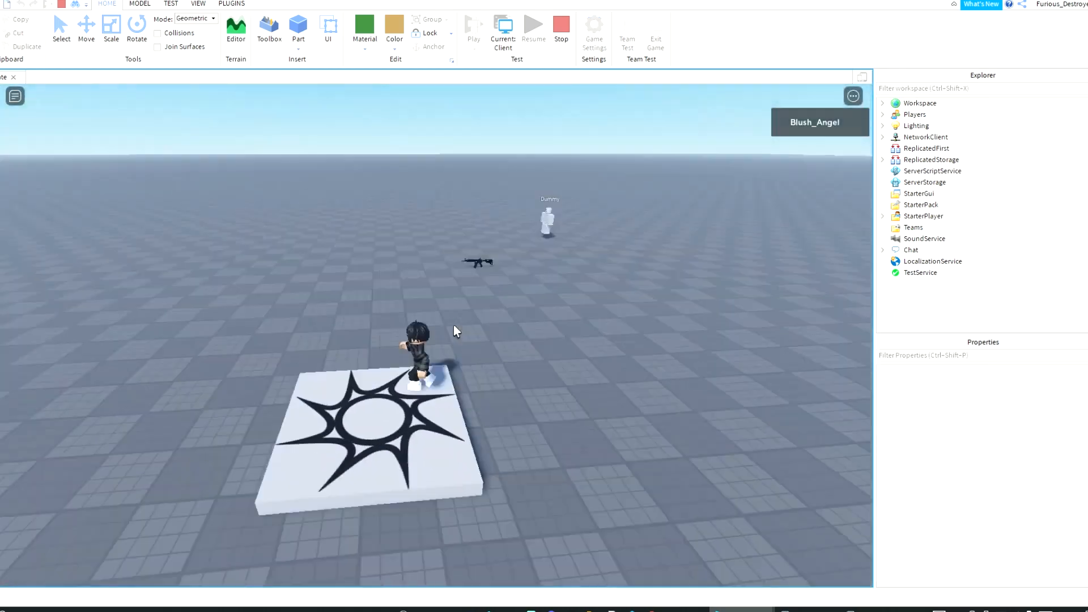
key("w")
right_click_drag(539, 298, 574, 301)
scroll(573, 293, "up", 1)
left_click(573, 293)
scroll(574, 300, "up", 4)
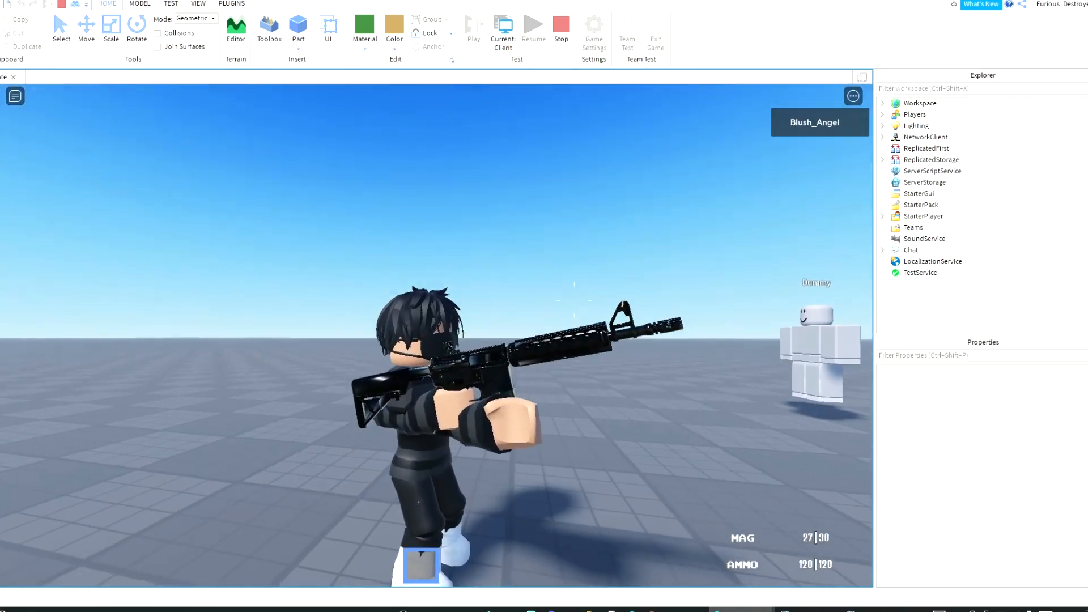
key("r")
Step: Approach the Dummy in first-person view and shoot it with the M4
scroll(574, 300, "up", 5)
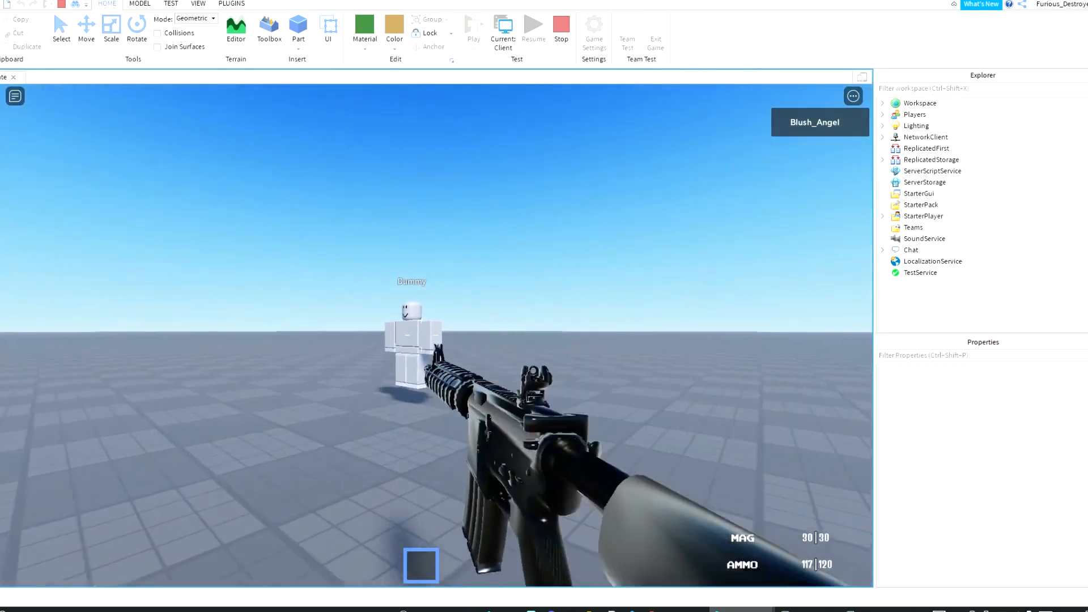
key("w")
left_click(421, 335)
left_click(421, 335)
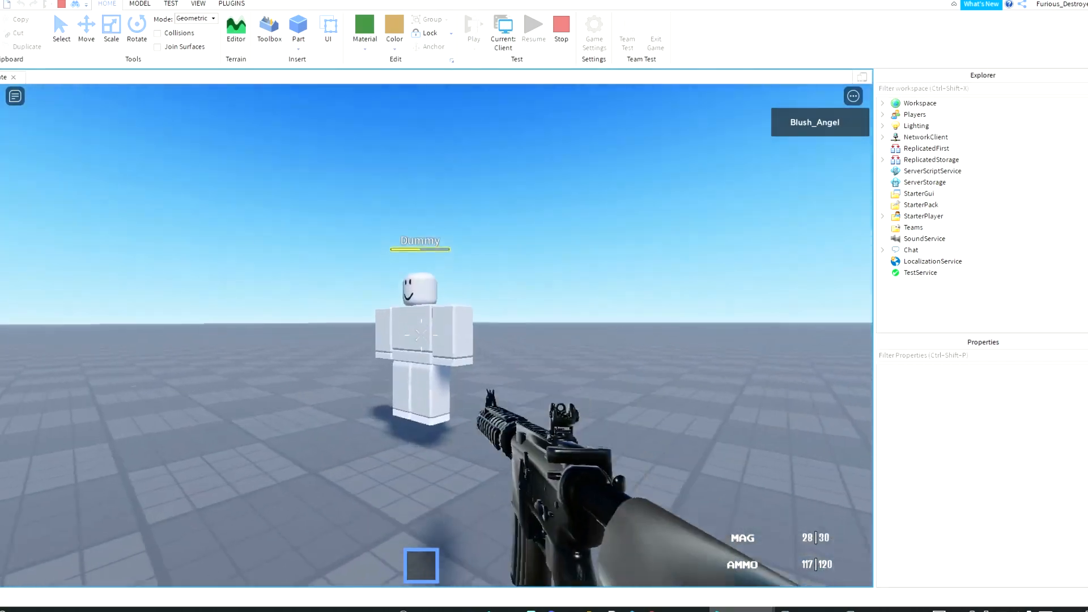
left_click(421, 335)
left_click(421, 335)
left_click(421, 335)
left_click(421, 335)
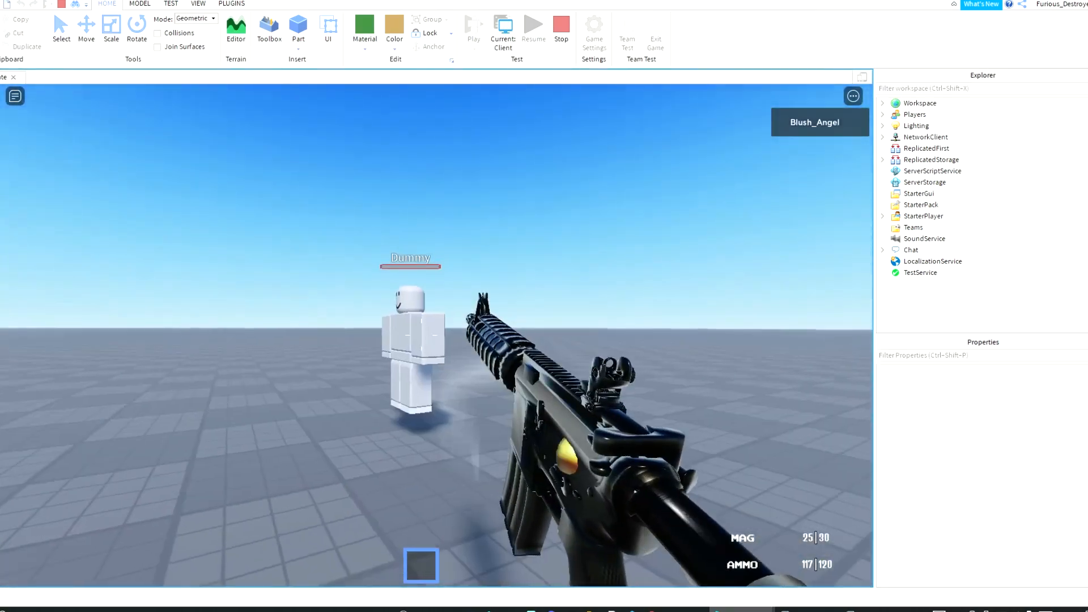
Step: Test firing and reloading the M4 in third-person view while moving around the baseplate
scroll(421, 335, "down", 5)
key("a")
left_click(565, 308)
right_click_drag(565, 308, 565, 308)
left_click(565, 309)
key("r")
right_click_drag(495, 271, 409, 231)
key("w")
left_click(478, 189)
key("d")
right_click_drag(580, 287, 580, 287)
key("r")
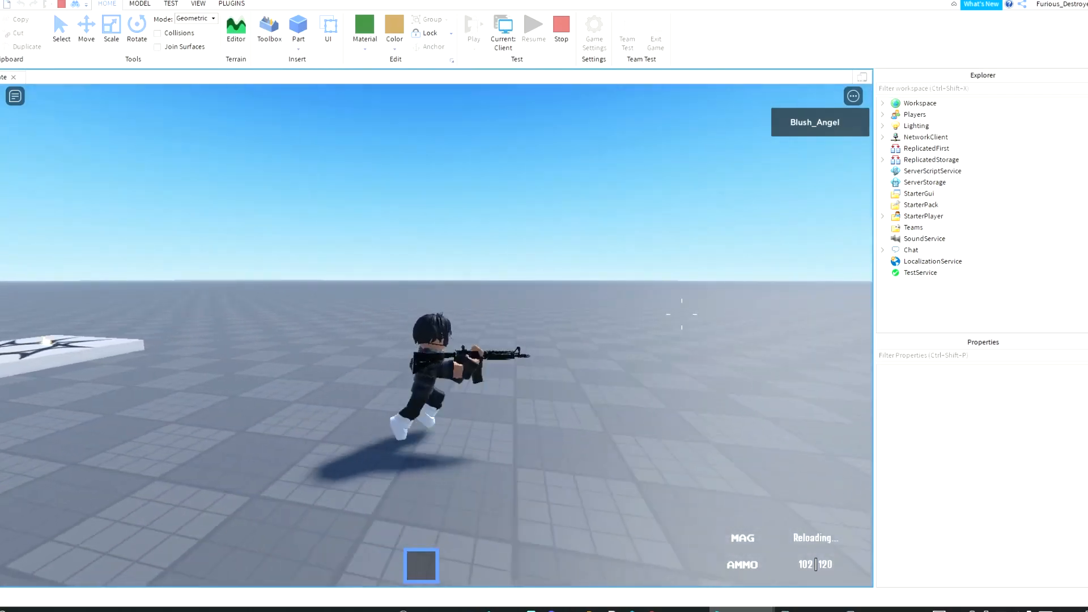
Step: Run across the baseplate, fire a burst from a standstill, and examine the reload animation up close
key("w")
right_click_drag(675, 312, 675, 312)
key("d")
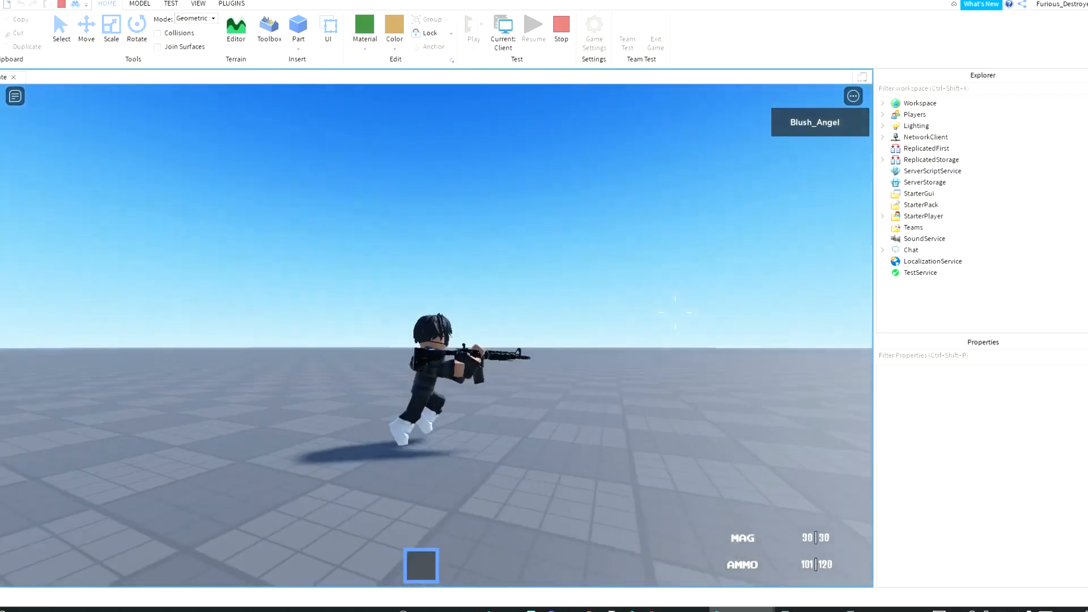
left_click(694, 391)
left_click(694, 391)
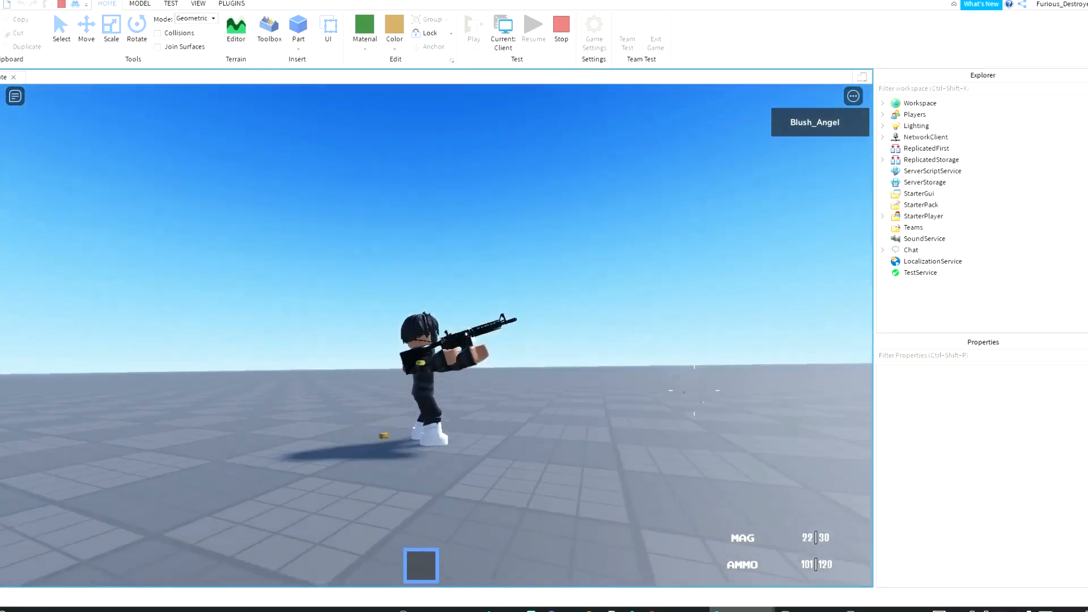
key("r")
scroll(562, 366, "up", 4)
right_click_drag(561, 367, 568, 366)
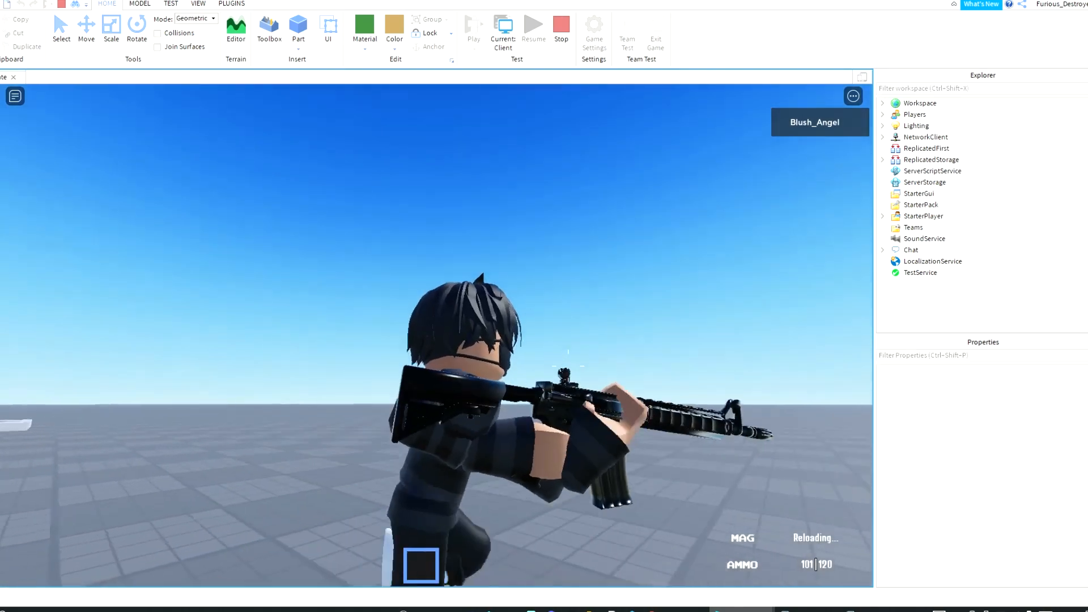
Step: Fire and reload the M4 in first-person view while heading toward the ammo box
scroll(568, 366, "up", 4)
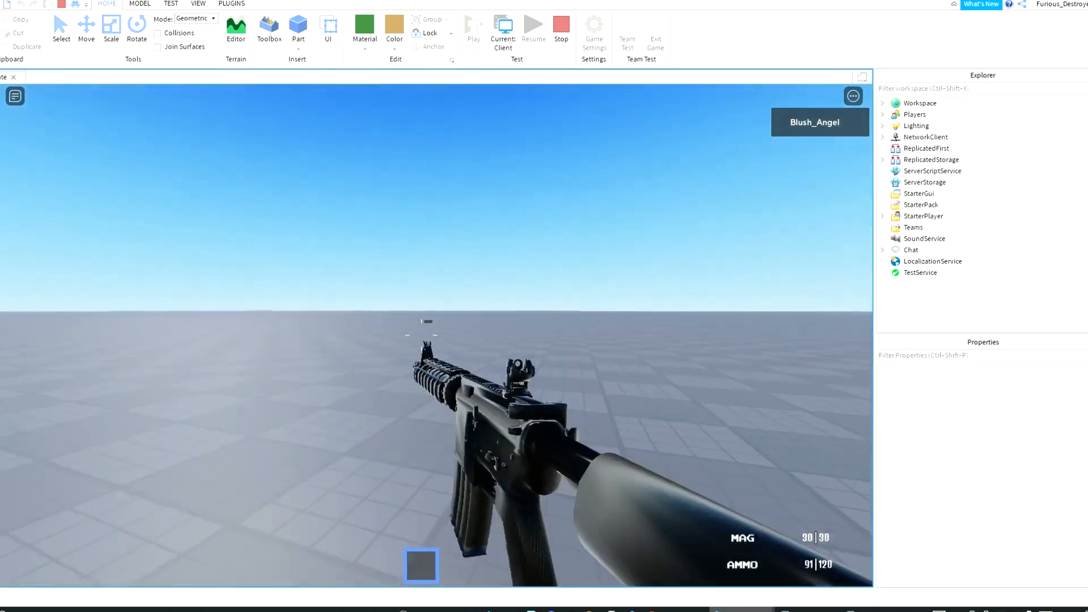
left_click(421, 335)
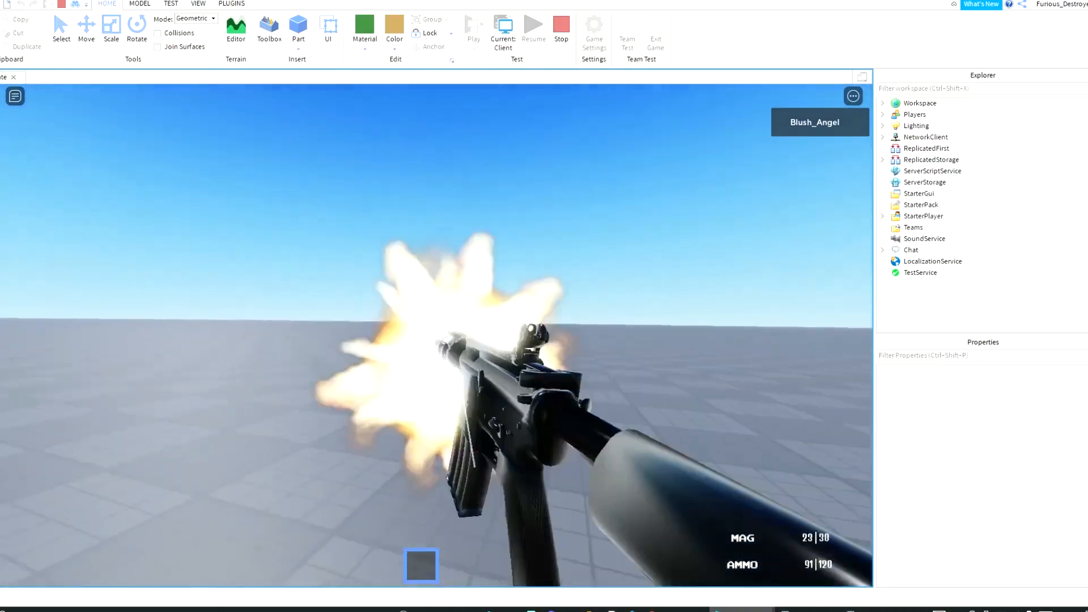
key("r")
key("w")
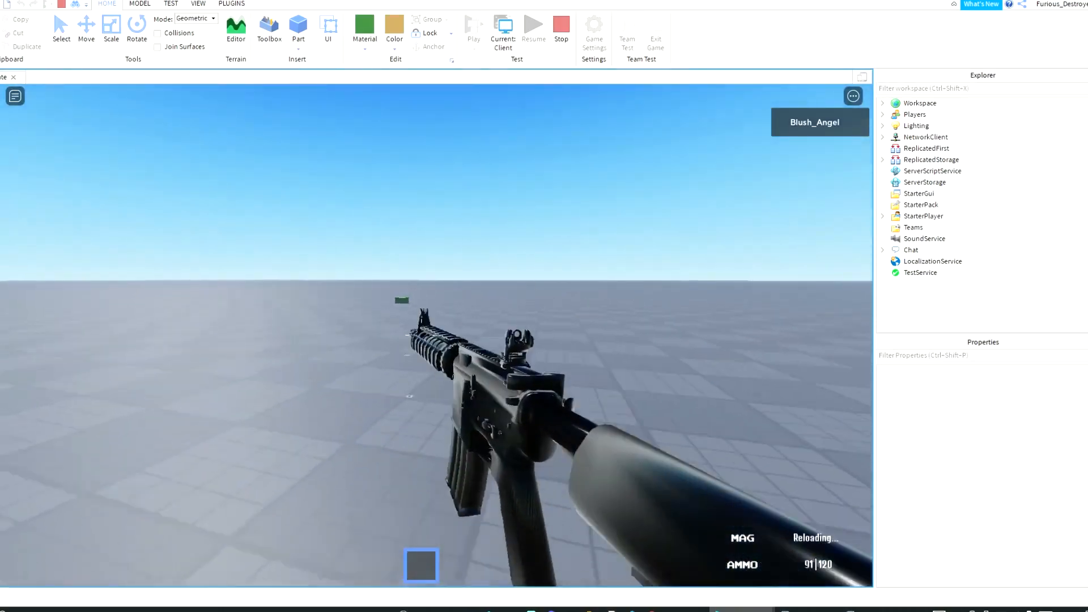
Step: Unequip and re-equip the M4, and refill its ammo at the green ammo box
key("1")
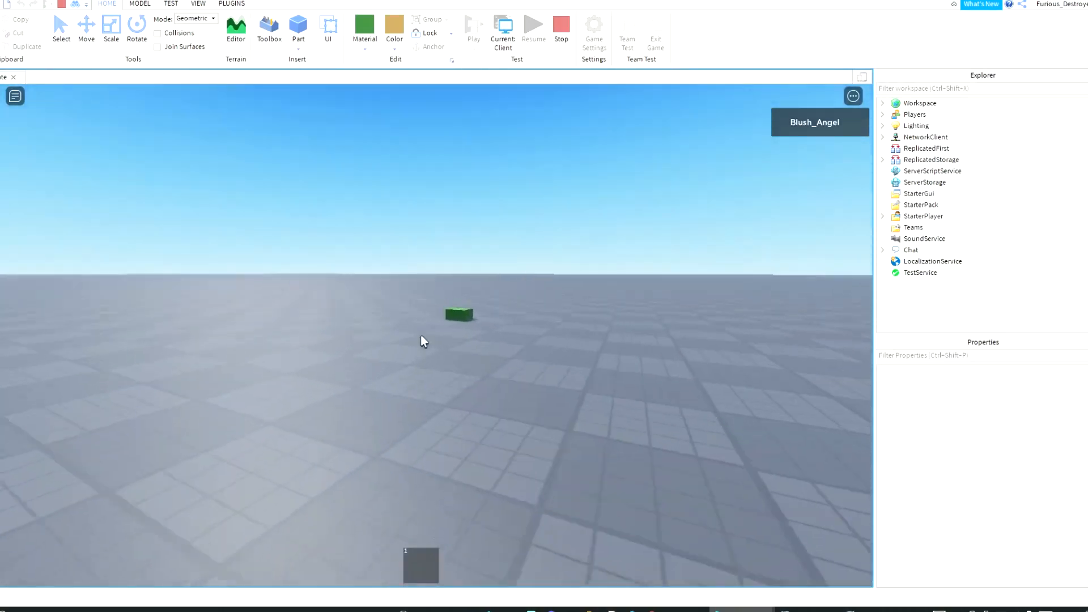
scroll(420, 334, "down", 4)
scroll(430, 335, "down", 3)
key("1")
right_click_drag(430, 335, 431, 338)
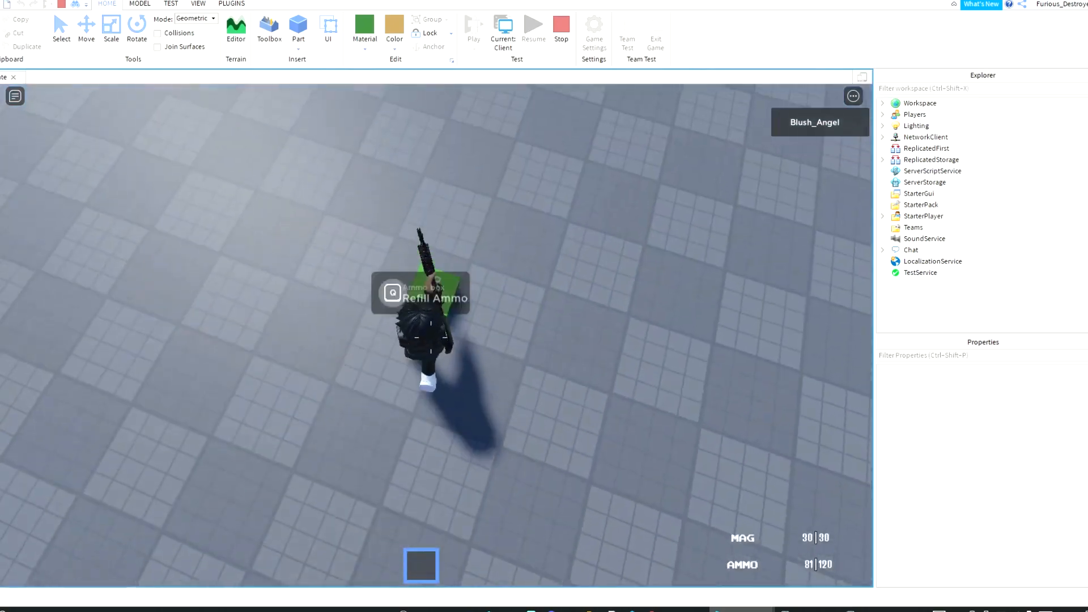
key("q")
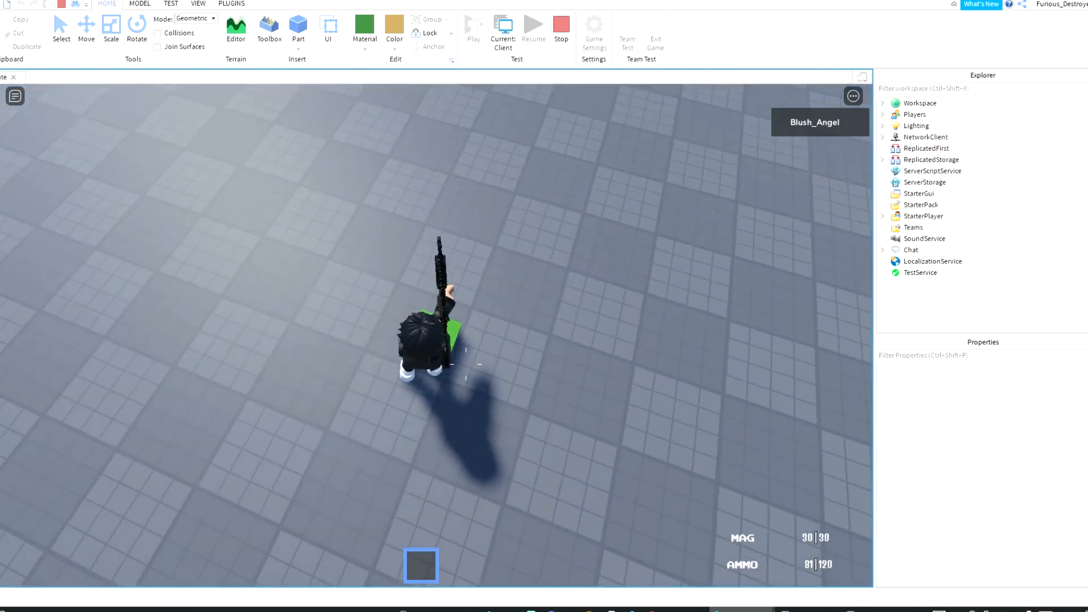
Step: Fire and reload the M4 beside the ammo box to use some of the refilled ammo
left_click(692, 389)
key("r")
key("w")
key("d")
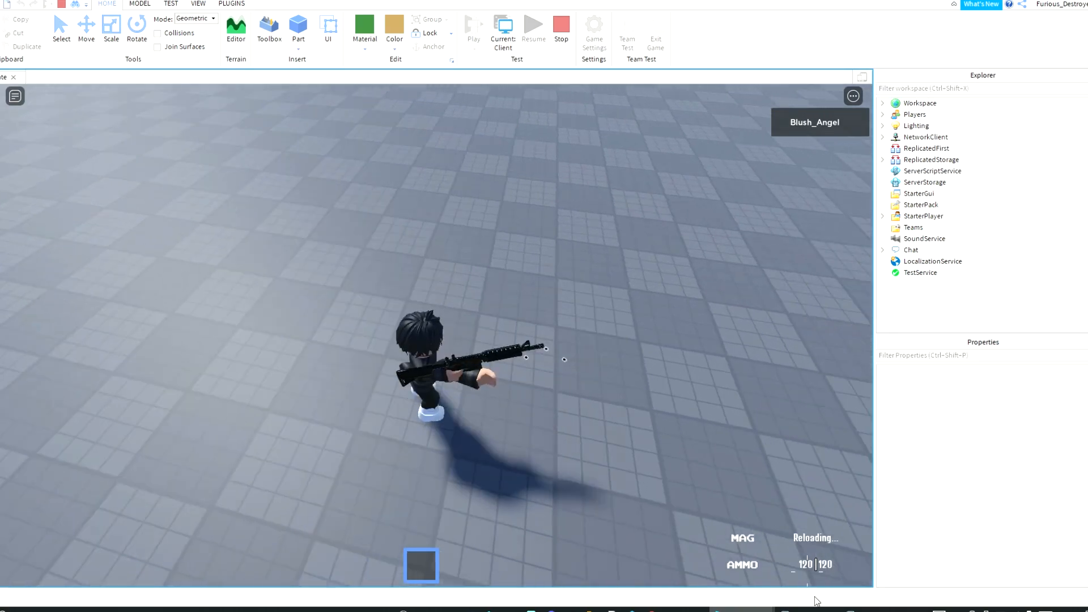
key("w")
right_click_drag(658, 388, 657, 363)
key("a")
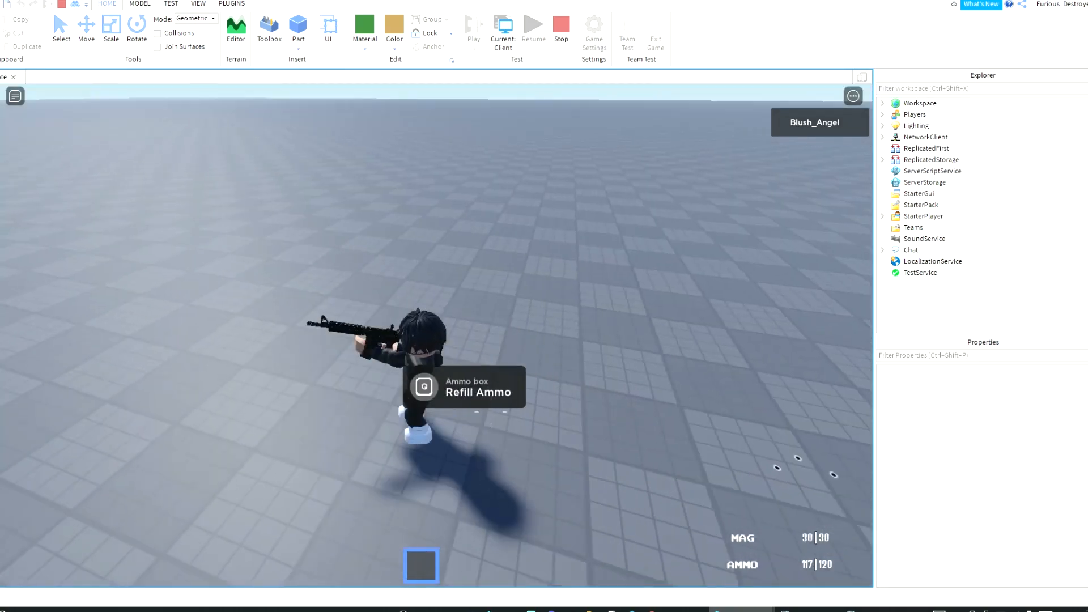
Step: Fire and reload away from the ammo box, return to refill the M4 again, and end the play test
left_click_drag(487, 379, 515, 573)
scroll(691, 422, "down", 3)
key("s")
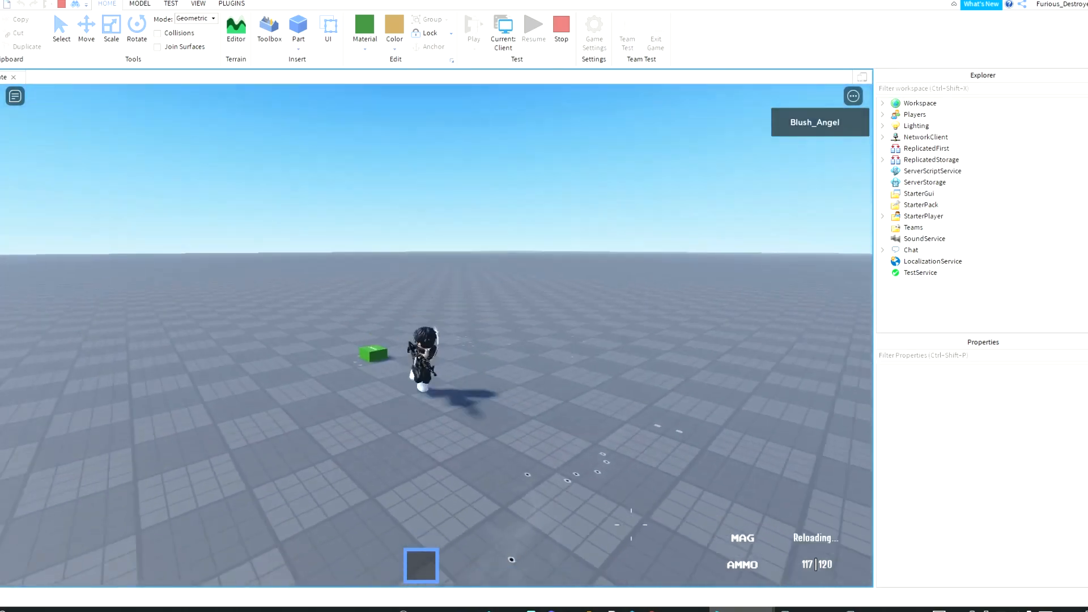
key("w")
right_click_drag(544, 517, 578, 522)
key("q")
key("d")
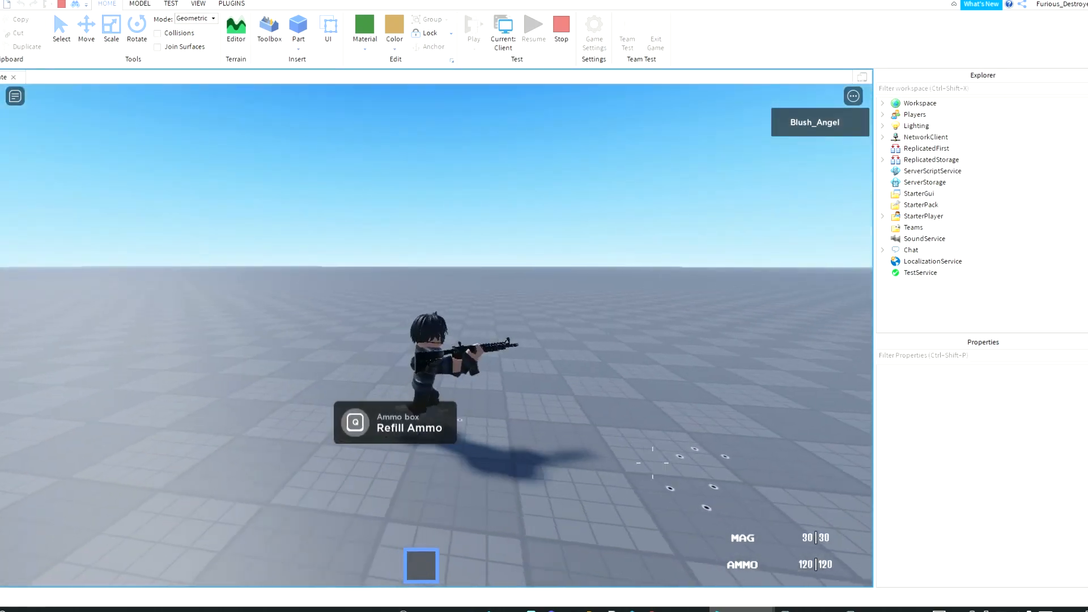
key("1")
right_click_drag(688, 488, 582, 429)
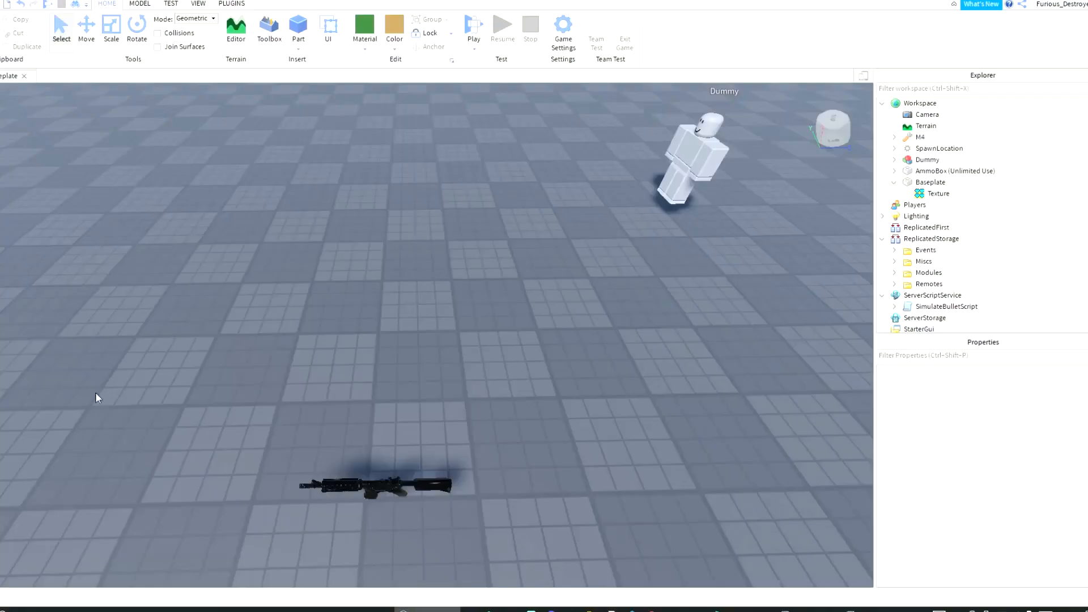
Step: Move the GunFirePoint and GunMuzzlePoint attachments in the M4's Handle together to the muzzle tip of the barrel
scroll(291, 390, "up", 5)
right_click_drag(291, 390, 340, 368)
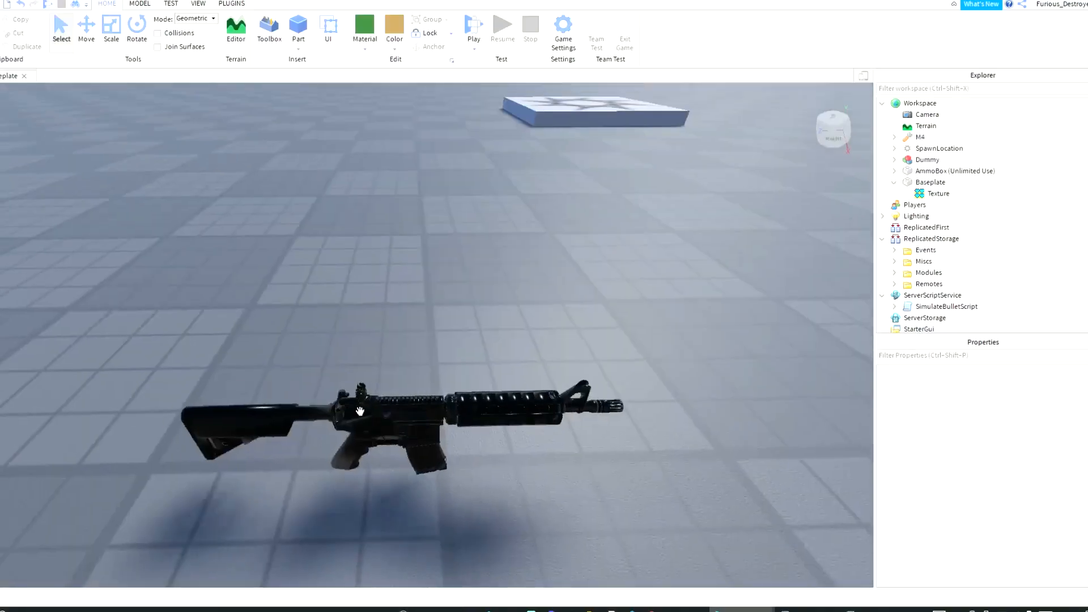
left_click(929, 136)
left_click(894, 137)
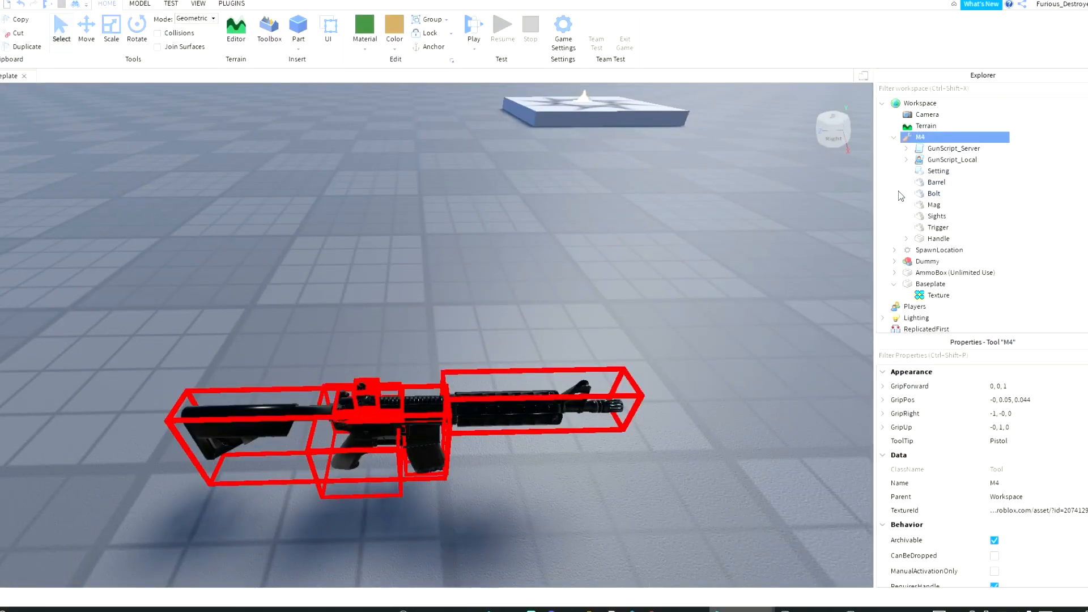
left_click(906, 238)
scroll(941, 226, "down", 5)
left_click(958, 216)
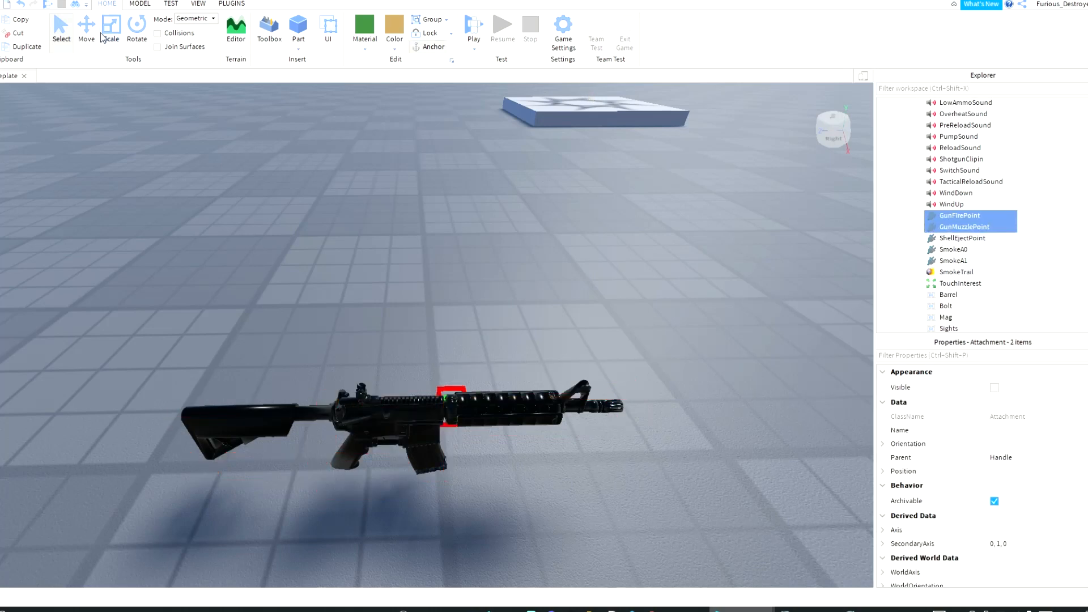
left_click_drag(536, 406, 712, 408)
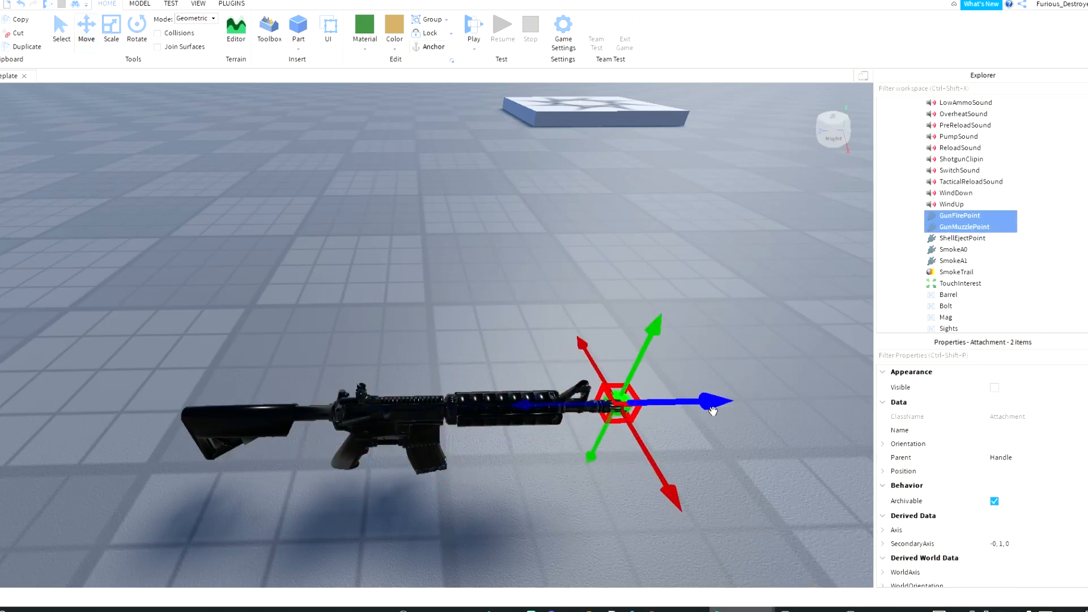
left_click_drag(645, 461, 643, 459)
left_click_drag(641, 376, 641, 367)
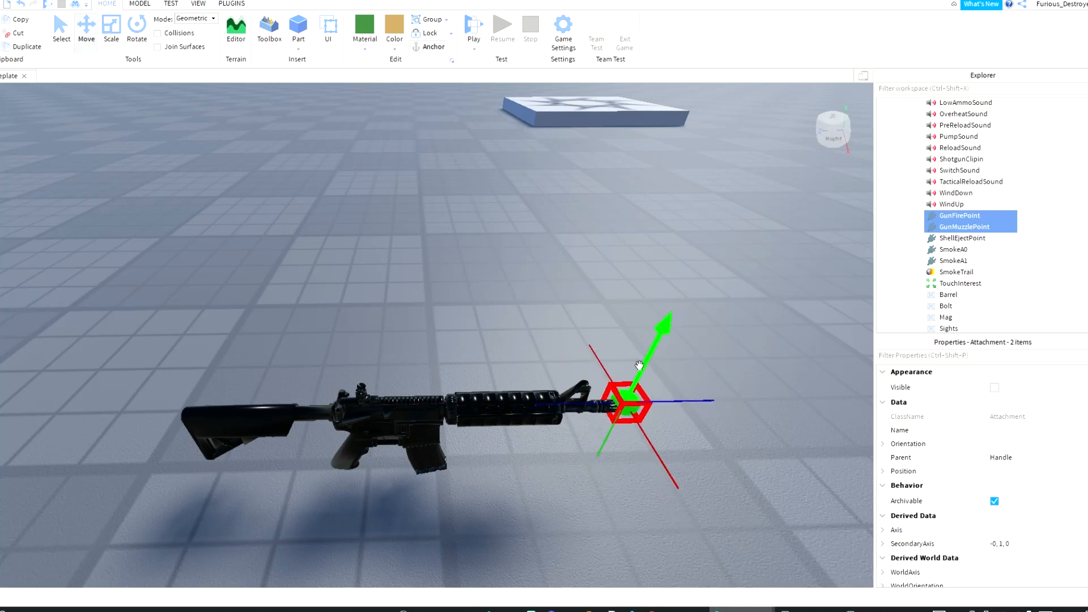
right_click_drag(616, 371, 617, 371)
left_click(793, 293)
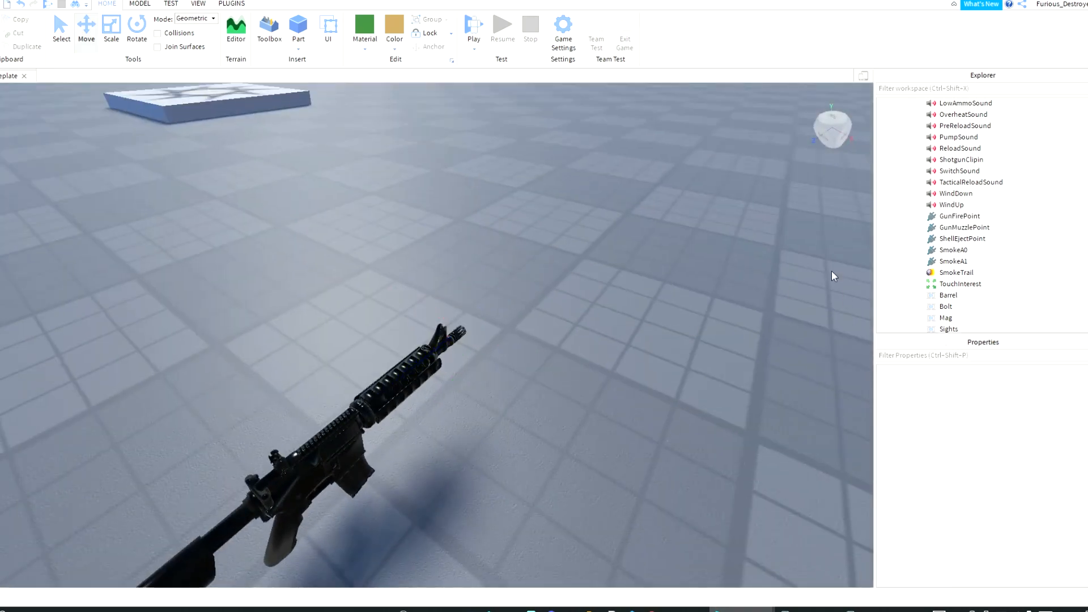
Step: Move the ShellEjectPoint attachment to the M4's receiver above the magazine, at about -0.09, 0.62, 0.69, and collapse the M4's hierarchy
left_click(950, 240)
right_click_drag(641, 325, 631, 337)
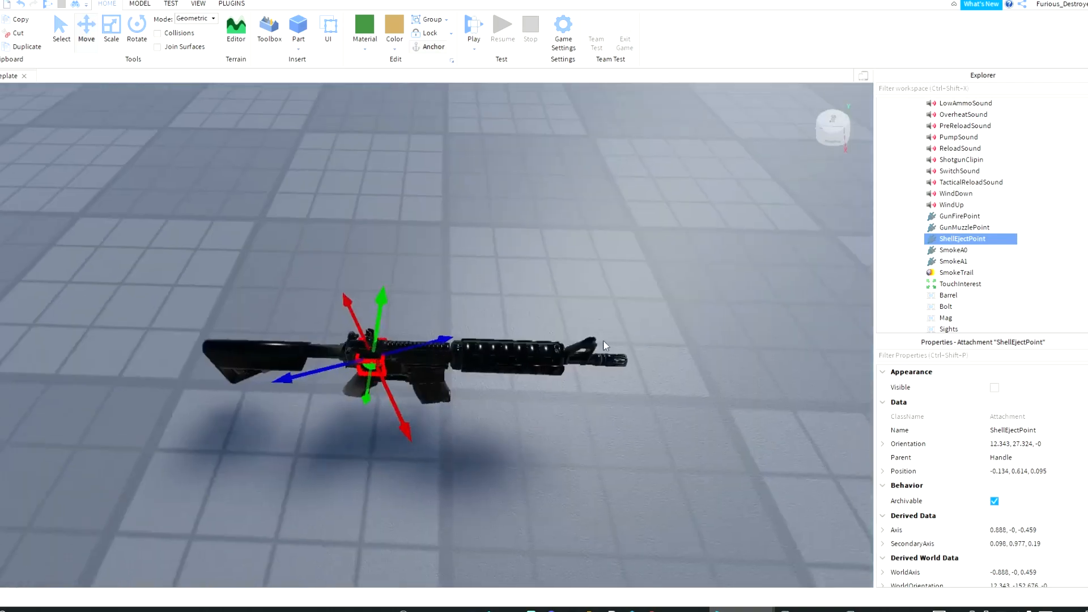
left_click_drag(444, 345, 476, 343)
scroll(414, 405, "up", 5)
right_click_drag(414, 405, 437, 294)
left_click_drag(434, 292, 465, 183)
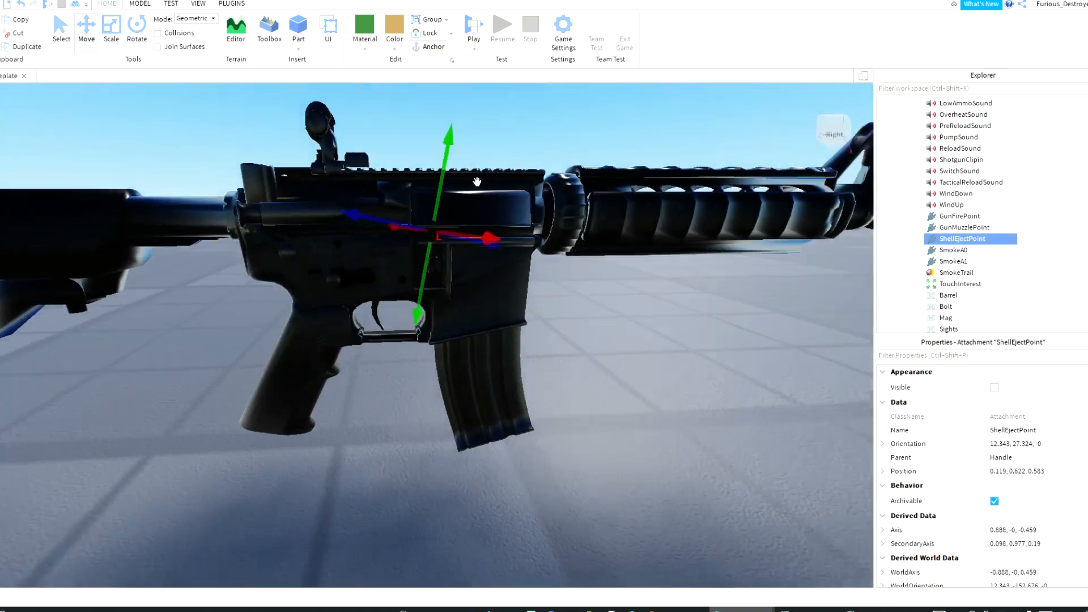
right_click_drag(476, 181, 473, 185)
left_click_drag(356, 260, 382, 245)
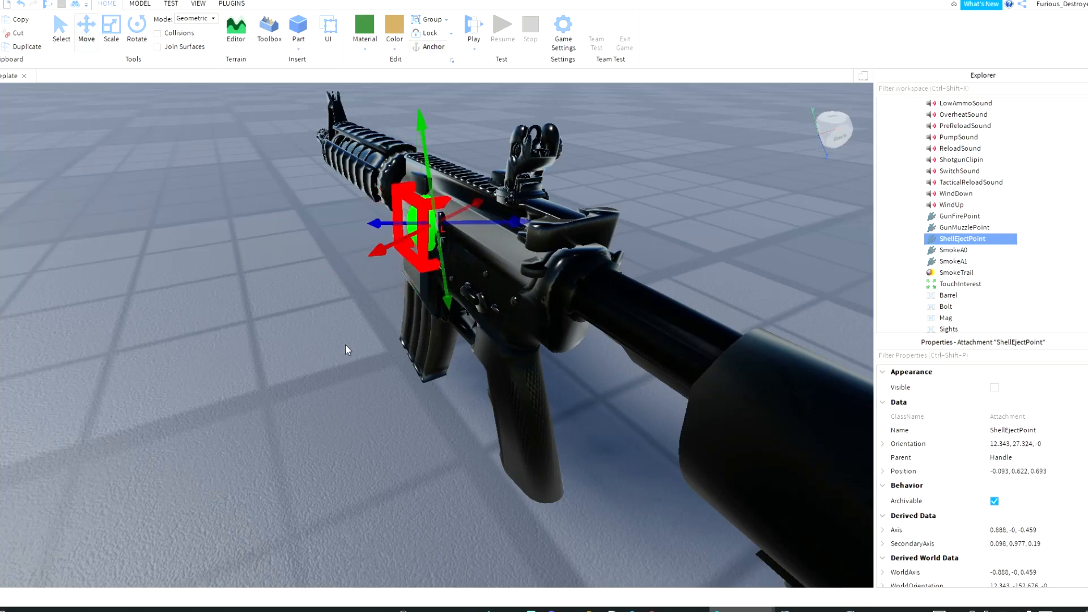
left_click(348, 340)
left_click(500, 274)
left_click(895, 103)
scroll(596, 210, "down", 5)
left_click_drag(604, 213, 473, 252)
key("r")
left_click(600, 202)
scroll(599, 202, "up", 3)
right_click_drag(600, 202, 344, 221)
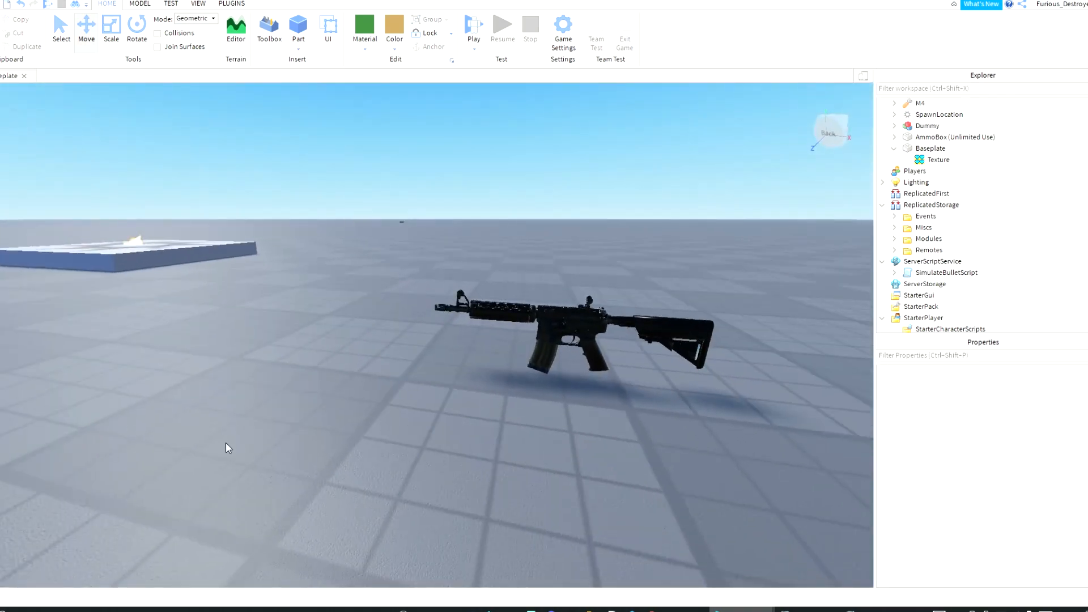
right_click_drag(225, 444, 385, 366)
scroll(385, 366, "up", 4)
right_click_drag(589, 303, 463, 336)
key("d")
key("s")
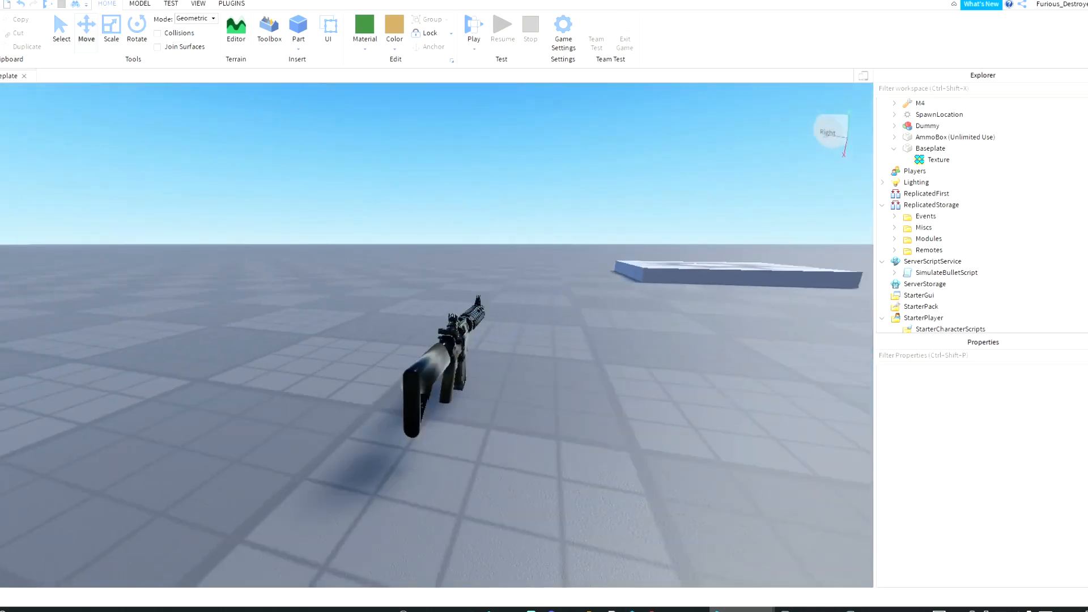